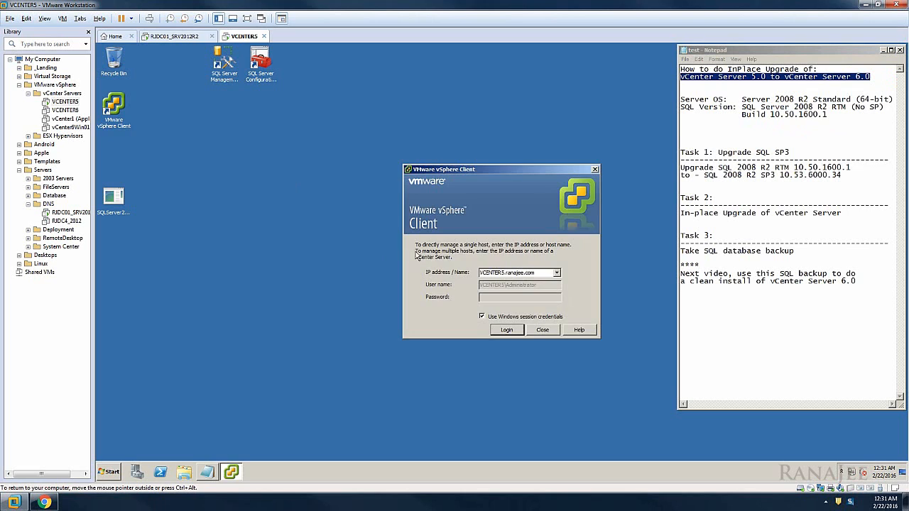
Step: Log in to VCENTER5.ranajee.com with the Windows session credentials and check its vCenter Server version and Update Manager baselines
left_click(510, 329)
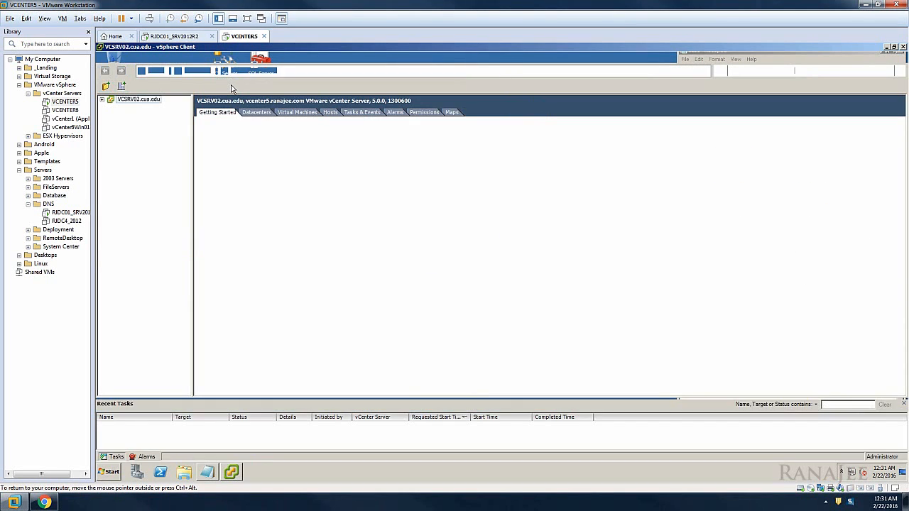
left_click(894, 47)
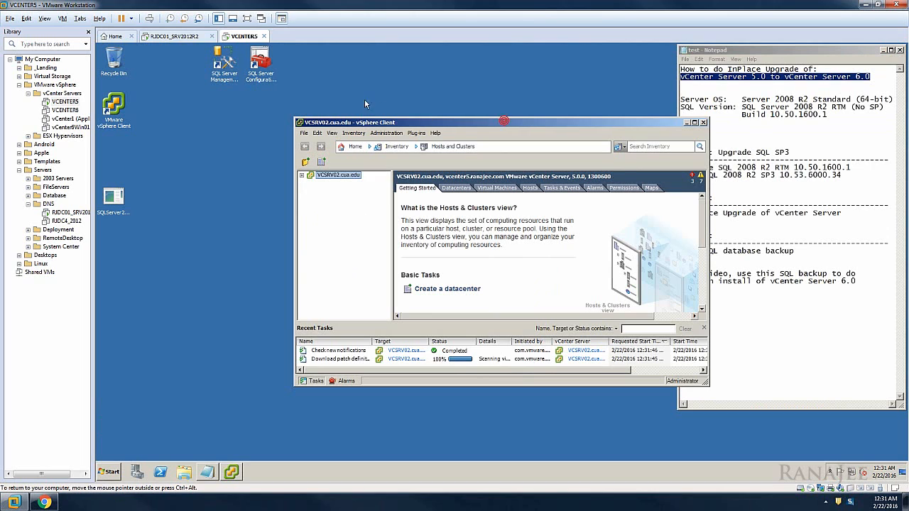
left_click_drag(504, 121, 345, 100)
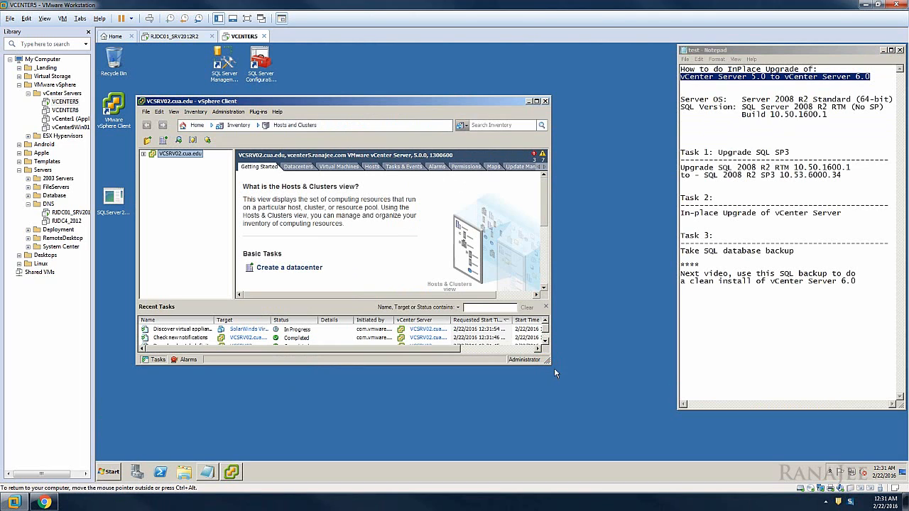
left_click_drag(547, 362, 622, 404)
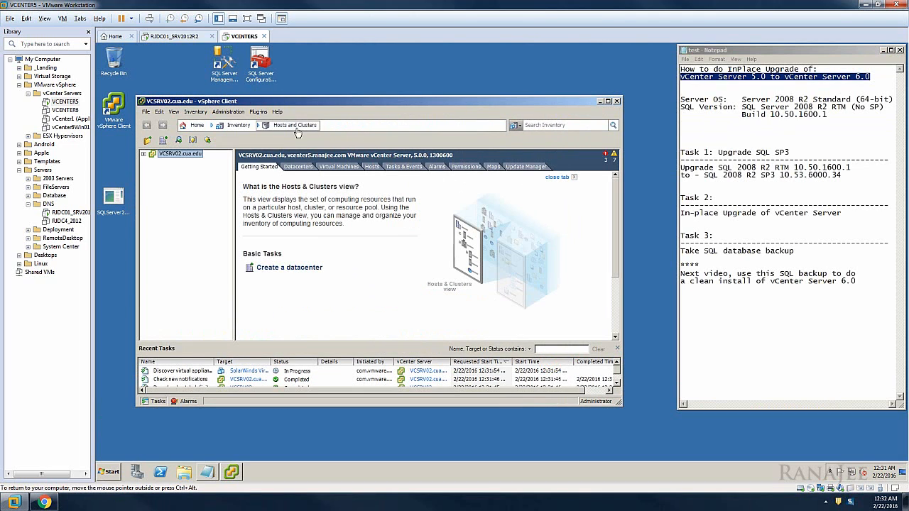
left_click(526, 167)
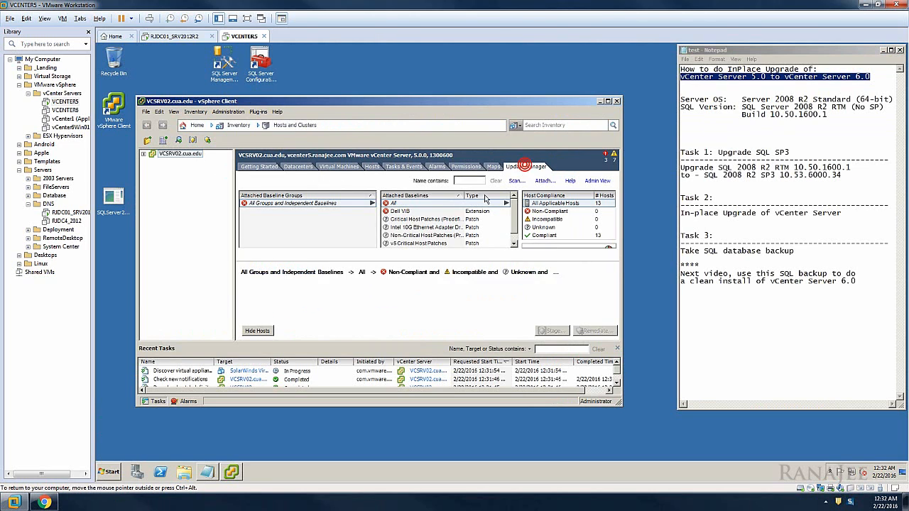
left_click(616, 101)
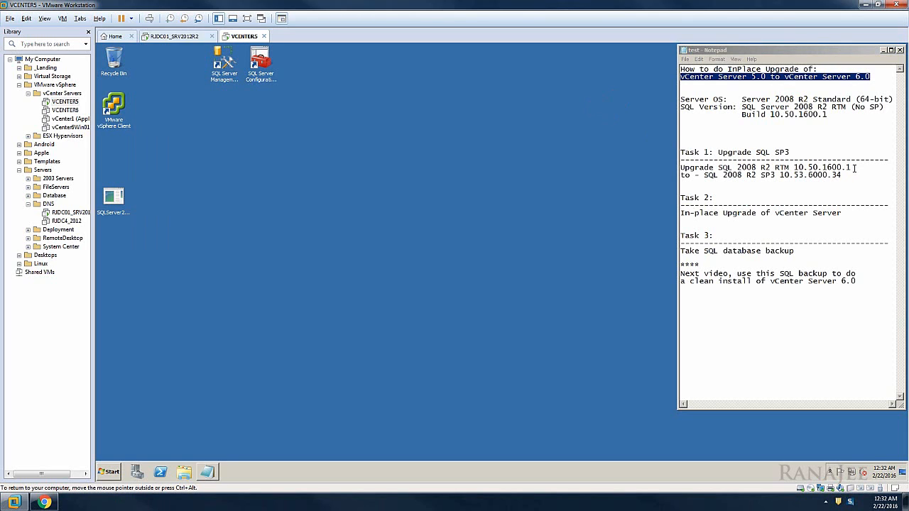
Step: Open the advanced properties of the SQL Server (MSSQLSERVER) service in SQL Server Configuration Manager
double_click(260, 64)
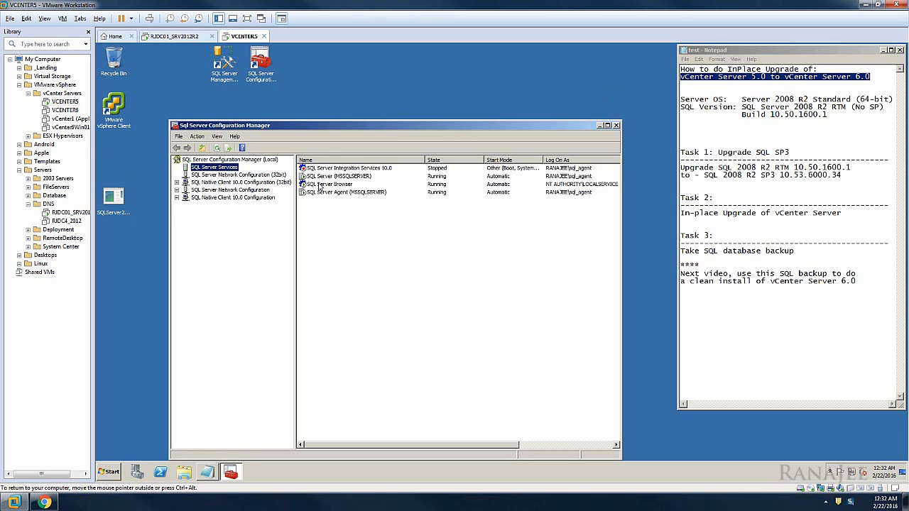
left_click_drag(316, 125, 295, 111)
left_click(269, 75)
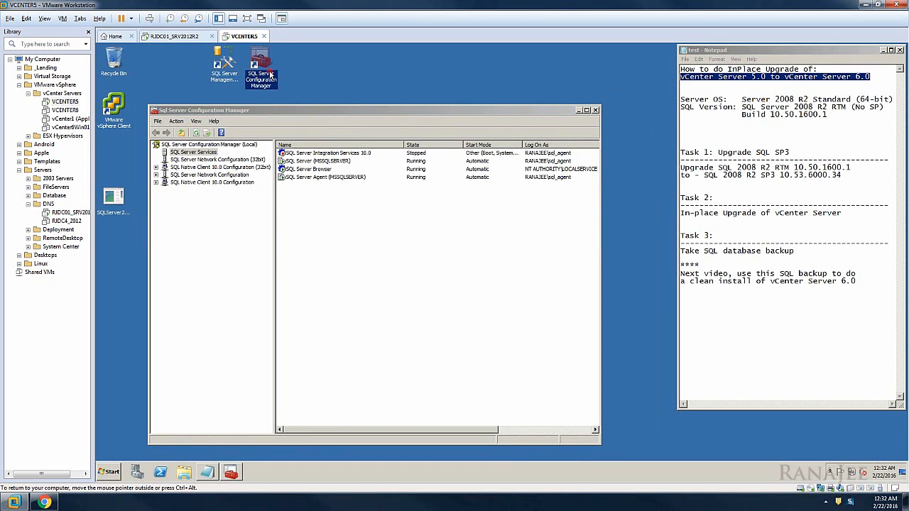
left_click(339, 111)
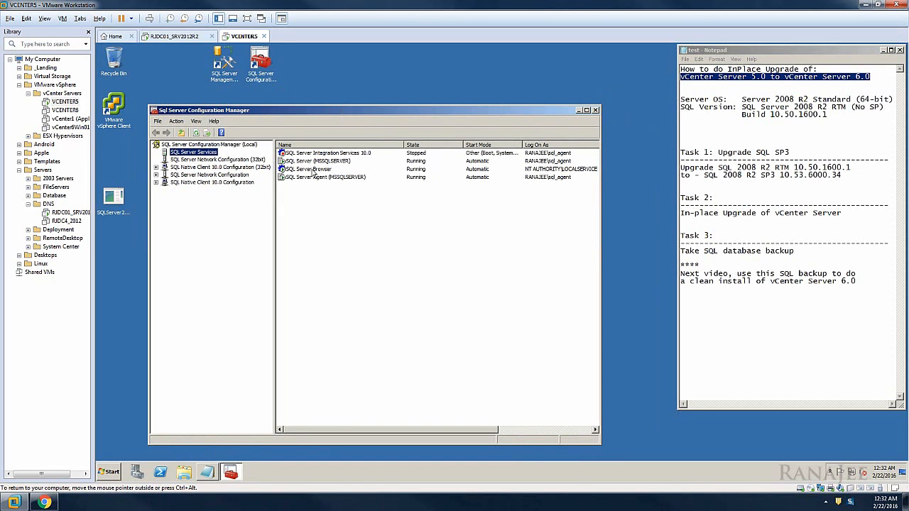
left_click(313, 170)
right_click(318, 161)
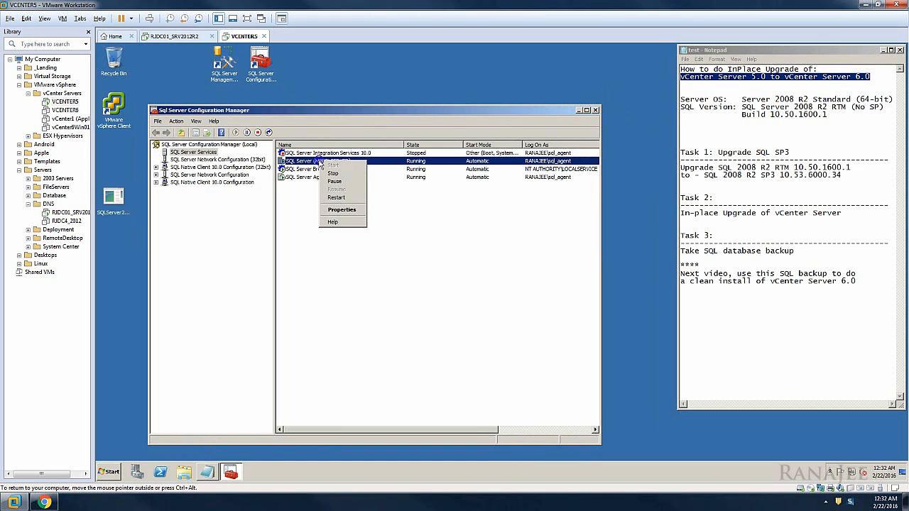
left_click(342, 210)
left_click(383, 191)
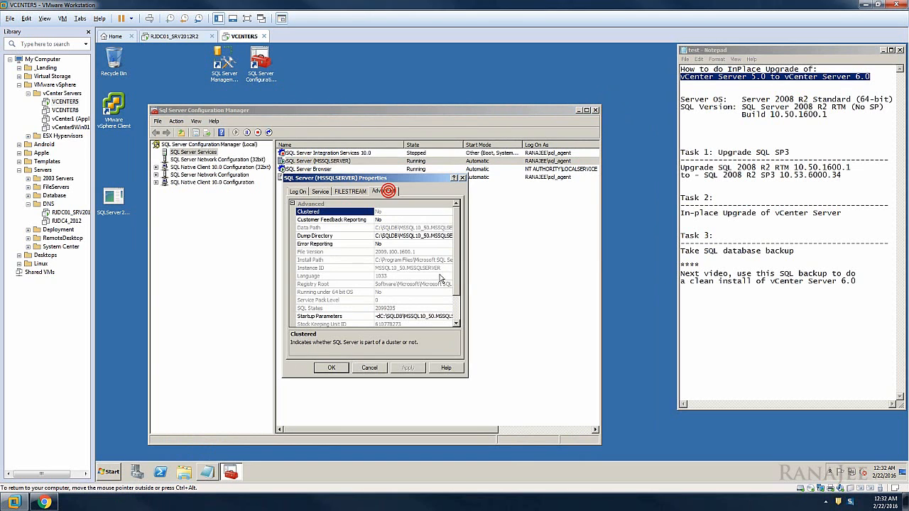
Step: Check the Version property of the SQL Server instance and dismiss its properties without changes
scroll(458, 293, "down", 2)
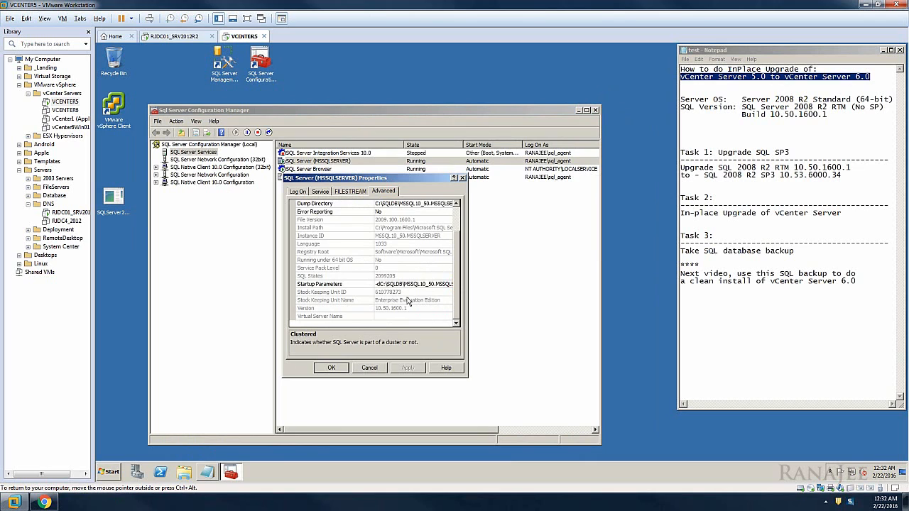
left_click(400, 292)
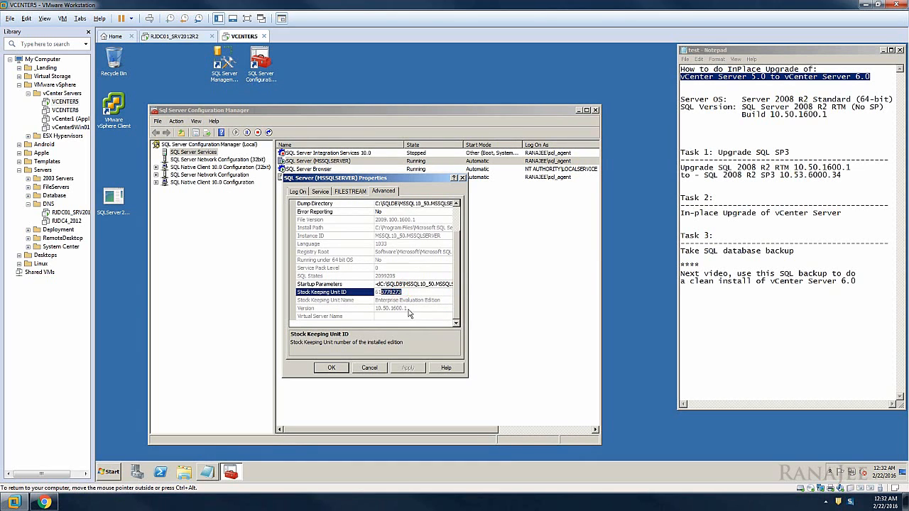
left_click(407, 308)
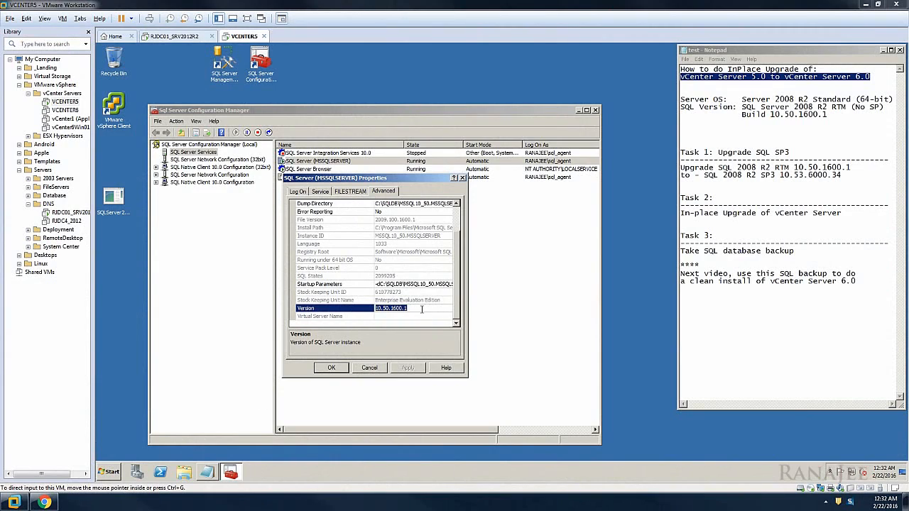
left_click(421, 309)
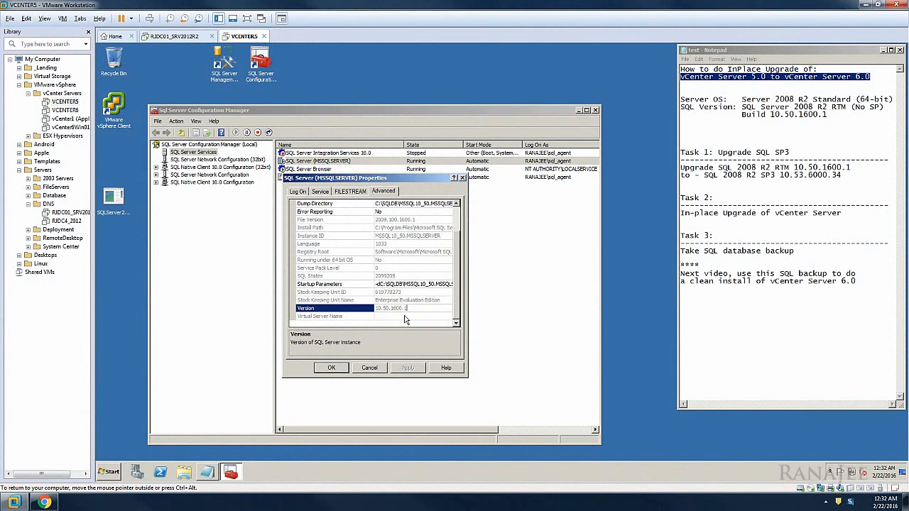
left_click(369, 368)
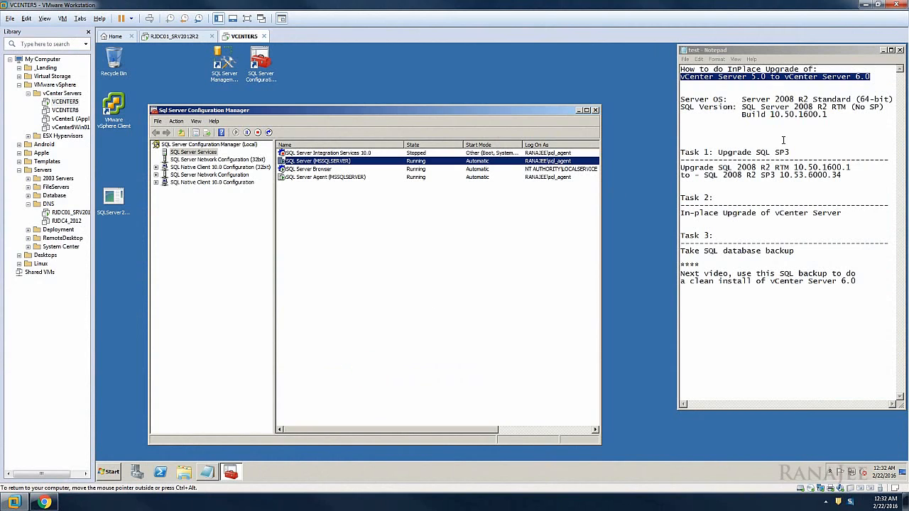
Step: Highlight the target SP3 build 10.53.6000.34 in the Notepad task list and close SQL Server Configuration Manager
left_click(840, 177)
left_click_drag(841, 176, 780, 176)
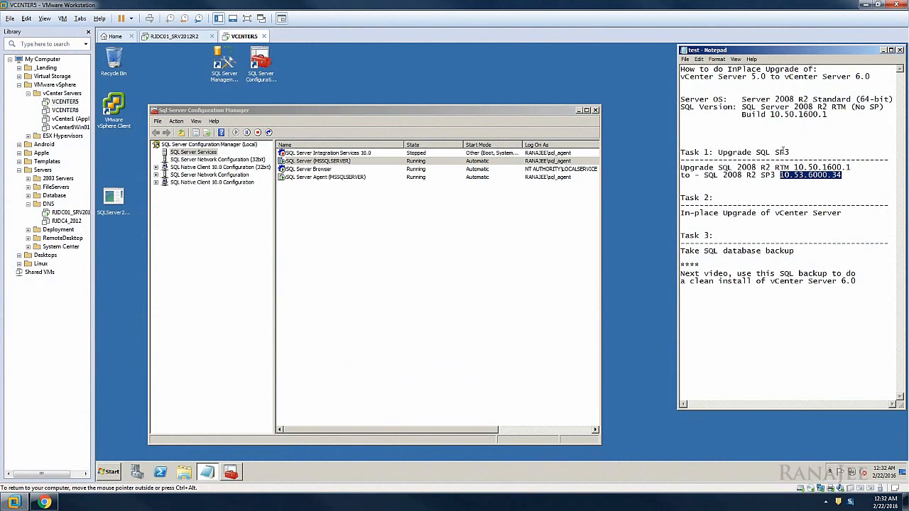
left_click(117, 204)
left_click(595, 110)
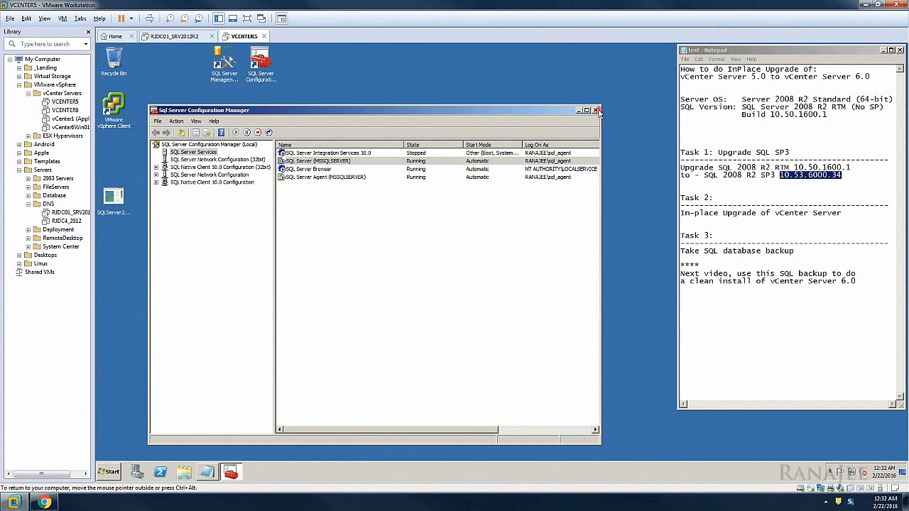
left_click(440, 197)
Step: Launch the SQLServer2008R2SP3-KB2979597-x64-ENU installer from the desktop and accept the Service Pack 3 license terms
left_click(117, 206)
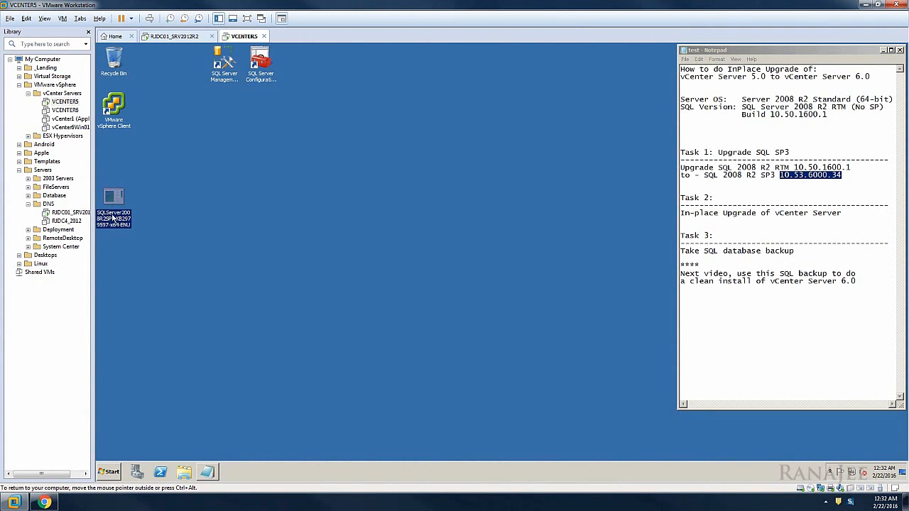
double_click(119, 215)
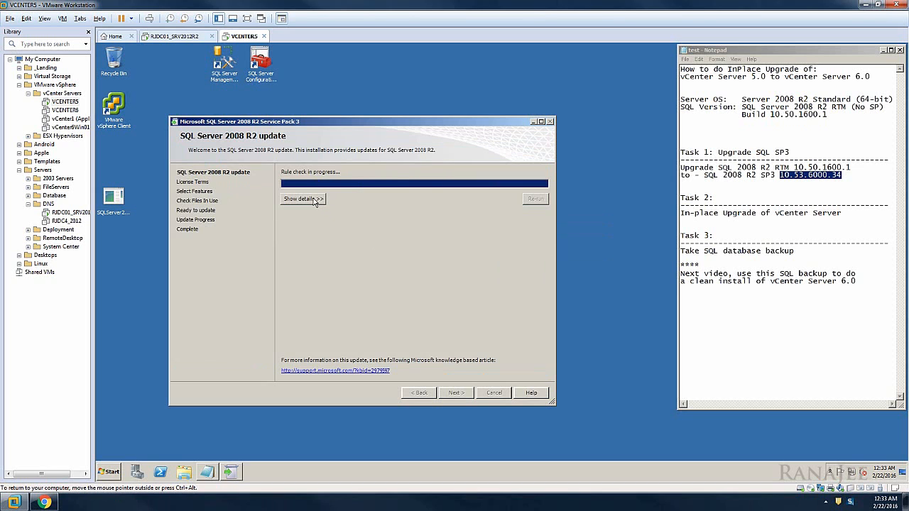
left_click(313, 199)
left_click(456, 393)
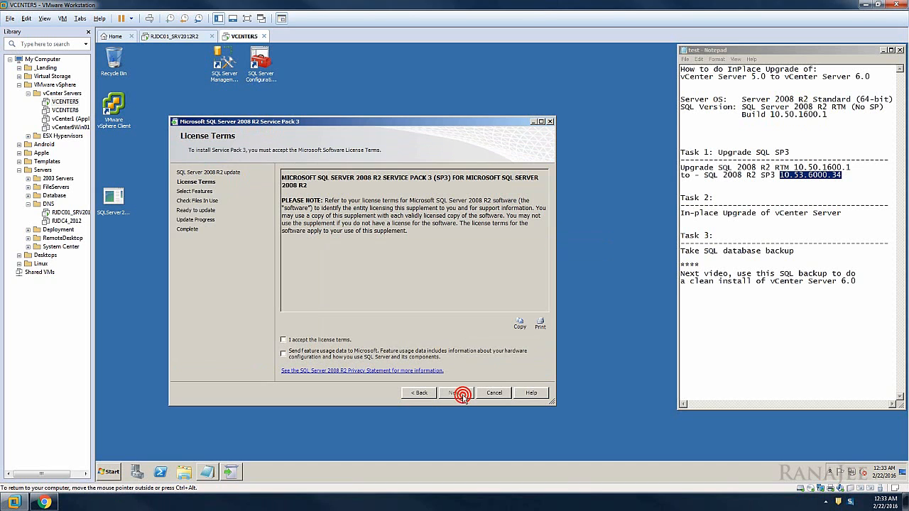
left_click(301, 340)
left_click(457, 393)
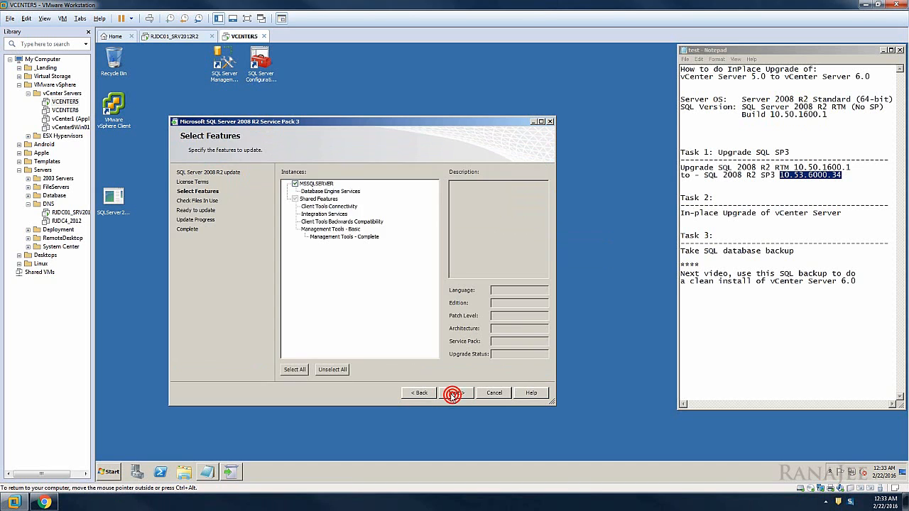
Step: Install Service Pack 3 on the MSSQLSERVER instance and all shared features, and close the finished update wizard
left_click(455, 394)
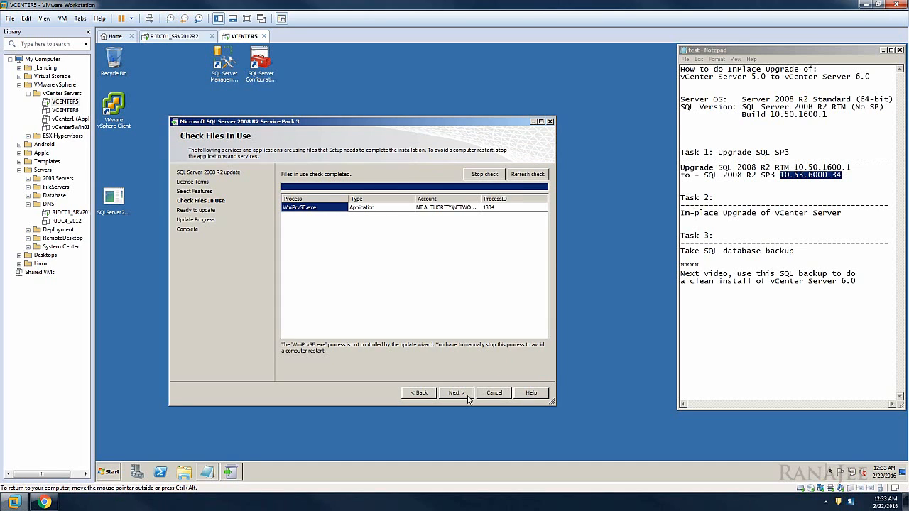
left_click(468, 399)
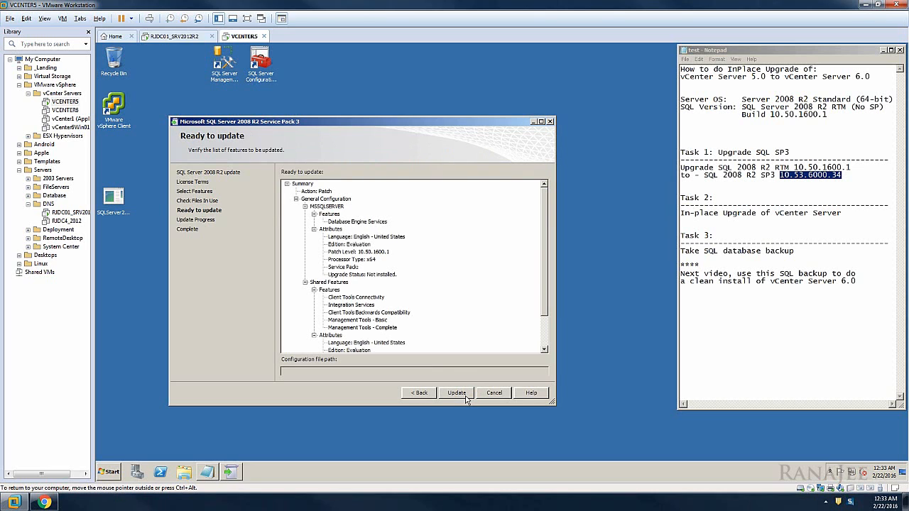
left_click(467, 399)
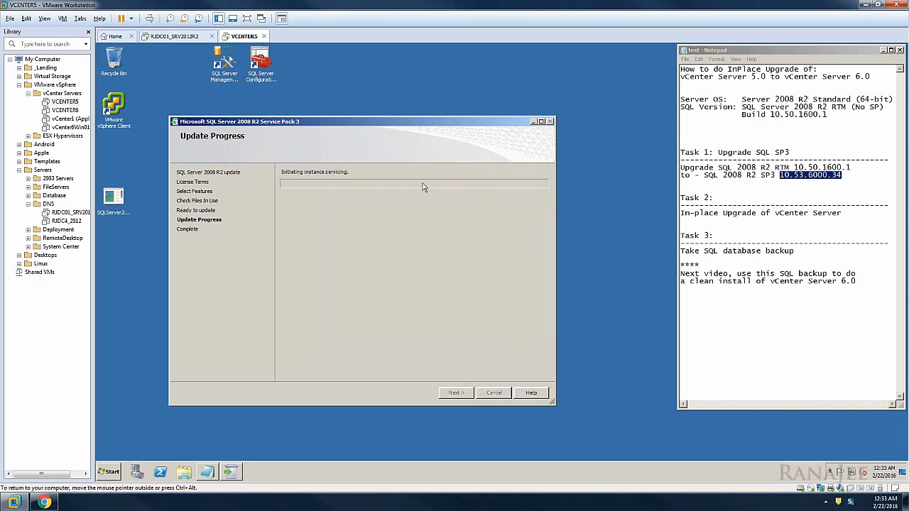
left_click_drag(407, 126, 408, 122)
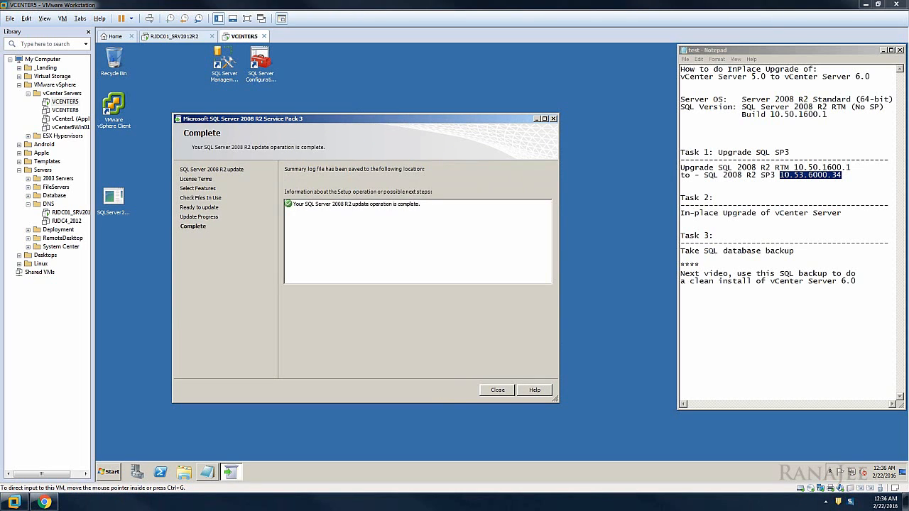
left_click(504, 240)
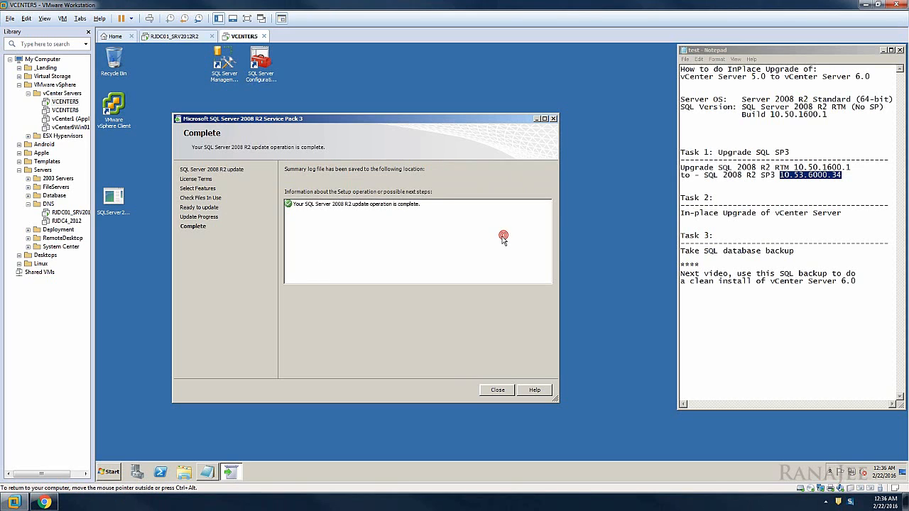
left_click(497, 391)
Step: Close the Notepad task list, saving the changes to C:\test.txt
left_click(562, 283)
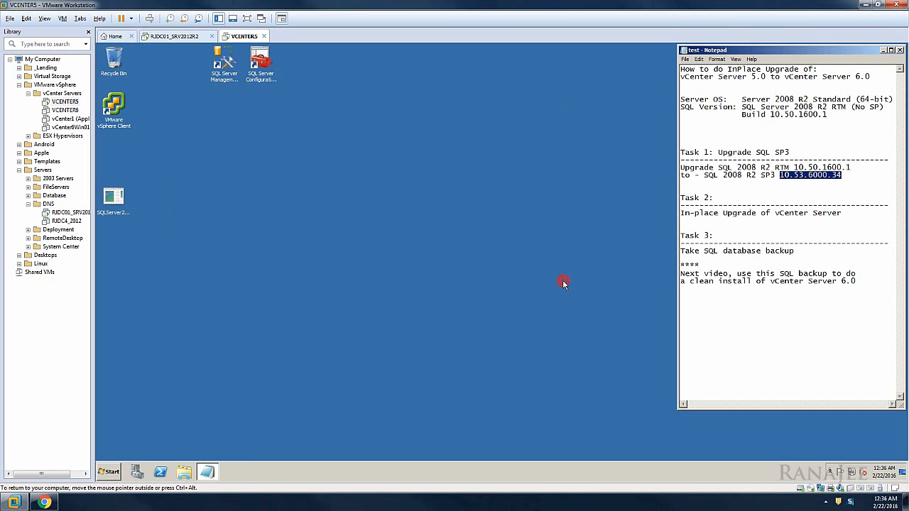
left_click(552, 235)
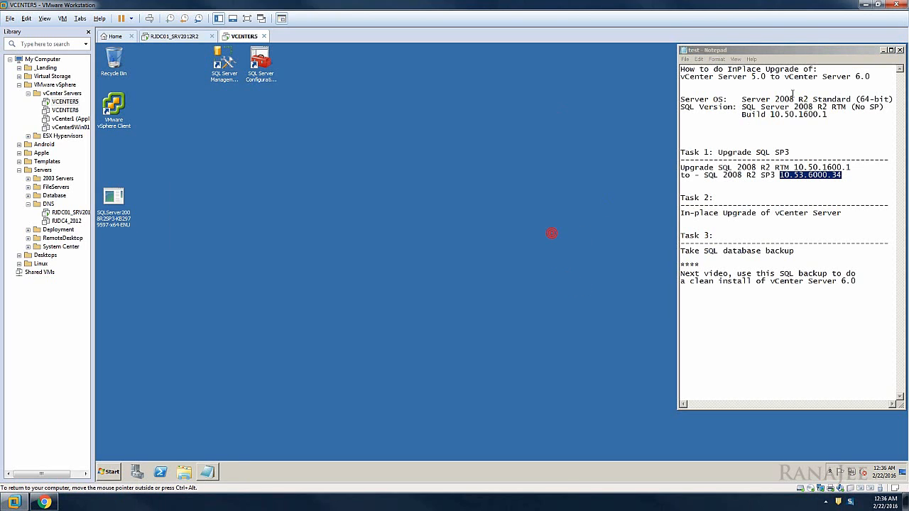
left_click(900, 51)
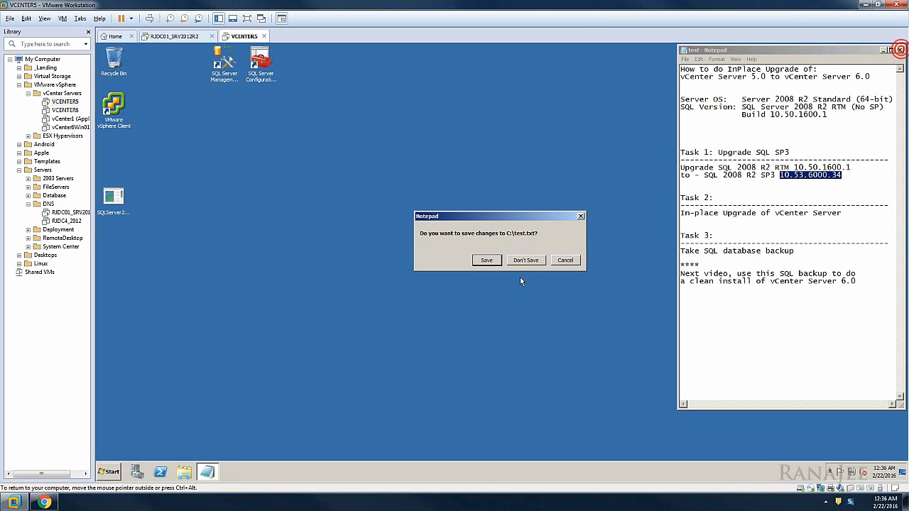
left_click(490, 262)
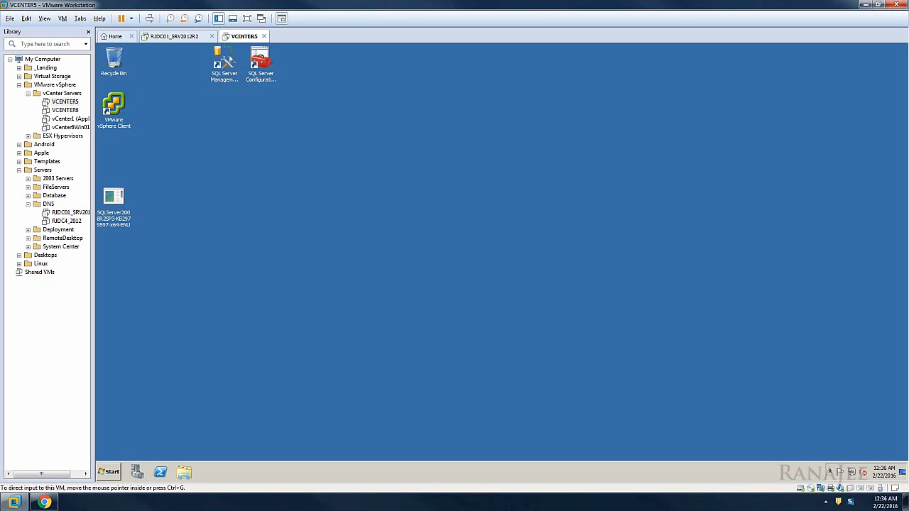
Step: Restart the Windows server with the reason Other (Planned) and the comment "d"
left_click(108, 474)
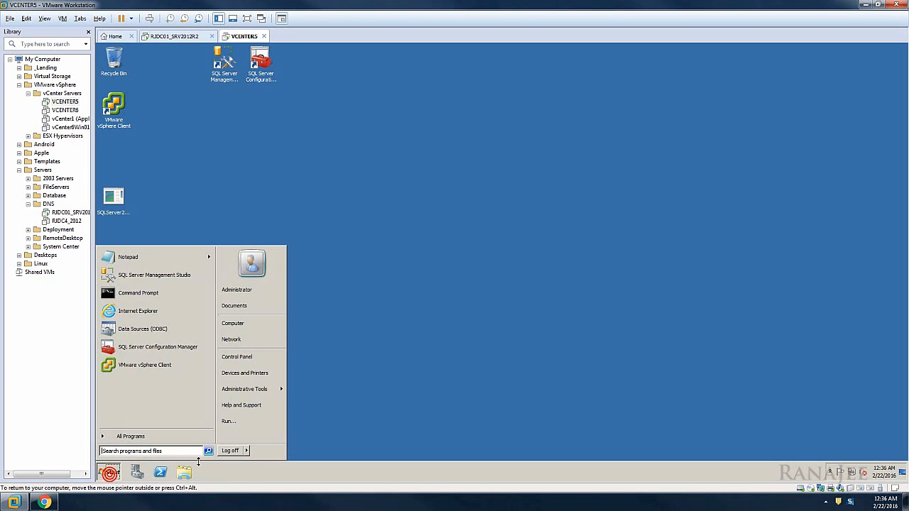
left_click(247, 450)
left_click(290, 443)
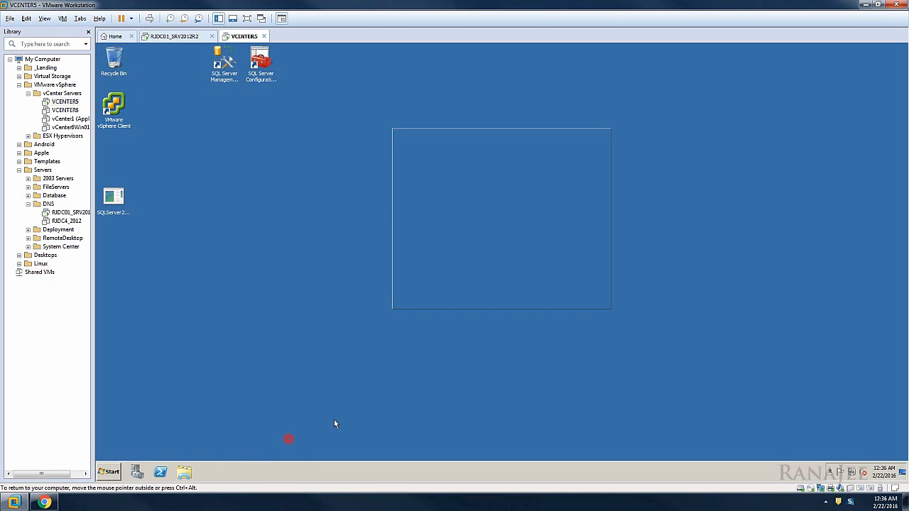
left_click(498, 267)
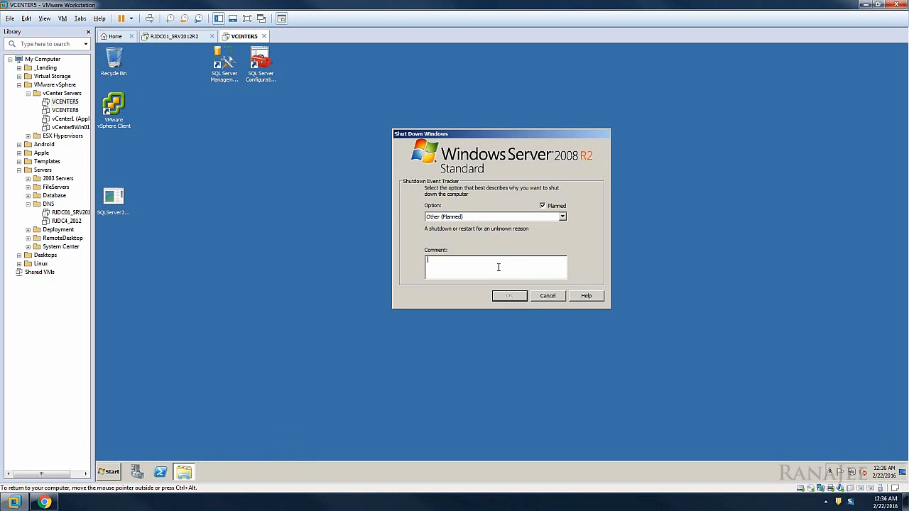
type("d")
left_click(509, 295)
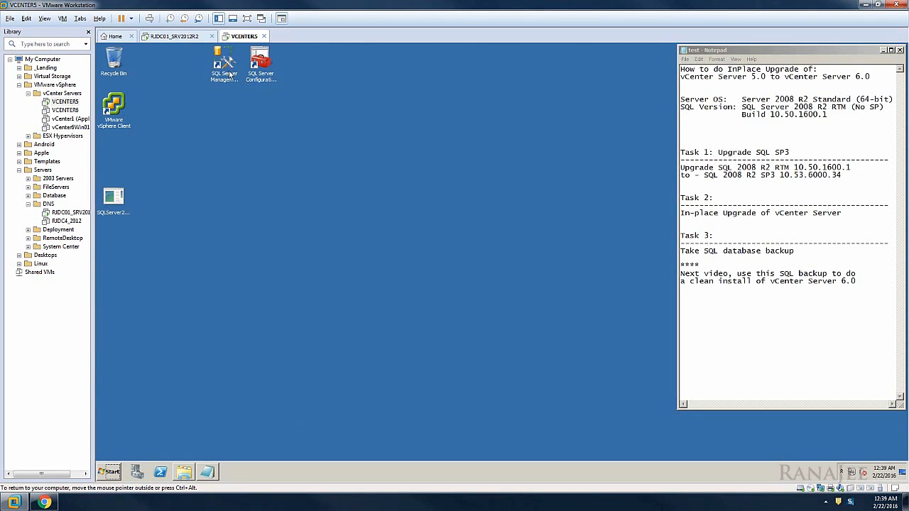
Step: Open SQL Server Configuration Manager and bring up the properties of the SQL Server (MSSQLSERVER) service
left_click(272, 73)
left_click(308, 121)
double_click(273, 82)
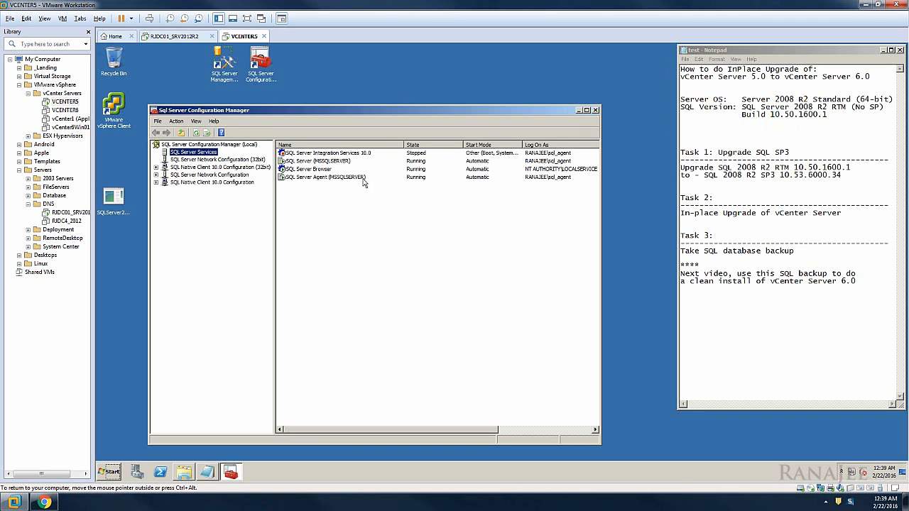
left_click(266, 81)
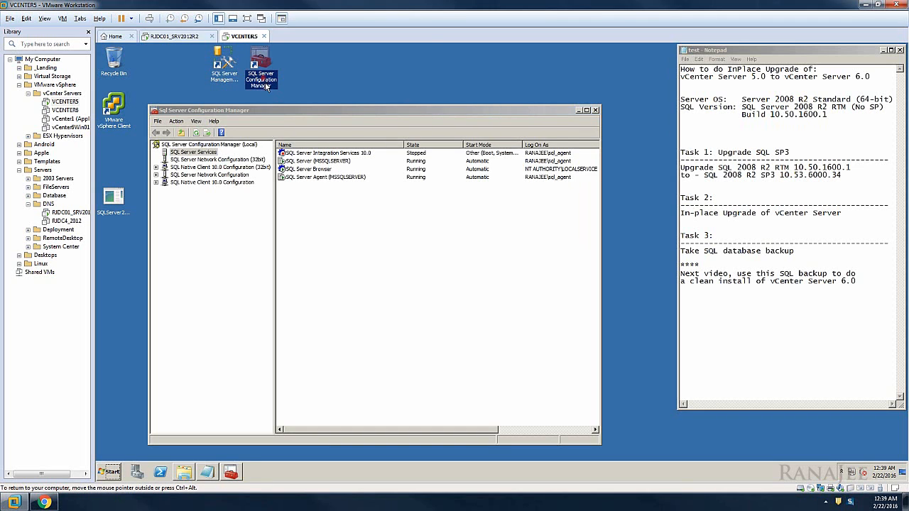
right_click(316, 161)
left_click(335, 213)
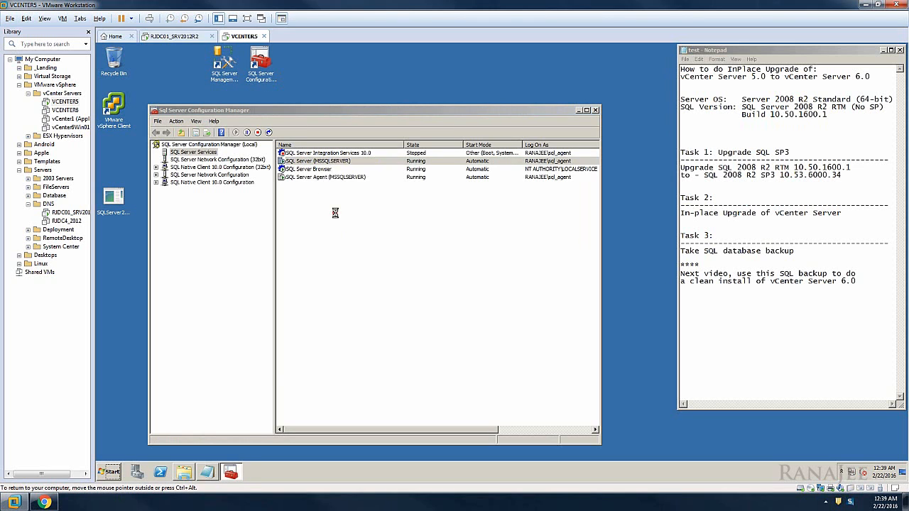
Step: Compare the instance's Version in its advanced properties with the SP3 build noted in Notepad, and close SQL Server Configuration Manager
left_click(383, 191)
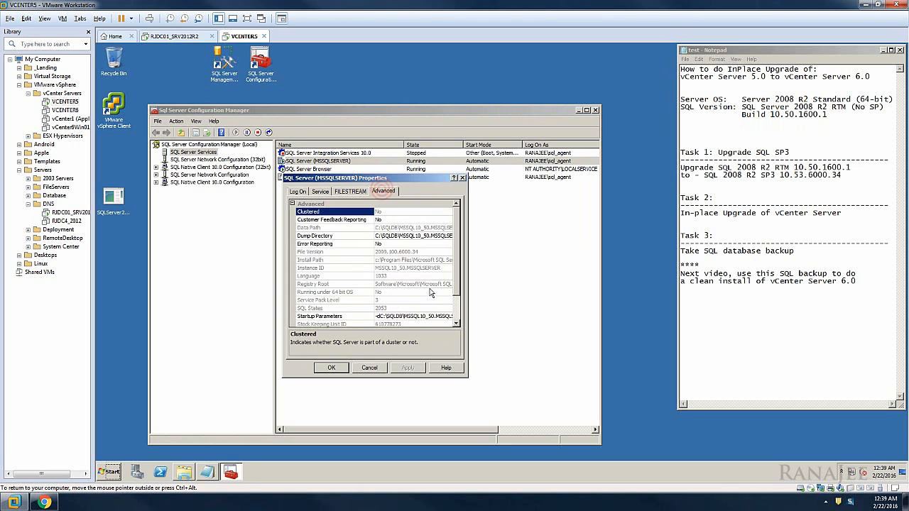
left_click(454, 303)
left_click(414, 308)
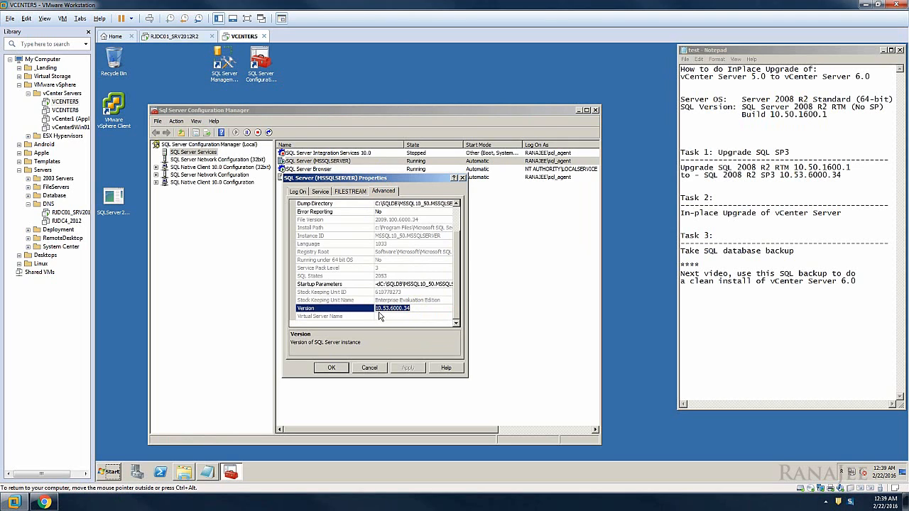
left_click(841, 176)
double_click(838, 177)
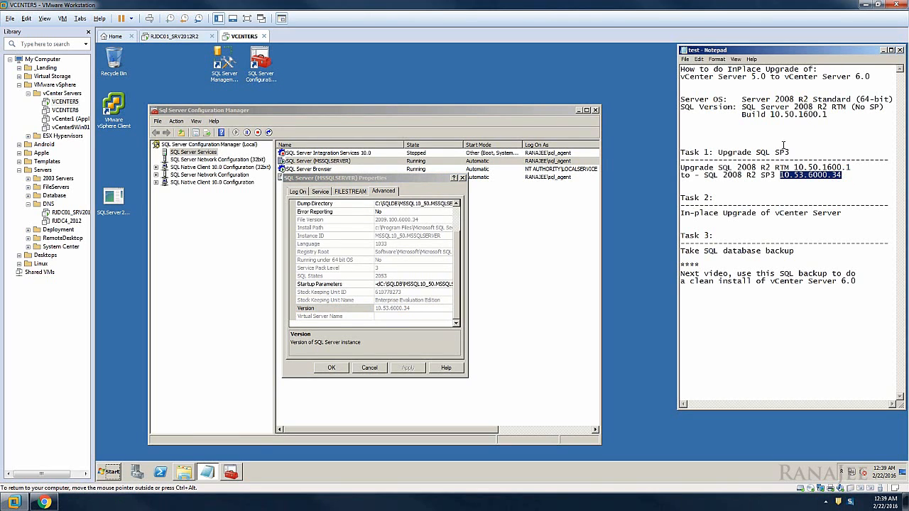
left_click(369, 367)
left_click(595, 110)
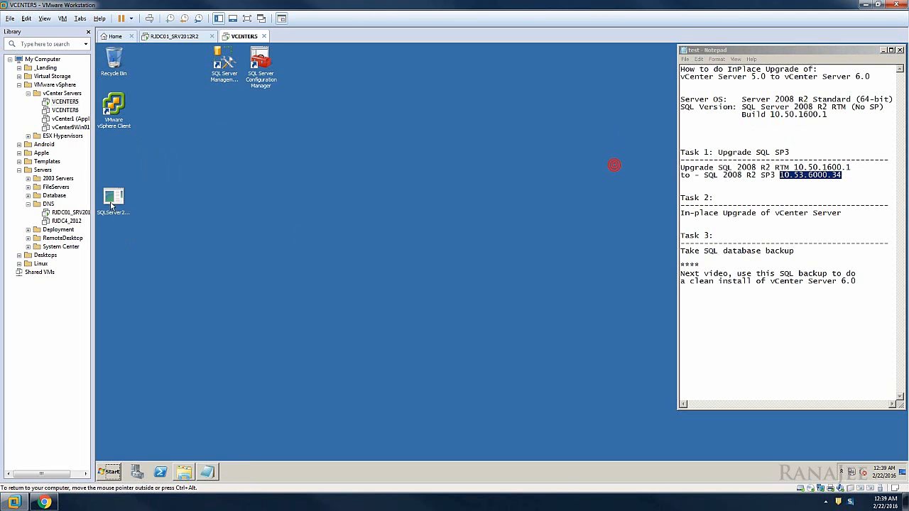
Step: Log in to VCENTER5.ranajee.com in vSphere Client with the Windows session credentials, and move the SQL Server SP3 installer to the Recycle Bin
left_click(114, 108)
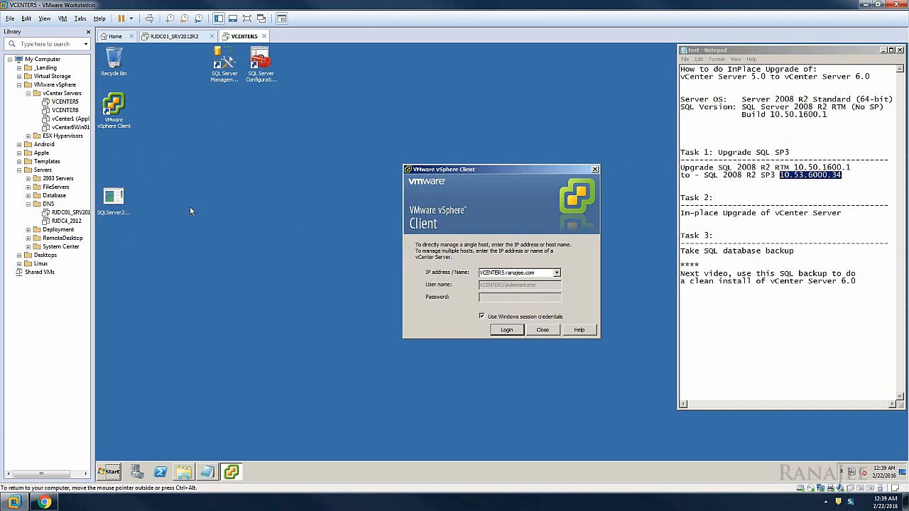
left_click(506, 330)
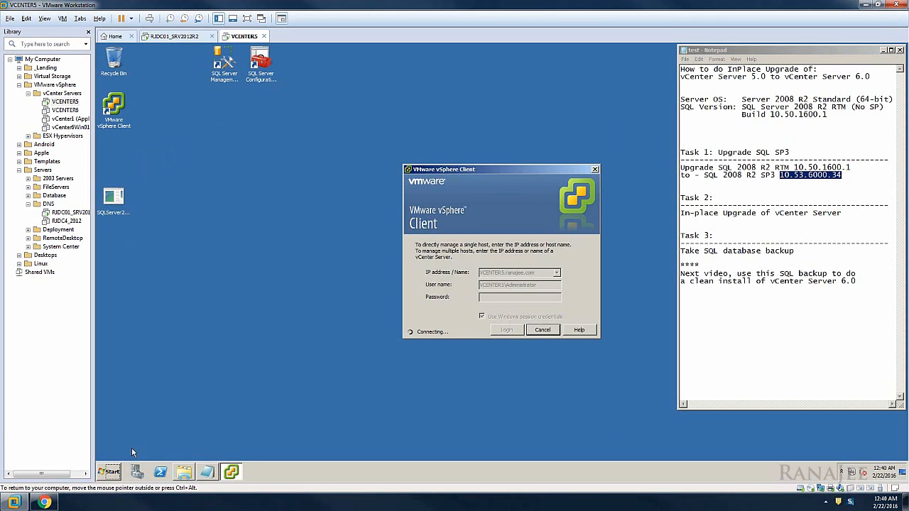
left_click(114, 202)
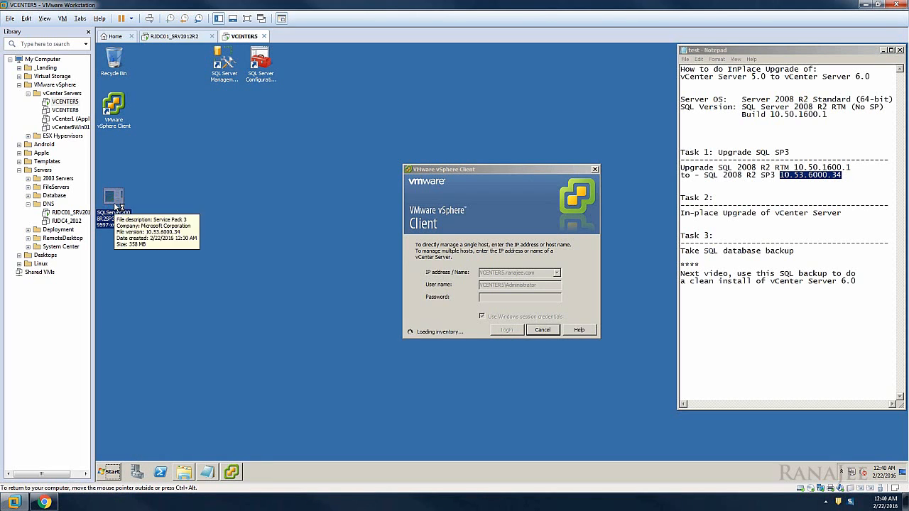
left_click_drag(125, 177, 116, 62)
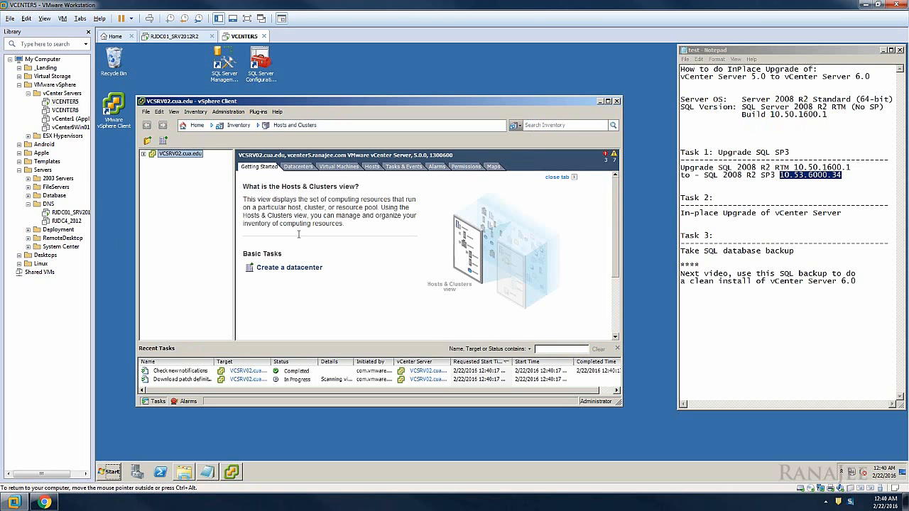
Step: Examine the esxsrv13 and esxsrv11 hosts in the Temp folder of the CUA datacenter, enlarging the vSphere Client window
left_click(144, 154)
left_click(152, 161)
left_click(162, 200)
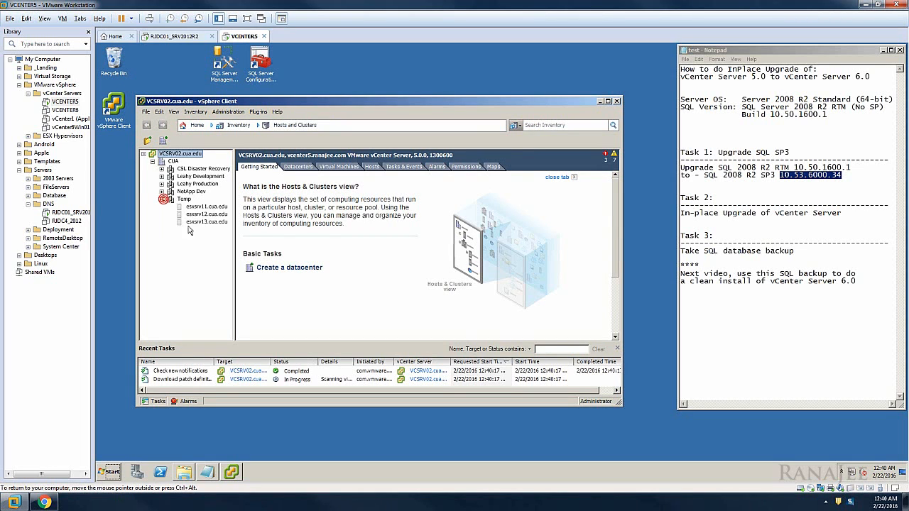
left_click(206, 222)
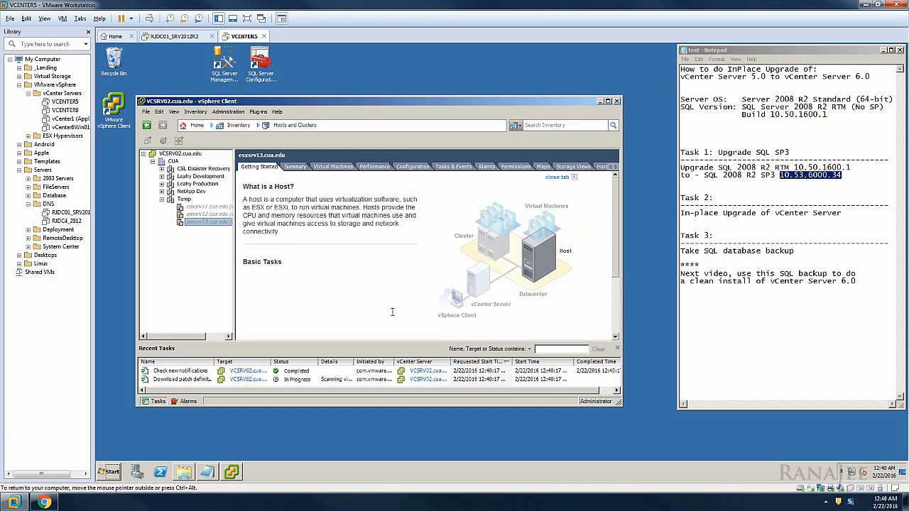
left_click_drag(625, 406, 715, 442)
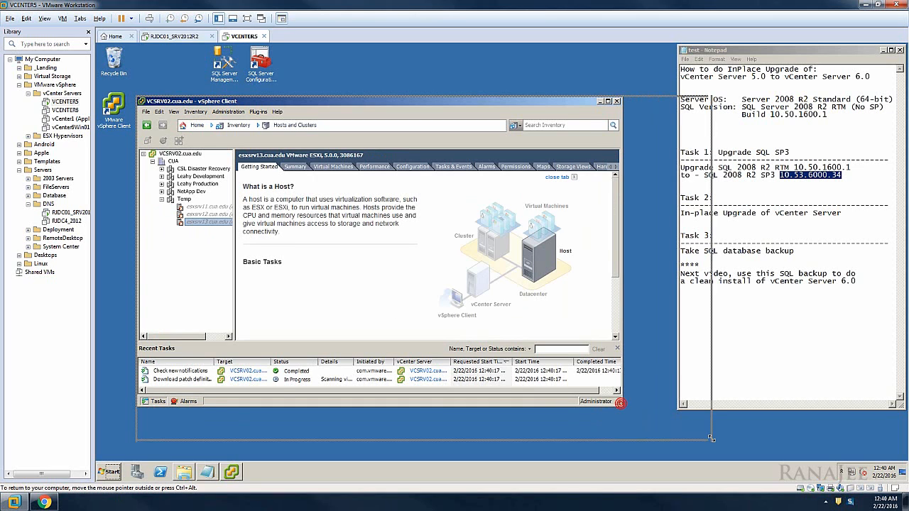
left_click(205, 208)
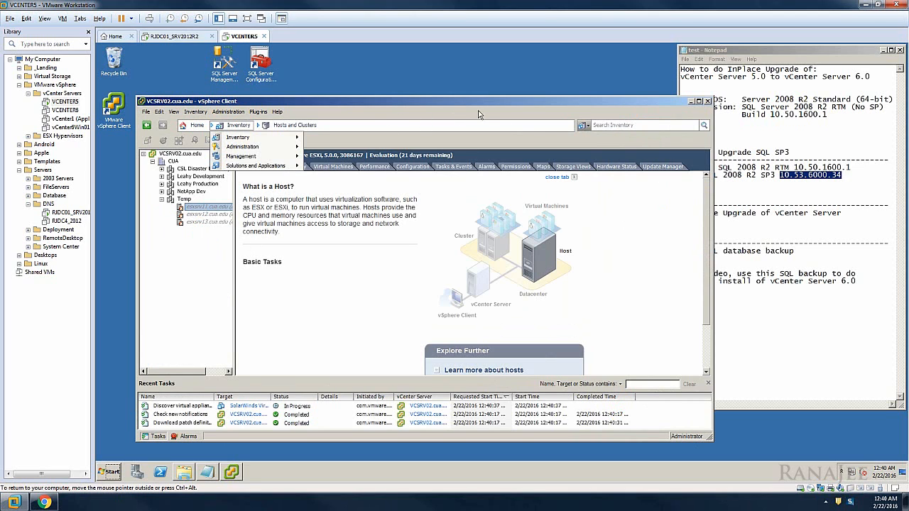
left_click(389, 105)
left_click_drag(388, 105, 371, 99)
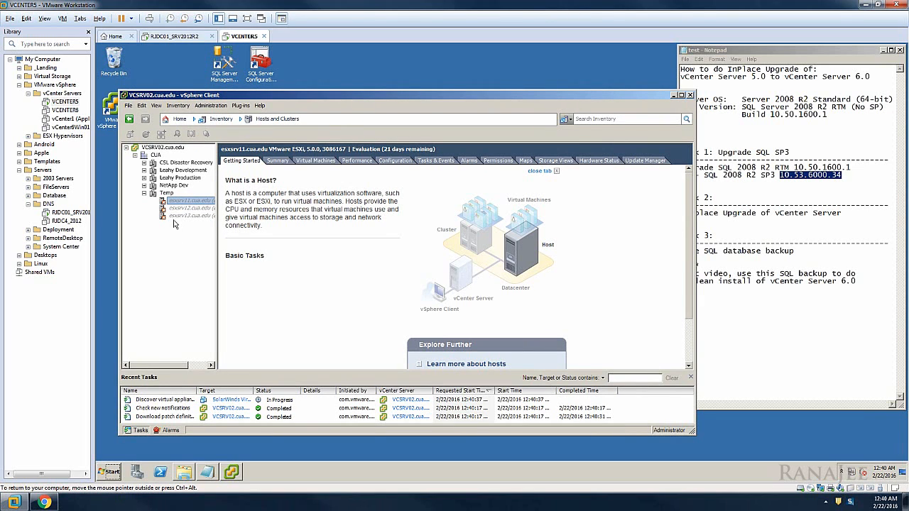
Step: Review the CUA folders in the VMs and Templates inventory and the vCenter's Update Manager page, and close vSphere Client
left_click(221, 118)
mouse_move(227, 132)
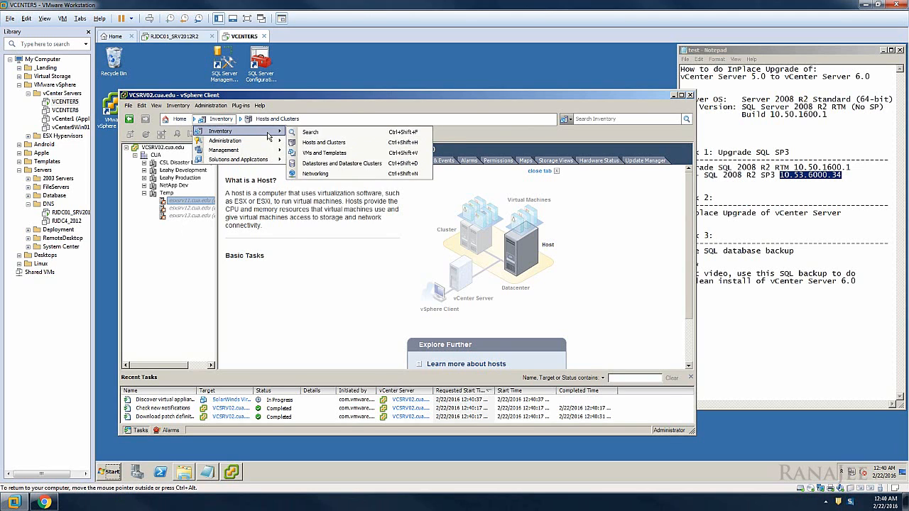
left_click(331, 154)
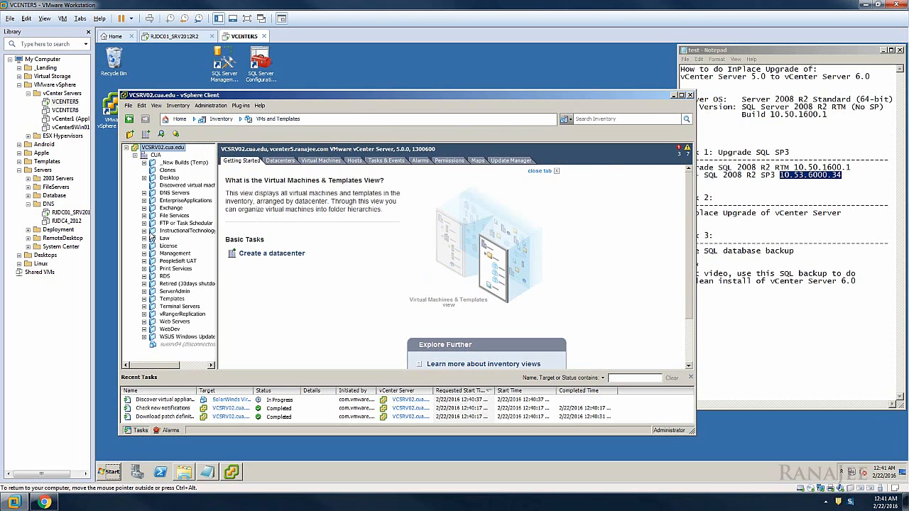
left_click(145, 231)
left_click(145, 231)
left_click(145, 254)
mouse_move(212, 287)
left_mouse_down()
mouse_move(212, 316)
mouse_move(208, 294)
left_mouse_up()
left_click(153, 277)
left_click(144, 200)
left_click(510, 162)
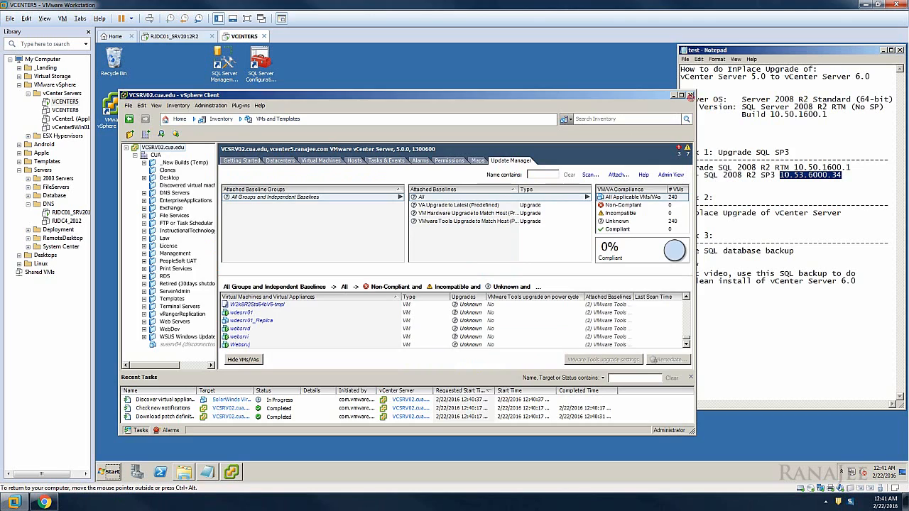
left_click(689, 96)
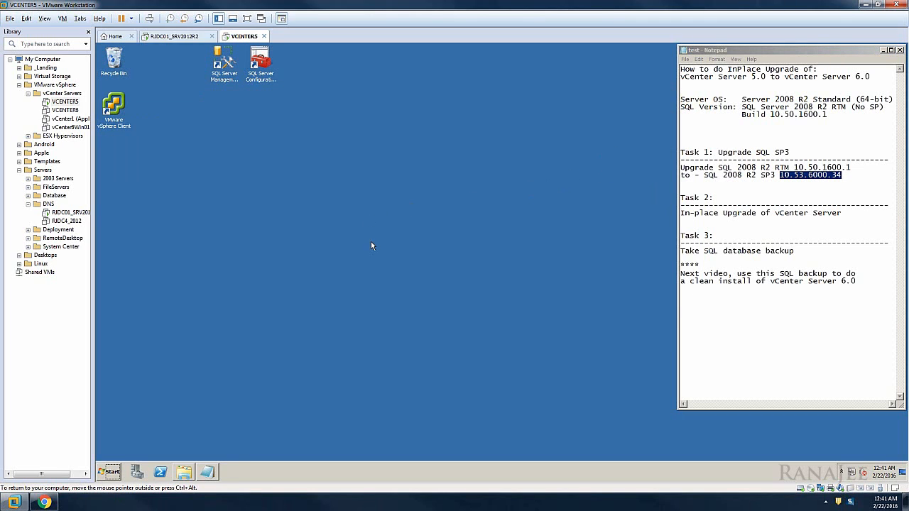
Step: Highlight Task 2 in the Notepad list, launch the vCenter Installer from DVD drive D:, and start the vCenter Server for Windows installation
left_click(347, 225)
left_click_drag(845, 213, 680, 213)
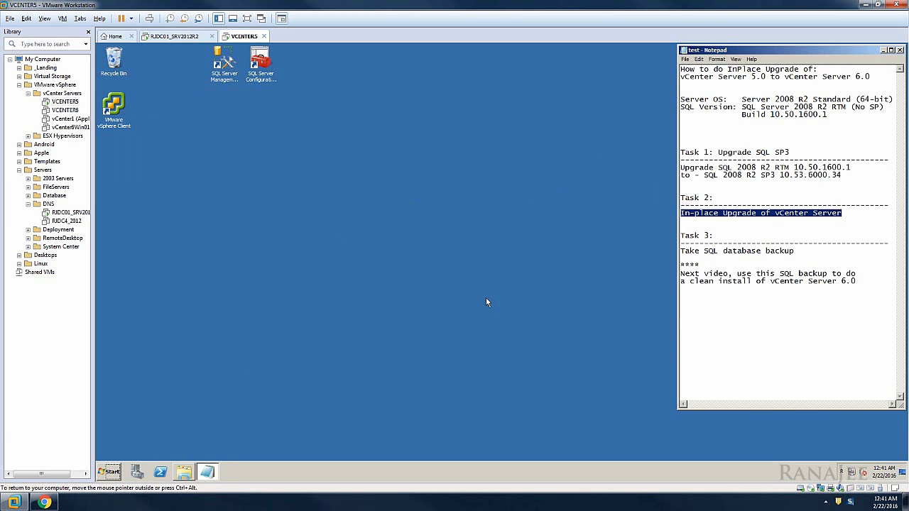
left_click(183, 474)
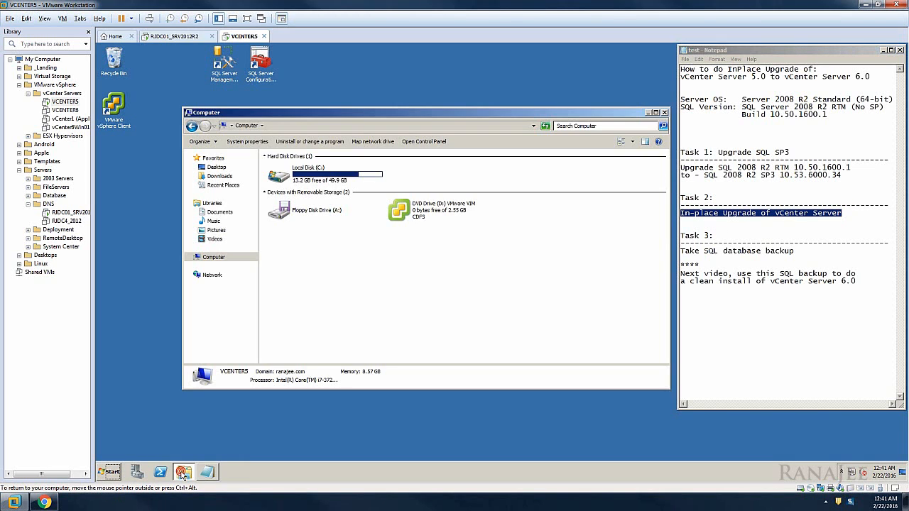
left_click(361, 294)
left_click(440, 213)
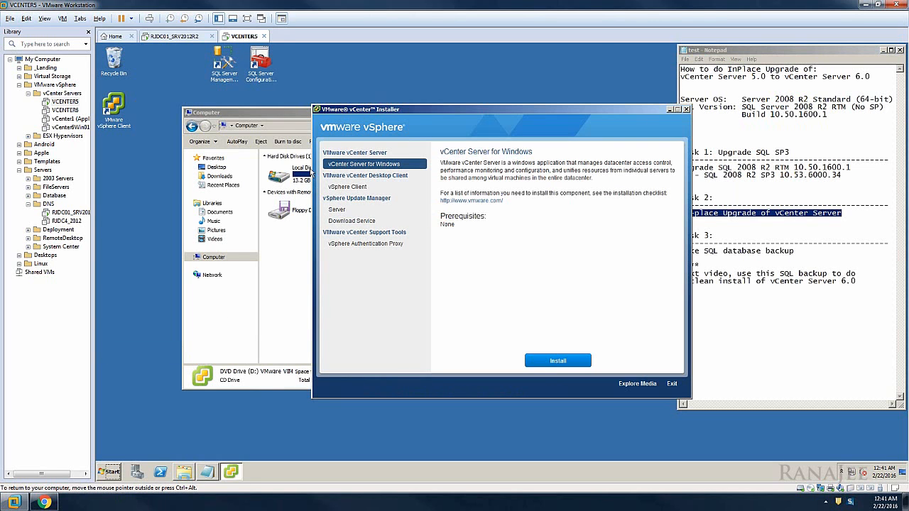
left_click(293, 112)
left_click(664, 112)
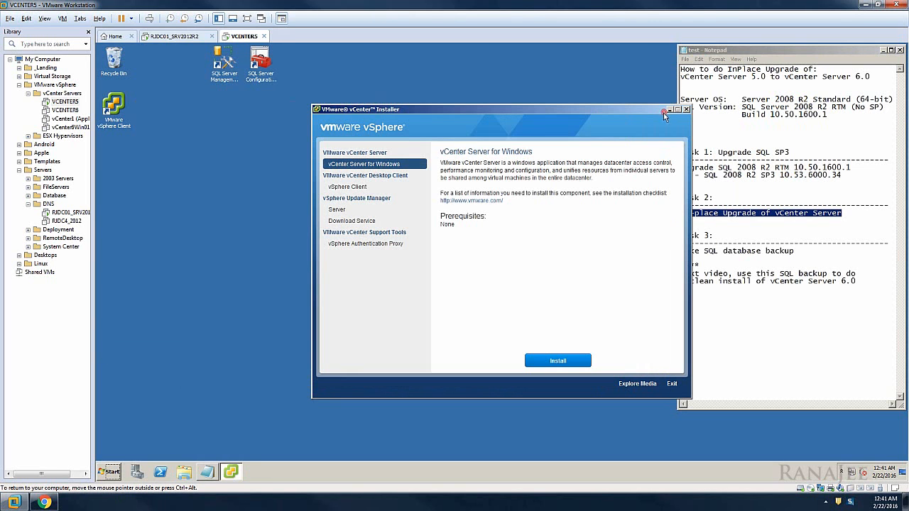
left_click_drag(427, 109, 317, 111)
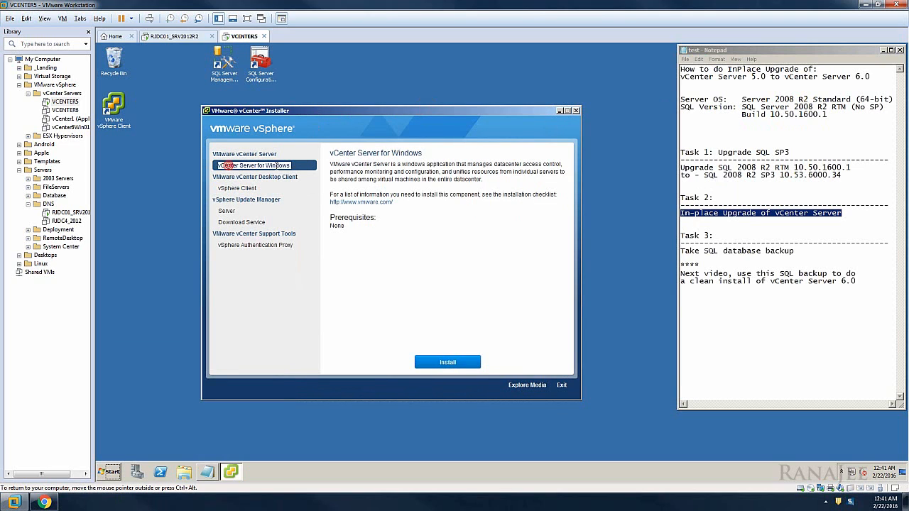
left_click(448, 363)
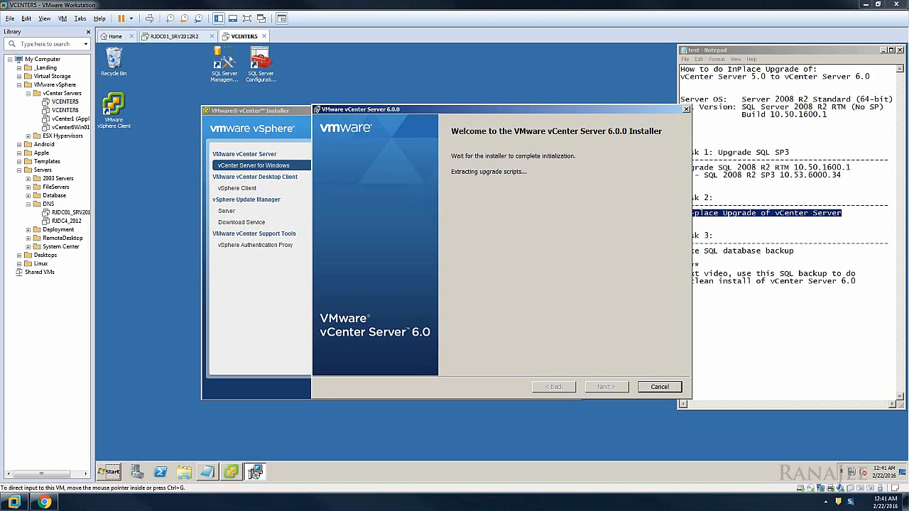
Step: Accept the vCenter Server 6.0.0 license agreement and continue with the embedded Platform Services Controller deployment
left_click(579, 328)
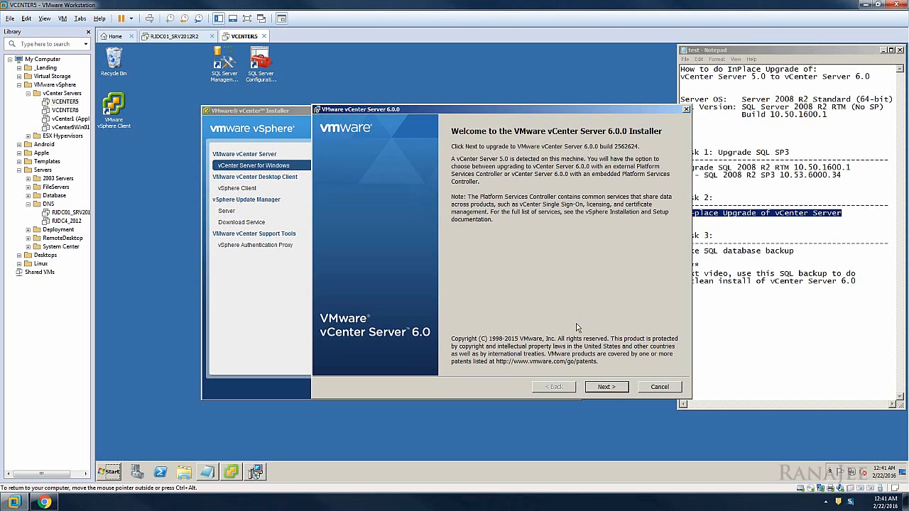
left_click(614, 387)
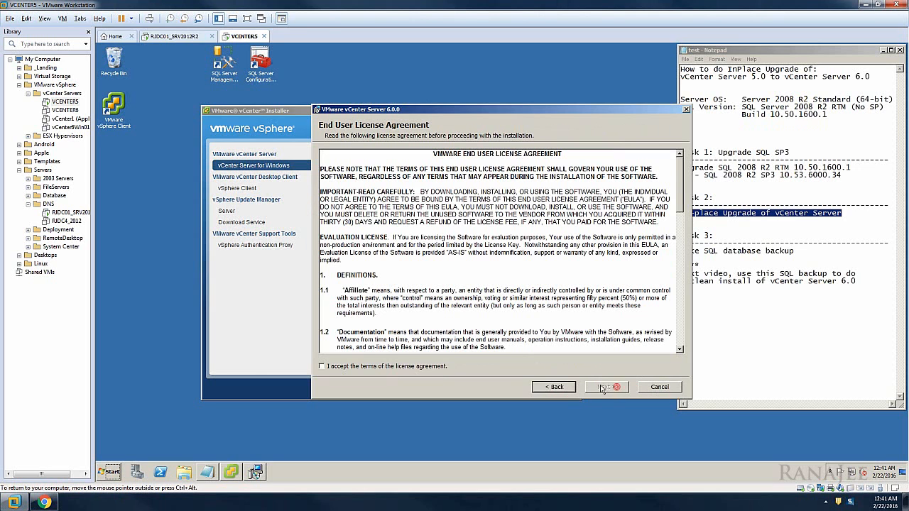
left_click(363, 368)
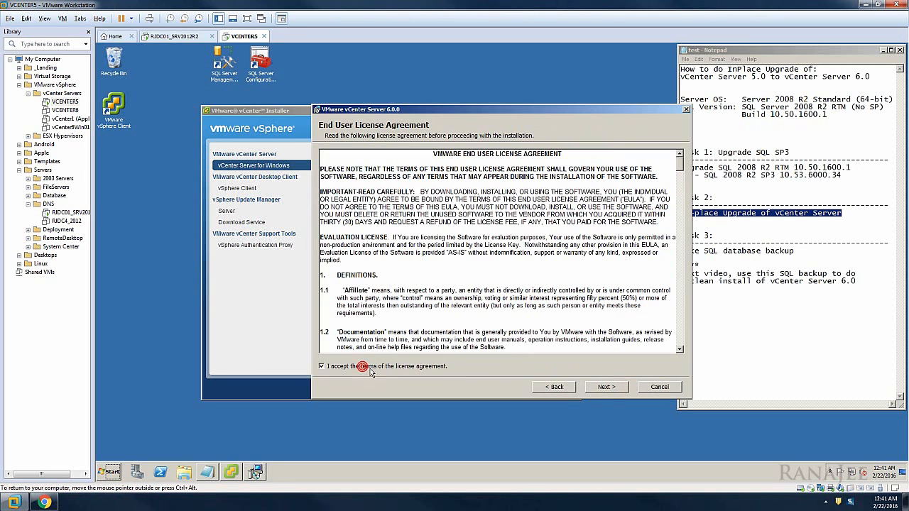
left_click(615, 388)
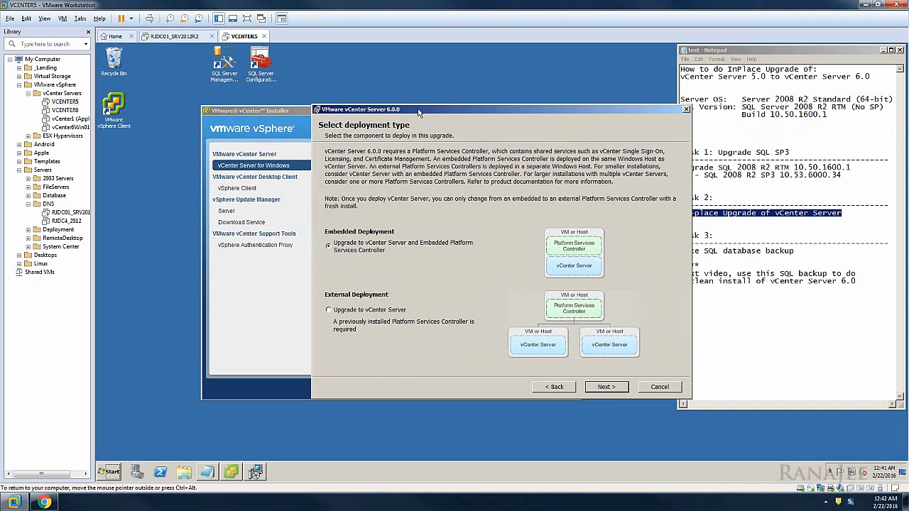
left_click_drag(419, 112, 326, 102)
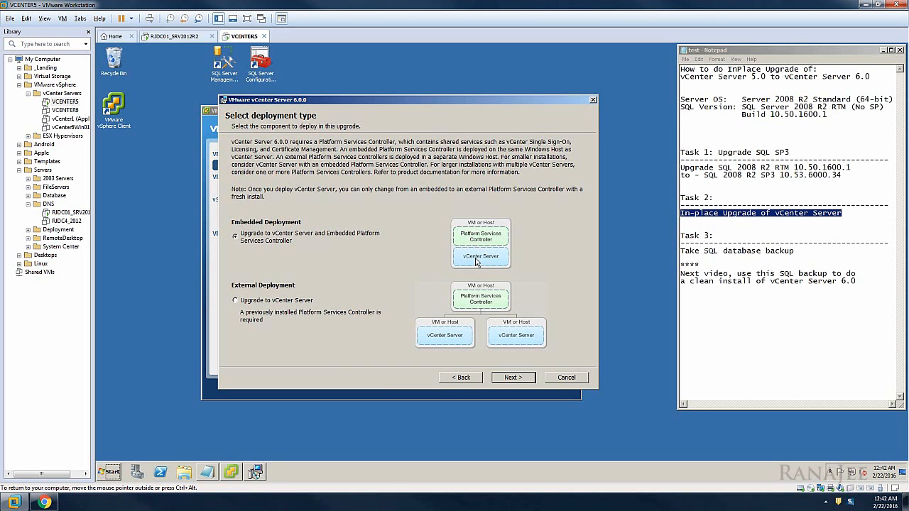
left_click(229, 69)
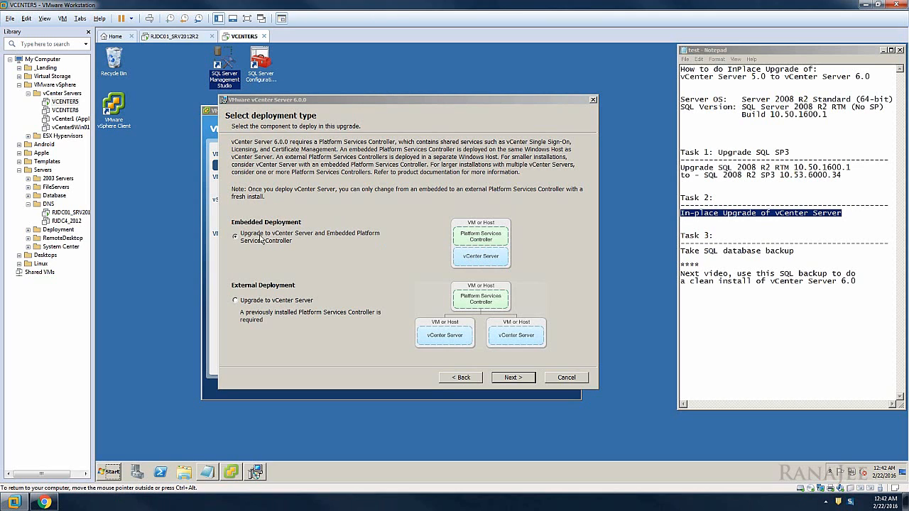
left_click(514, 377)
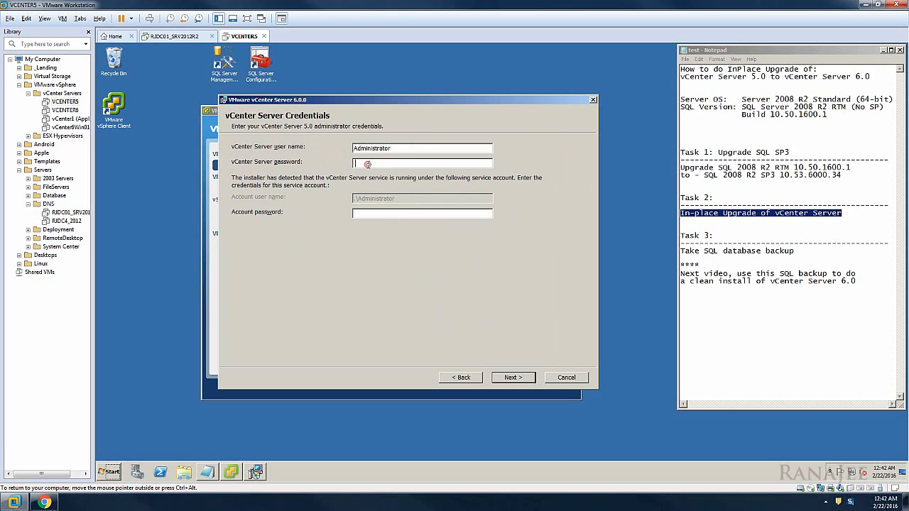
Step: Paste the vCenter Server password and the service account password, submit the credentials, and agree to generate new SSL certificates
key("ctrl+v")
left_click(395, 214)
key("ctrl+v")
left_click(526, 380)
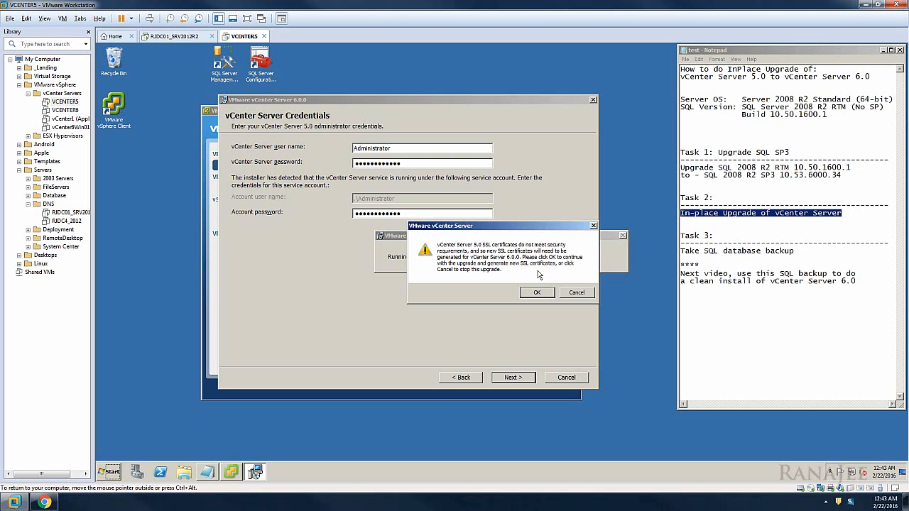
left_click(540, 225)
left_click(536, 294)
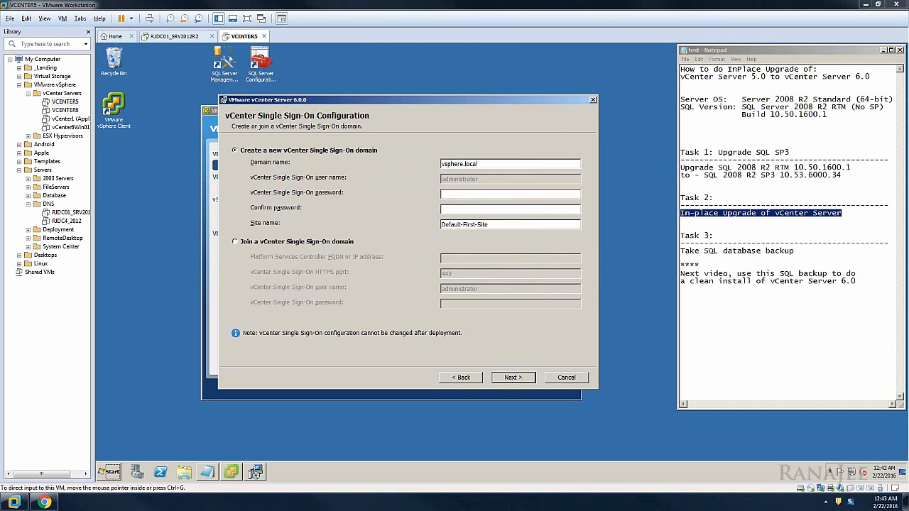
Step: Set the new Single Sign-On domain name to vcenter5.local and fill in the Single Sign-On password and its confirmation
double_click(485, 163)
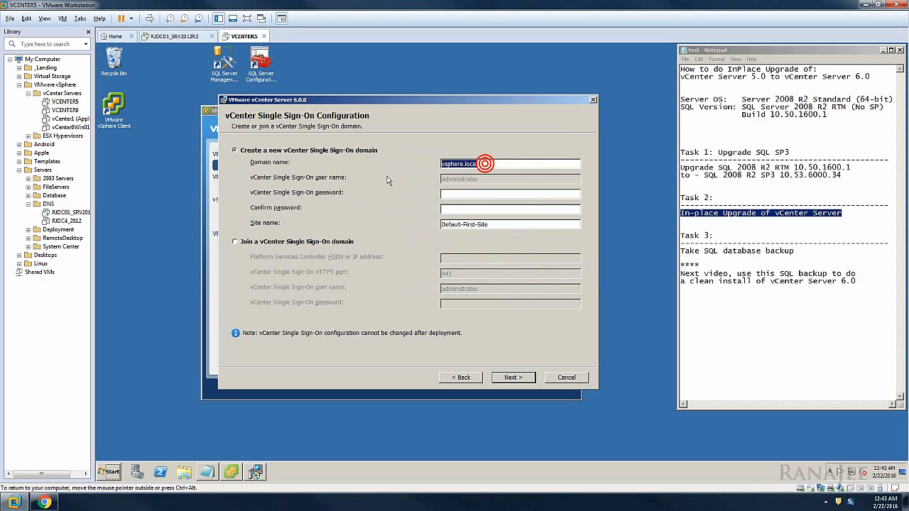
type("vcenter5.local")
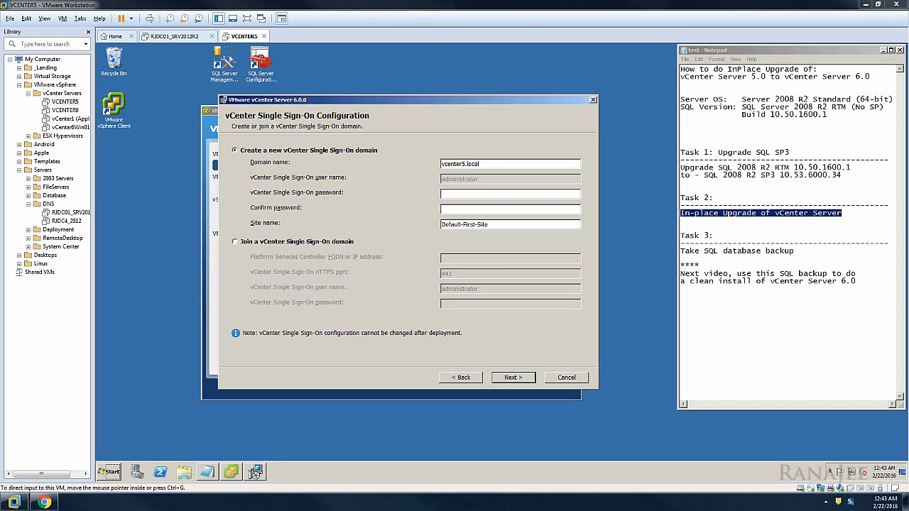
left_click(495, 196)
type("•••••••••••••")
left_click(491, 209)
type("•••••••••••••")
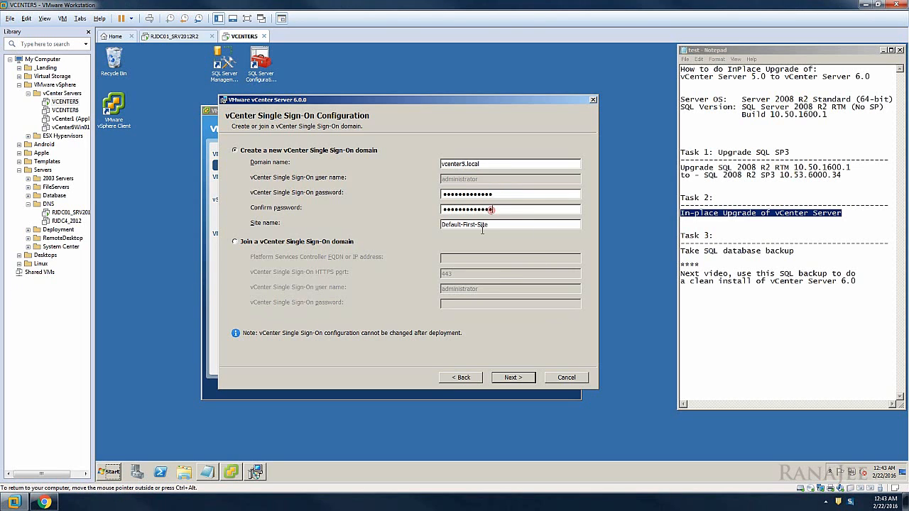
key("ctrl+alt")
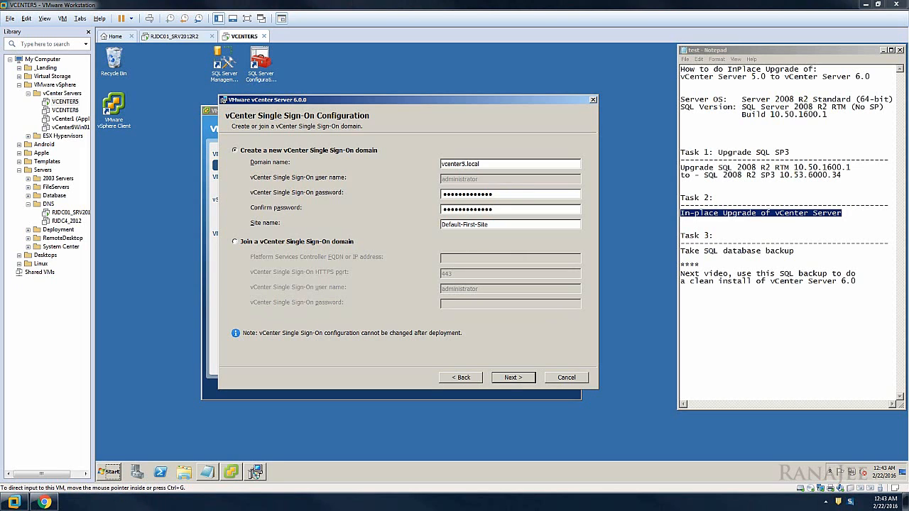
Step: Name the Single Sign-On site VCENTER5 and continue to the port configuration
left_click(459, 242)
double_click(493, 224)
type("VCENTER5")
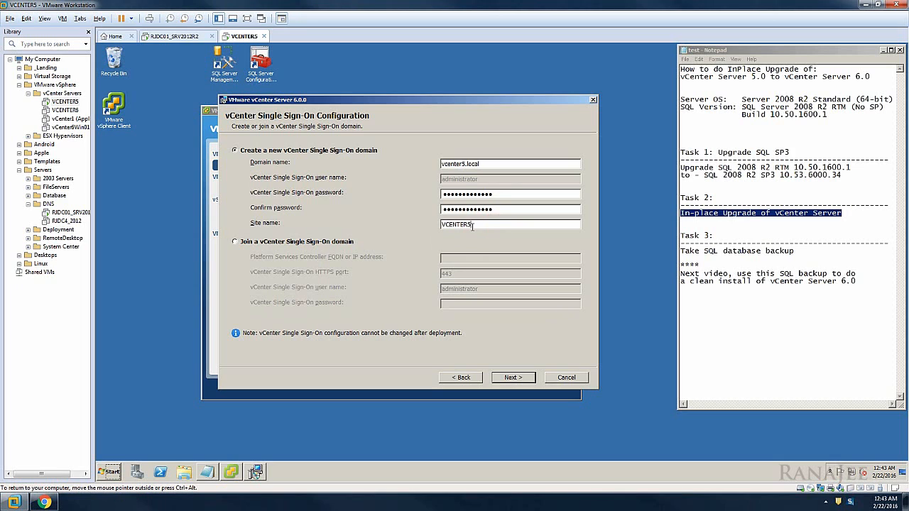
double_click(461, 164)
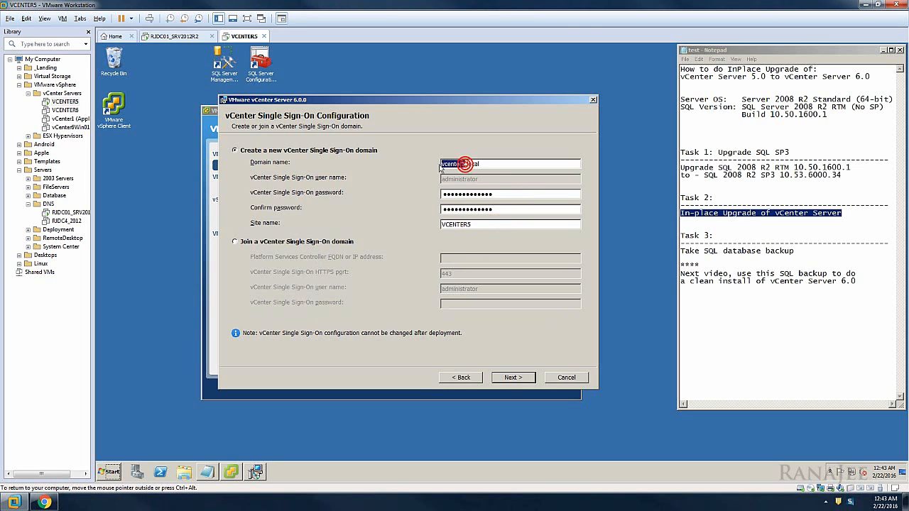
left_click(513, 379)
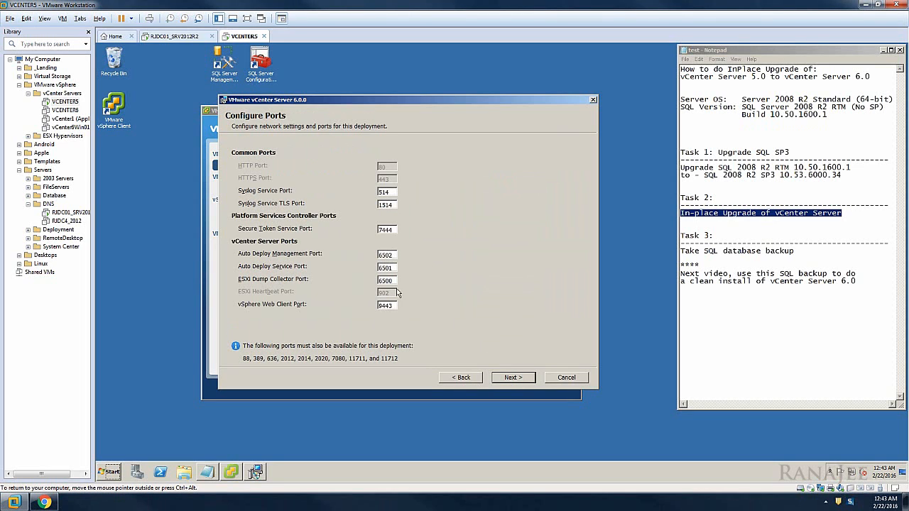
Step: Accept the default ports and destination directories, verify that the server and database are backed up, and start the upgrade
left_click(512, 378)
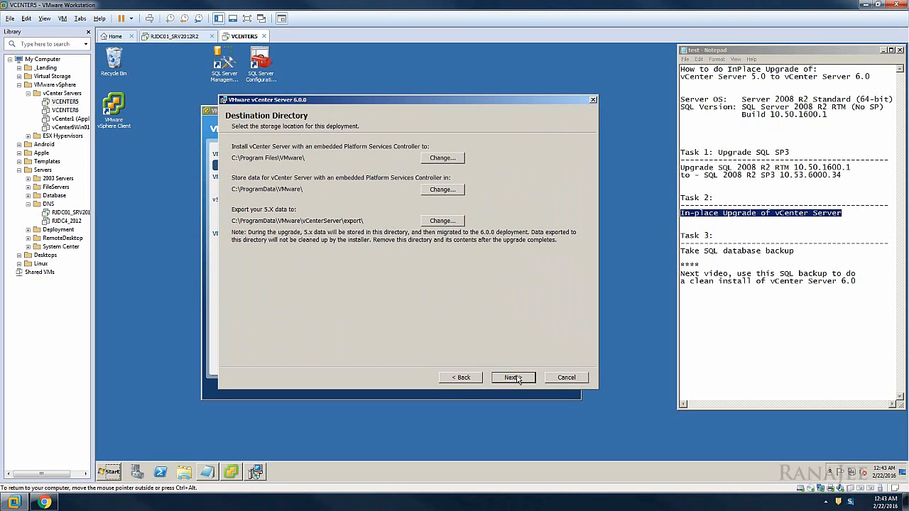
left_click(513, 378)
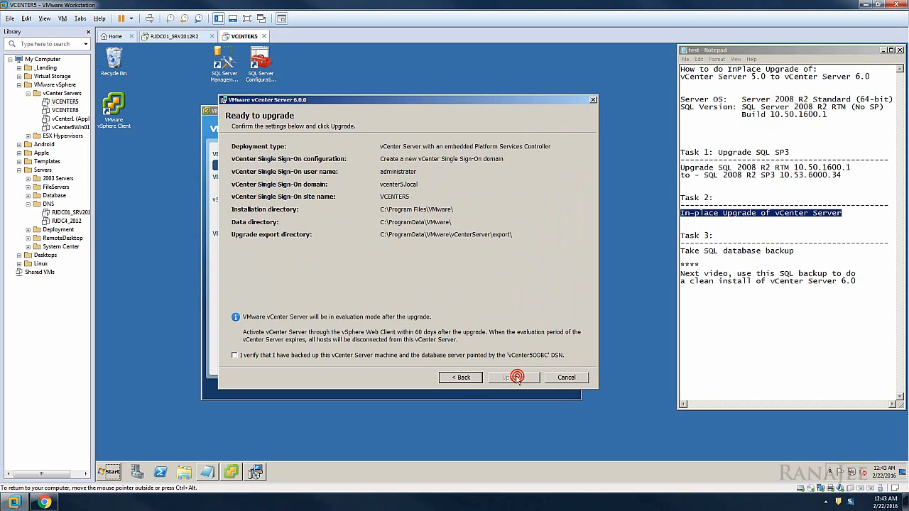
left_click(261, 358)
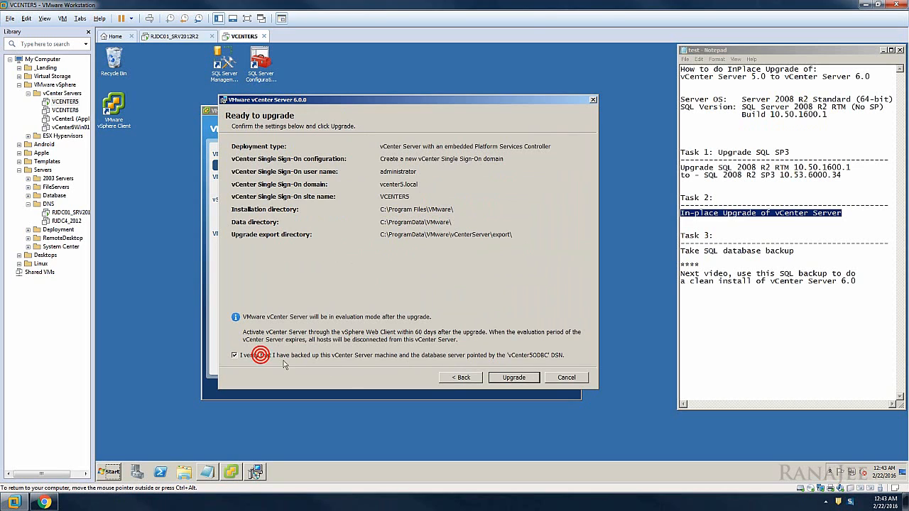
left_click(534, 381)
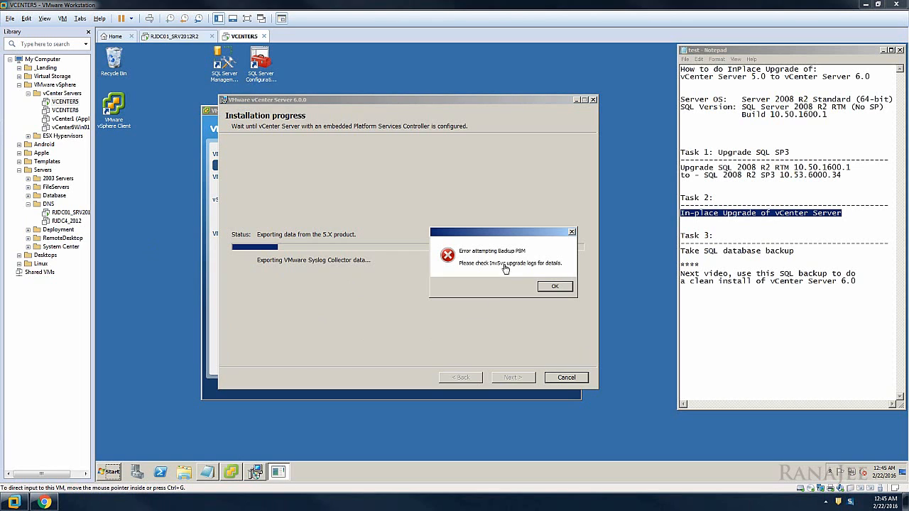
Step: Dismiss the PBM backup error, exit the upgrade wizard, stop the slow script, and close the vCenter Installer
left_click(502, 235)
left_click_drag(502, 235, 466, 236)
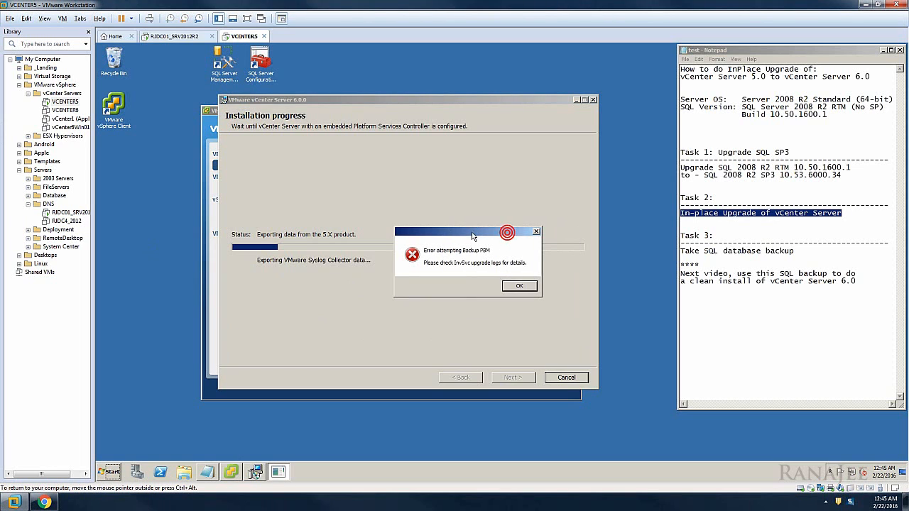
left_click(516, 286)
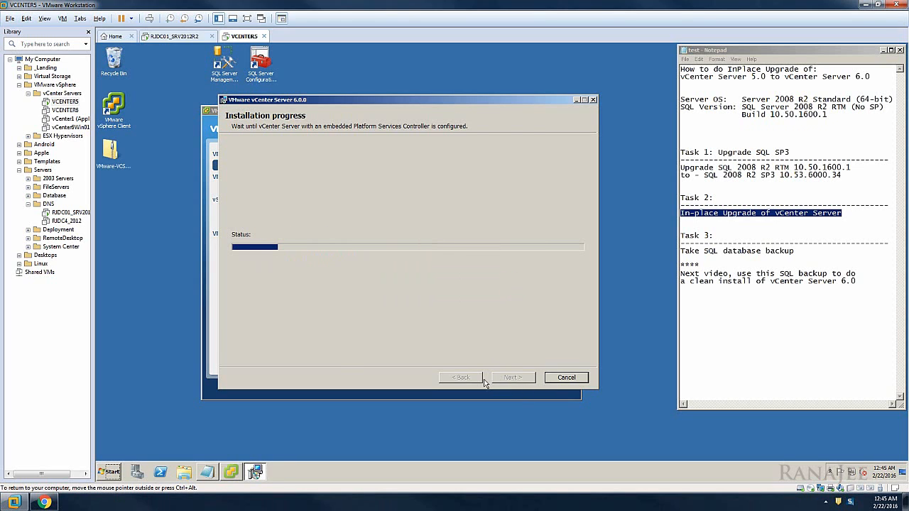
left_click(582, 379)
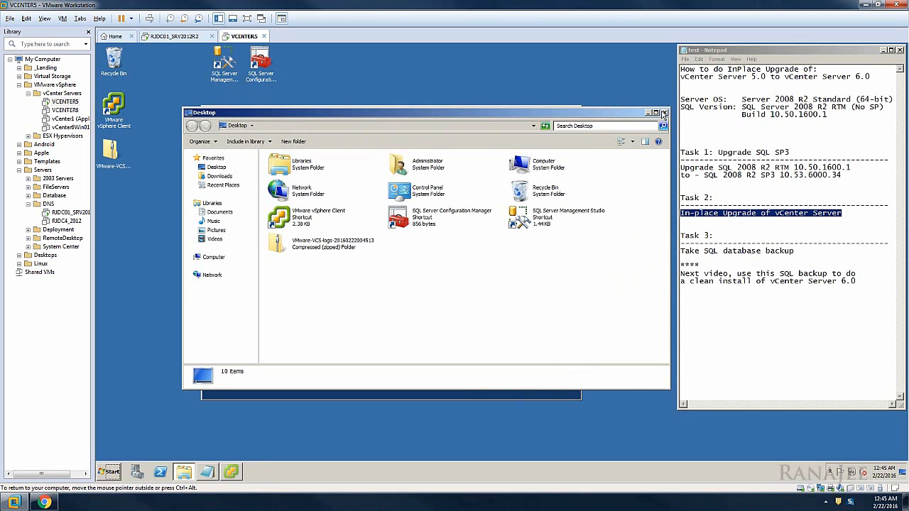
left_click(665, 112)
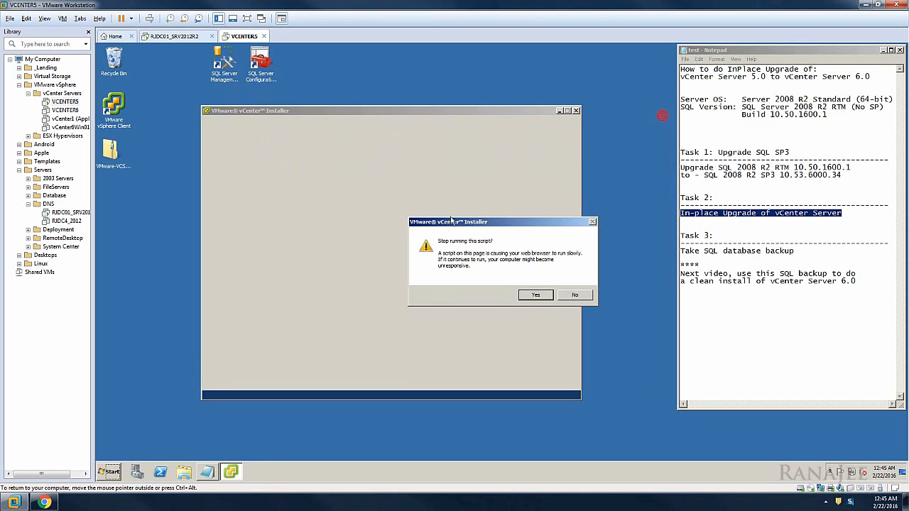
left_click(535, 295)
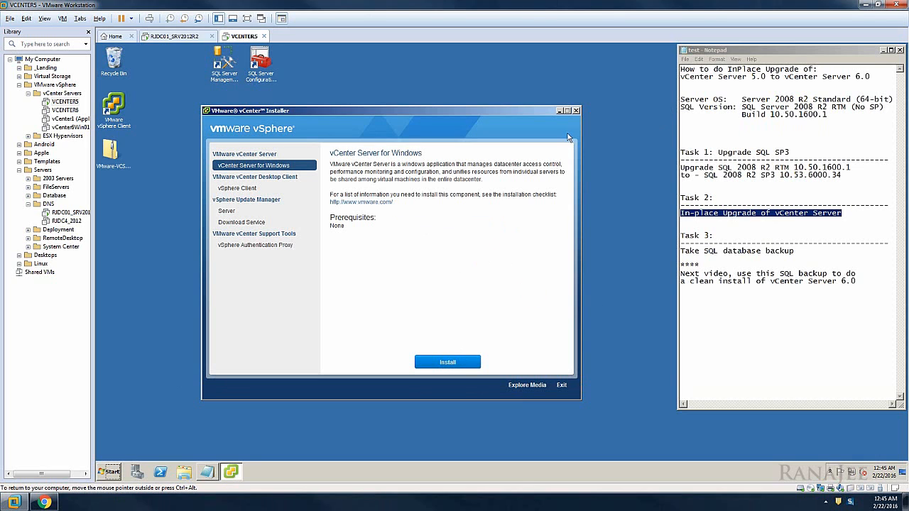
left_click(575, 111)
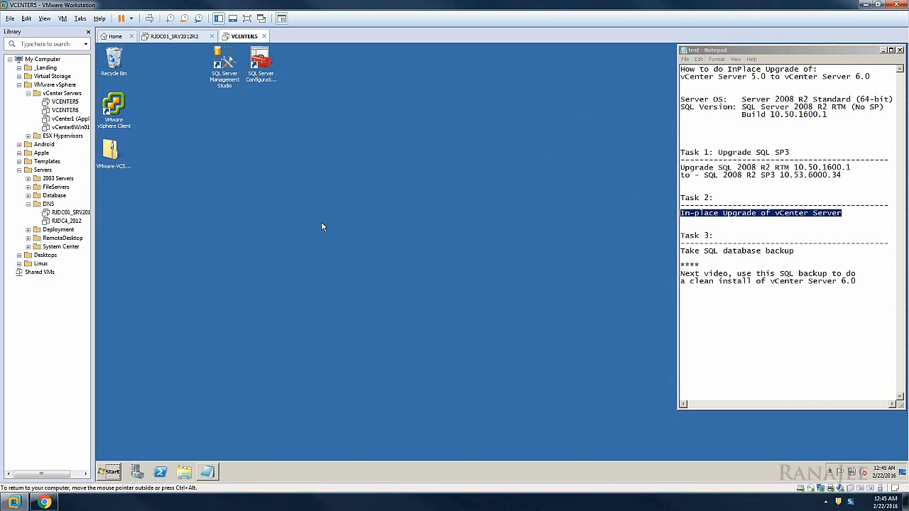
Step: Look through the VMware-VCS-logs archive on the desktop, select the vminst log, and close the archive
double_click(120, 151)
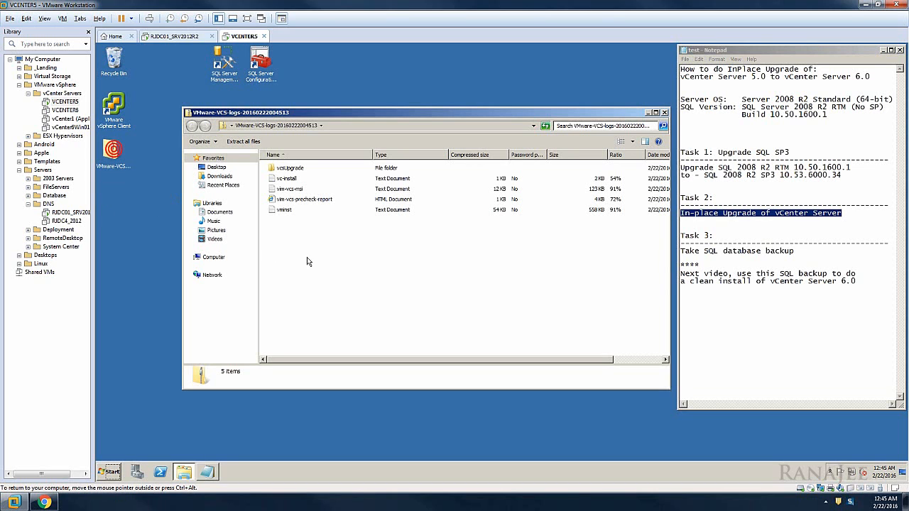
left_click(288, 212)
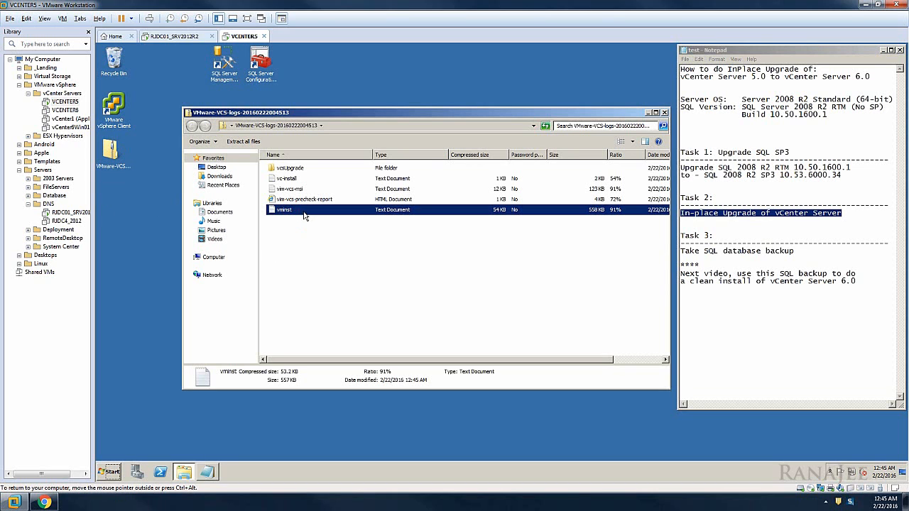
left_click(665, 112)
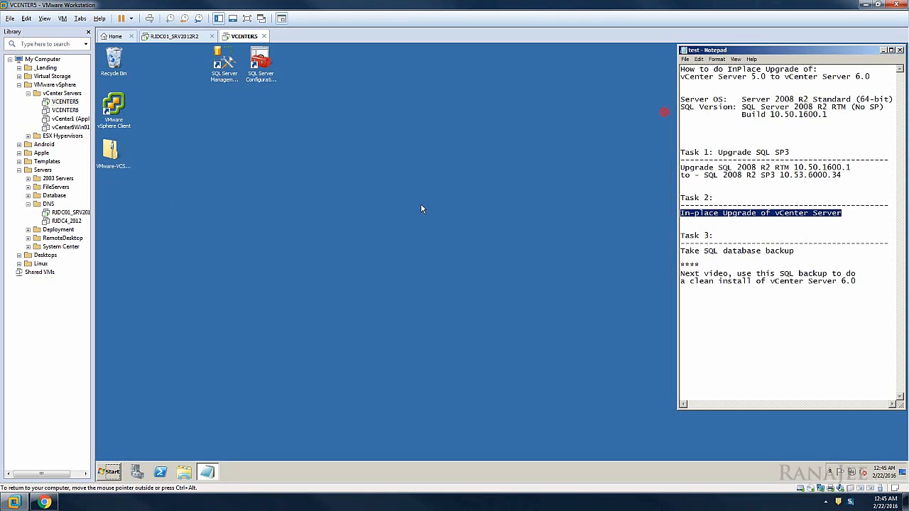
Step: Try to open the Services console by searching for "services"
left_click(111, 471)
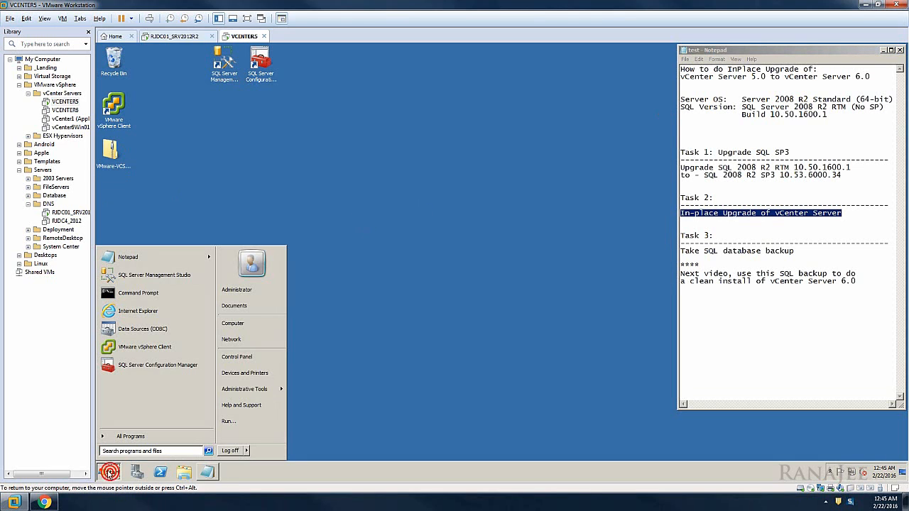
type("services")
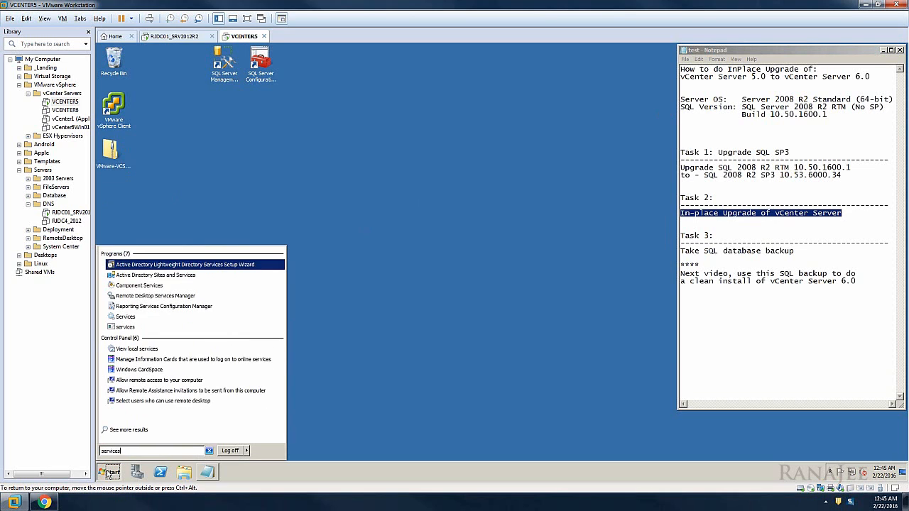
left_click(124, 323)
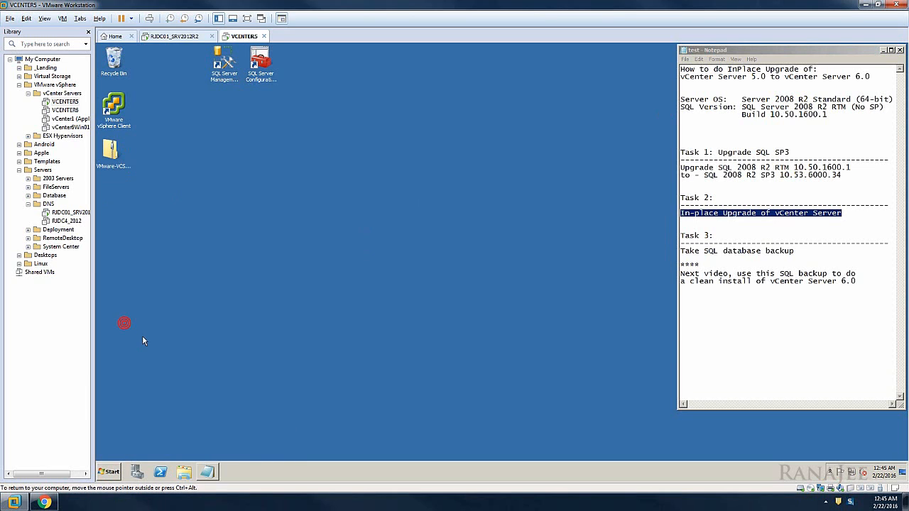
left_click(253, 276)
Step: Open the Services console by running services.msc
left_click(109, 472)
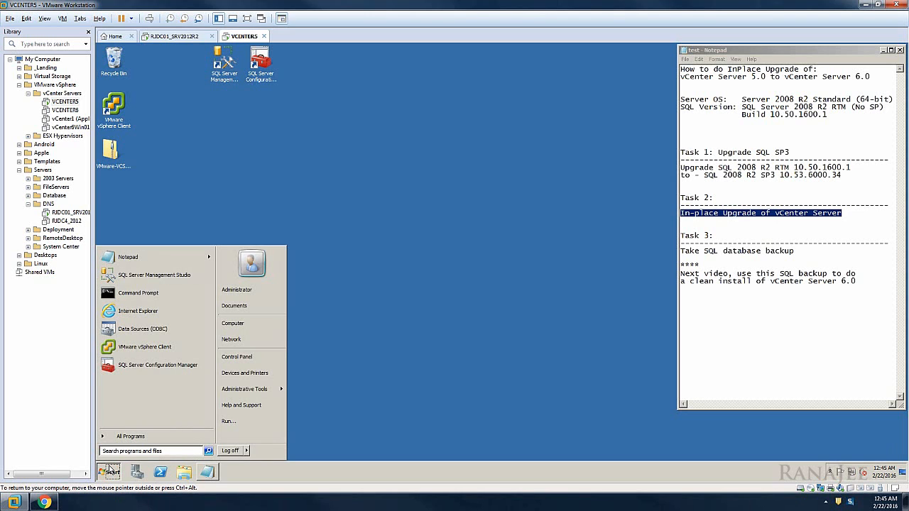
type("ser")
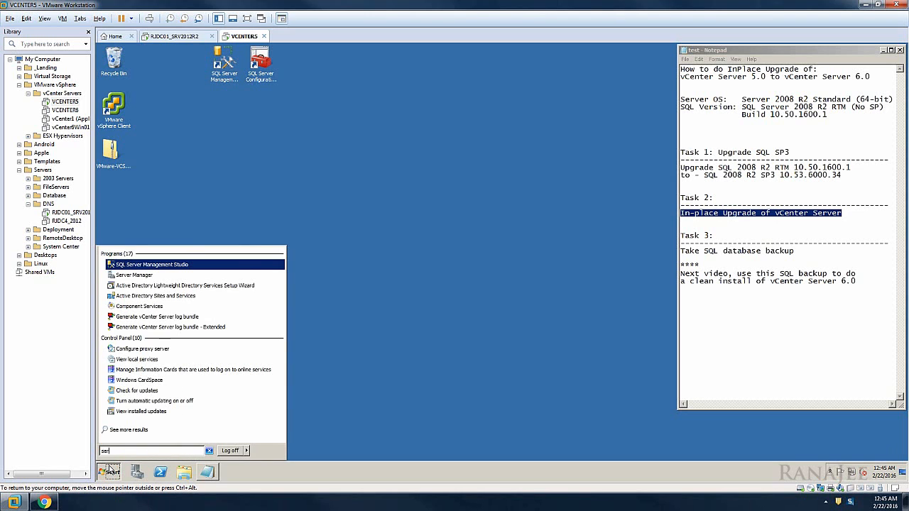
type("vices.ms")
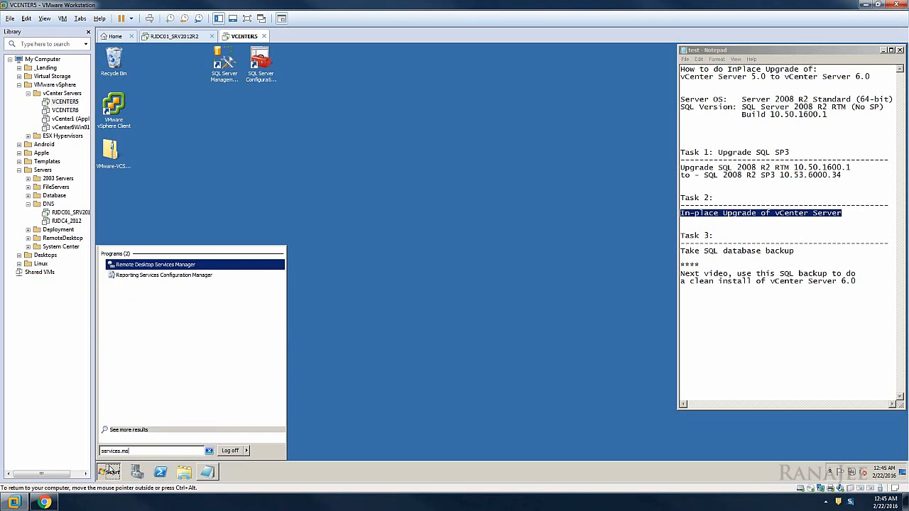
type("c")
key("Return")
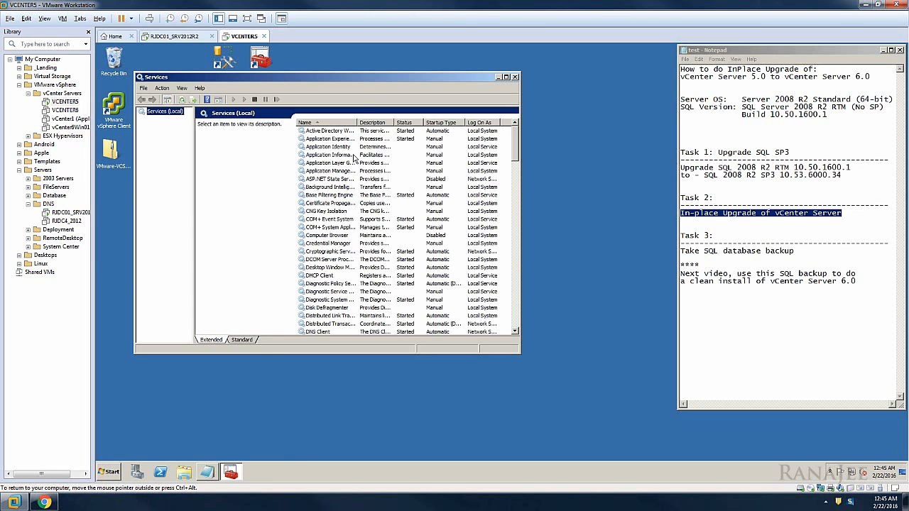
Step: Widen the Name column to fit the service names and select vCenter Inventory Service
double_click(358, 122)
left_click(318, 163)
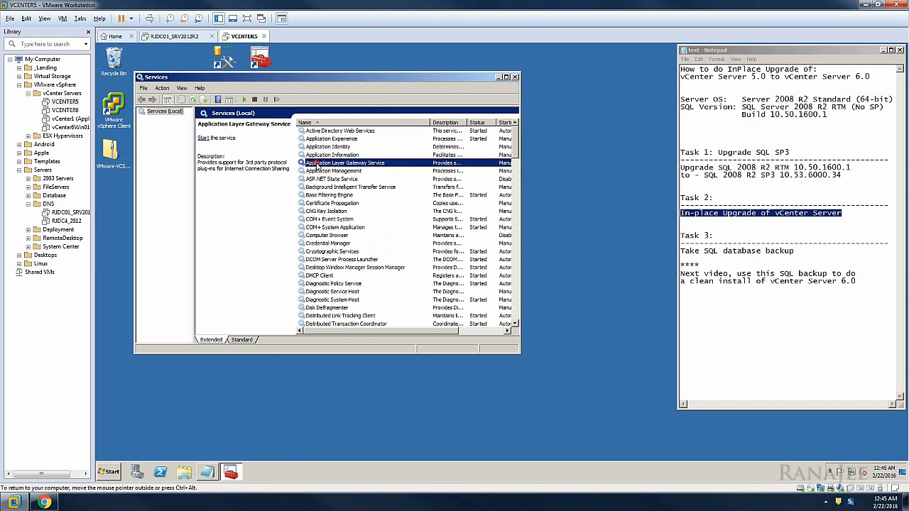
key("v")
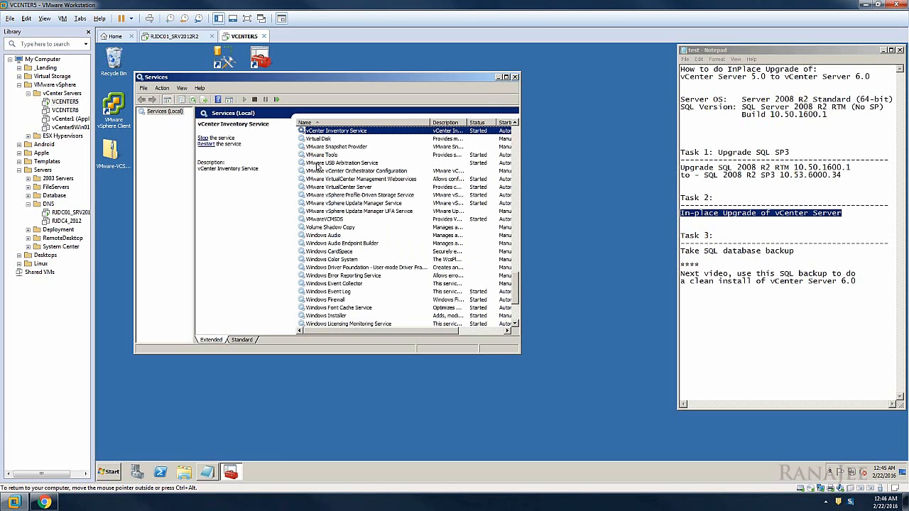
scroll(378, 164, "up", 2)
right_click(375, 179)
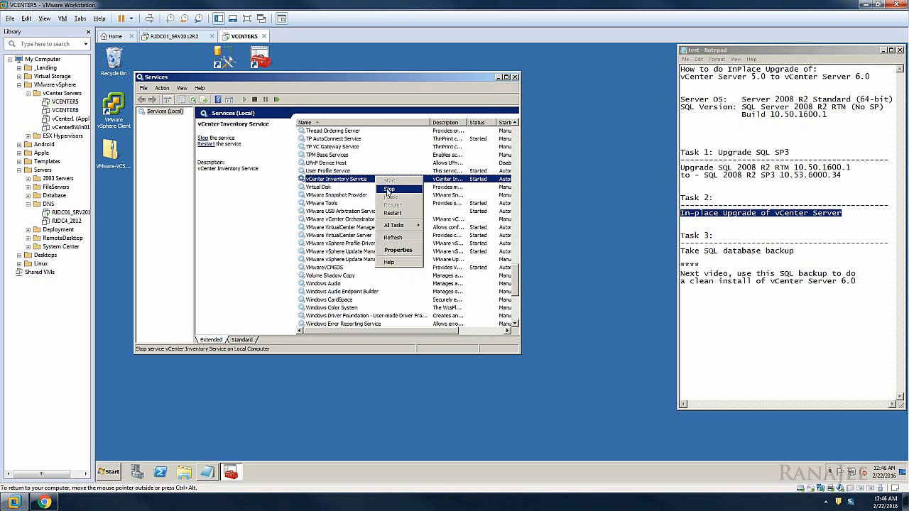
left_click(389, 190)
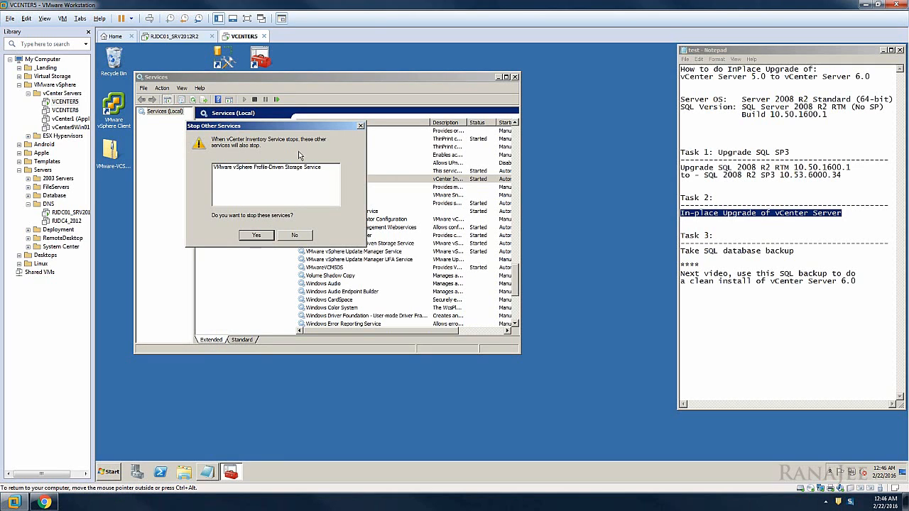
left_click(294, 236)
Step: Stop vCenter Inventory Service together with the dependent VMware vSphere Profile-Driven Storage Service, and move the Services window beside Notepad
left_click(335, 179)
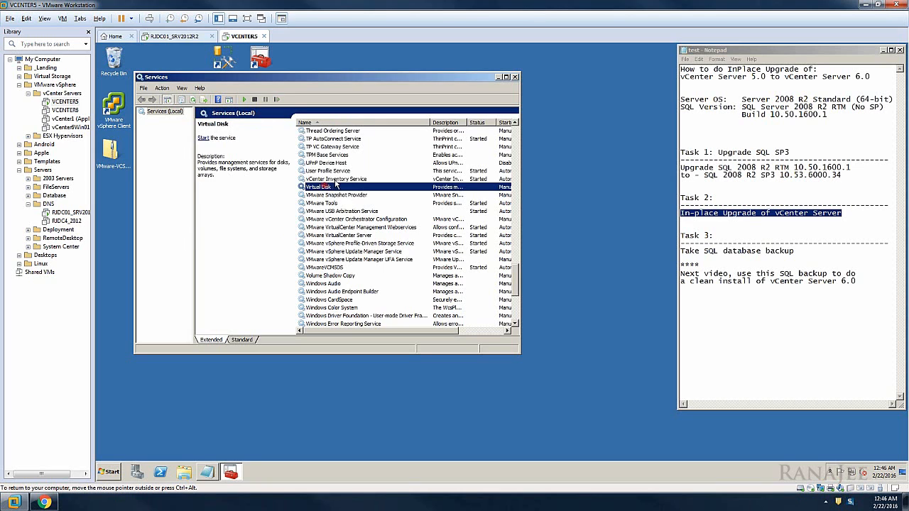
right_click(335, 179)
left_click(378, 191)
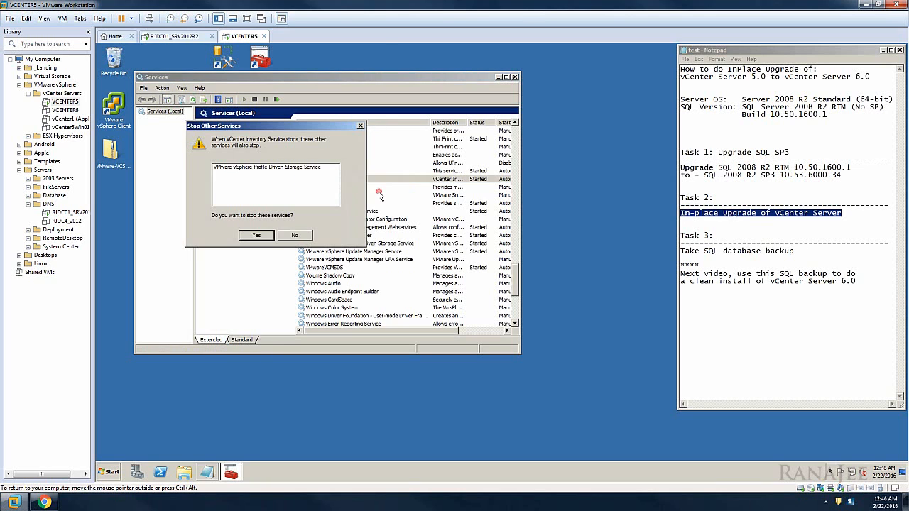
left_click(257, 236)
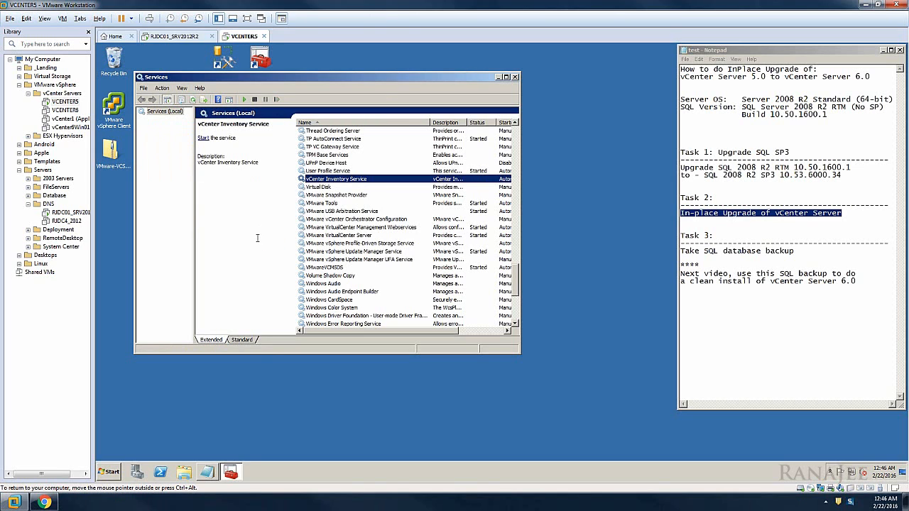
left_click_drag(381, 77, 532, 54)
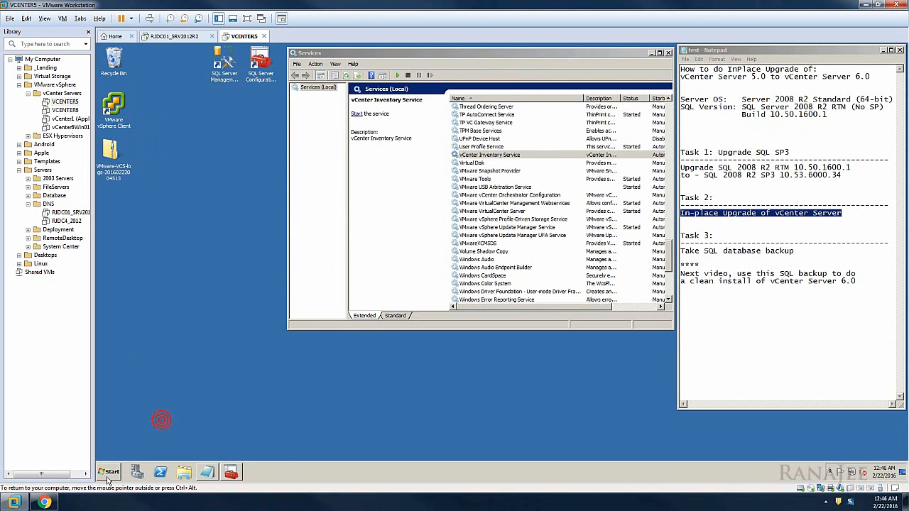
Step: Open a Command Prompt with administrator rights on the vCenter server
left_click(109, 474)
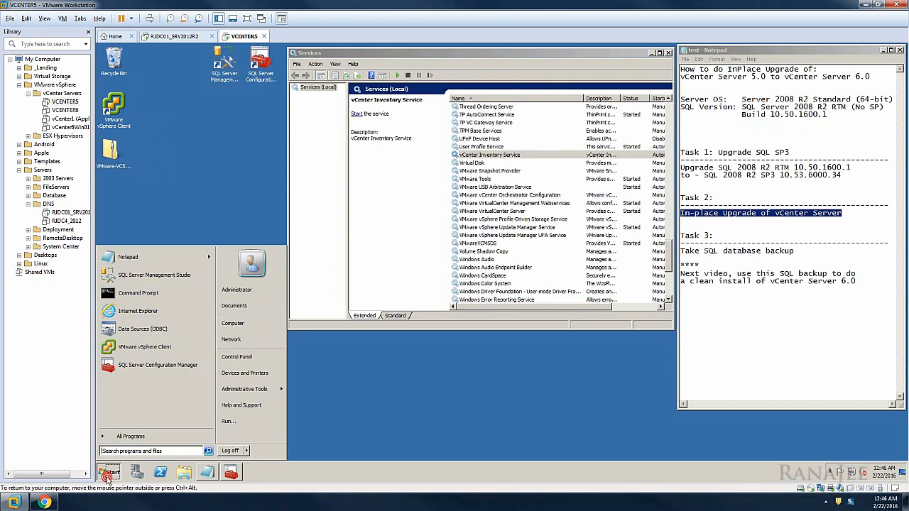
right_click(149, 295)
left_click(170, 307)
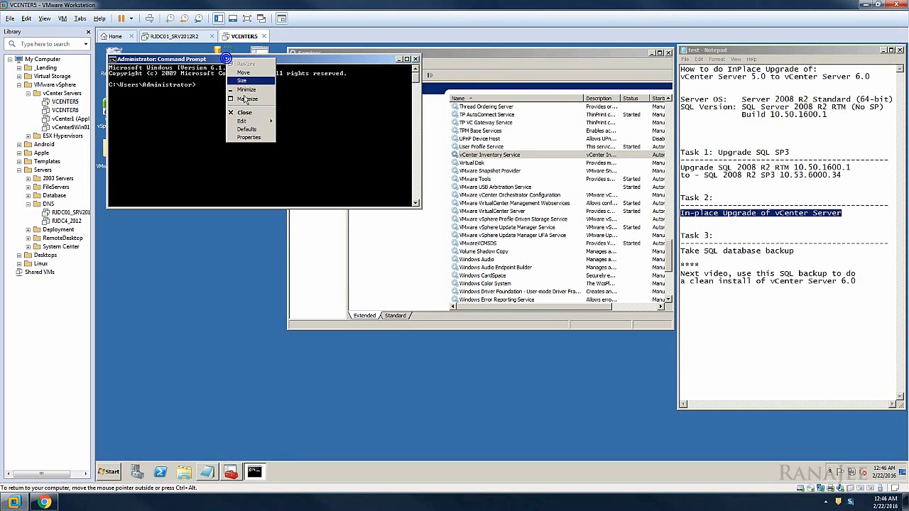
Step: Set the Command Prompt font to Consolas, size 16
left_click(248, 137)
left_click(154, 82)
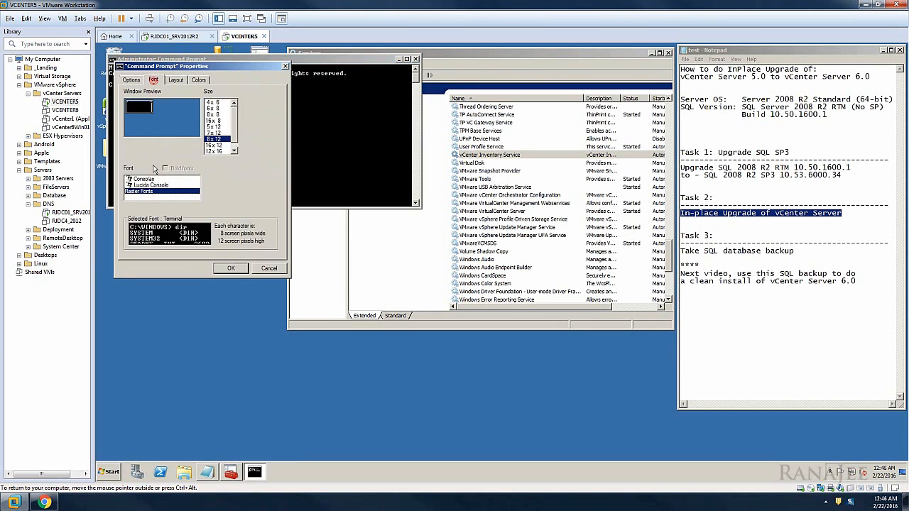
left_click(146, 178)
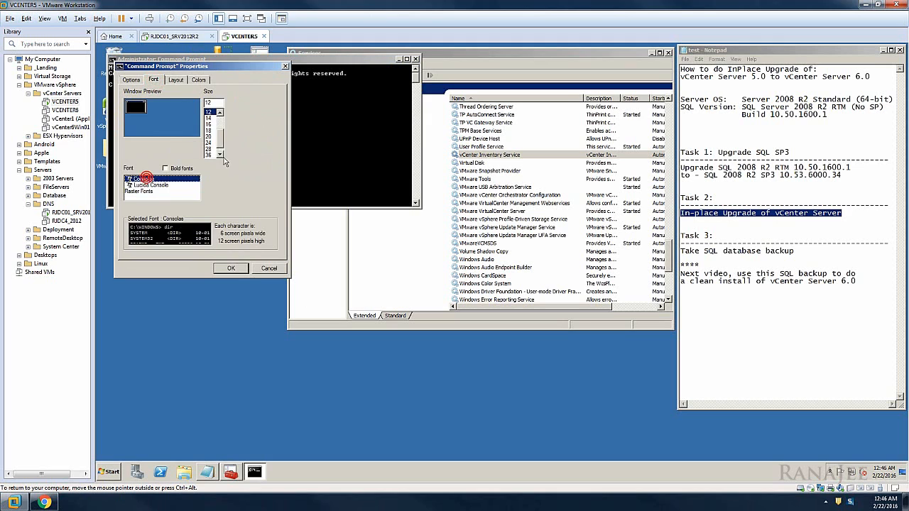
left_click(211, 118)
left_click(212, 124)
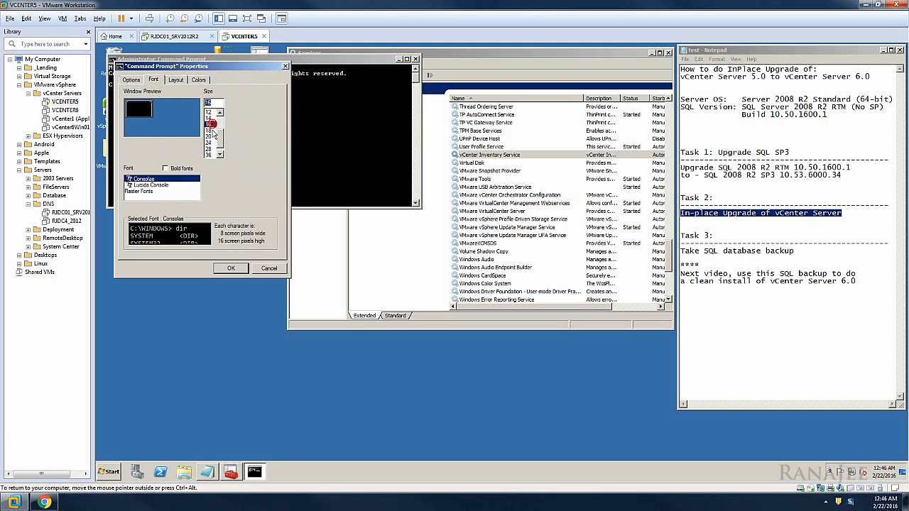
left_click(230, 269)
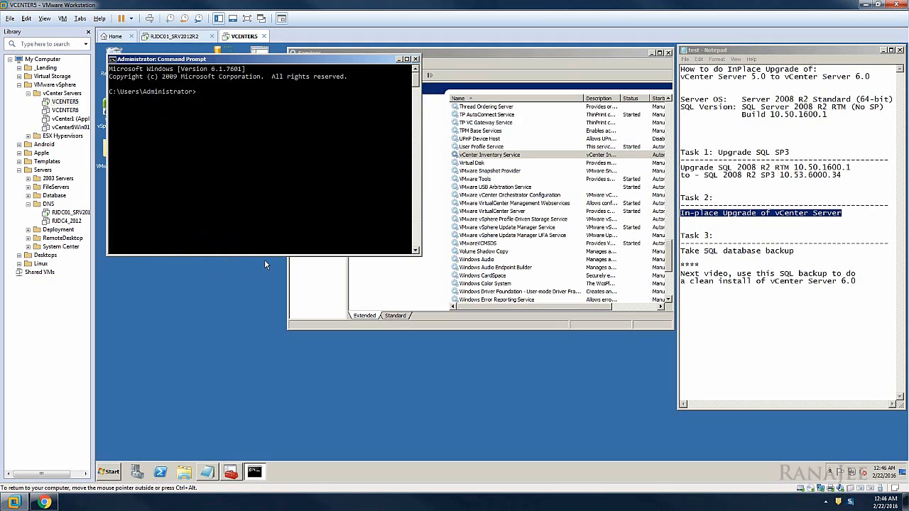
Step: Set the Command Prompt window size to a width of 120 and a height of 40
right_click(224, 63)
left_click(243, 142)
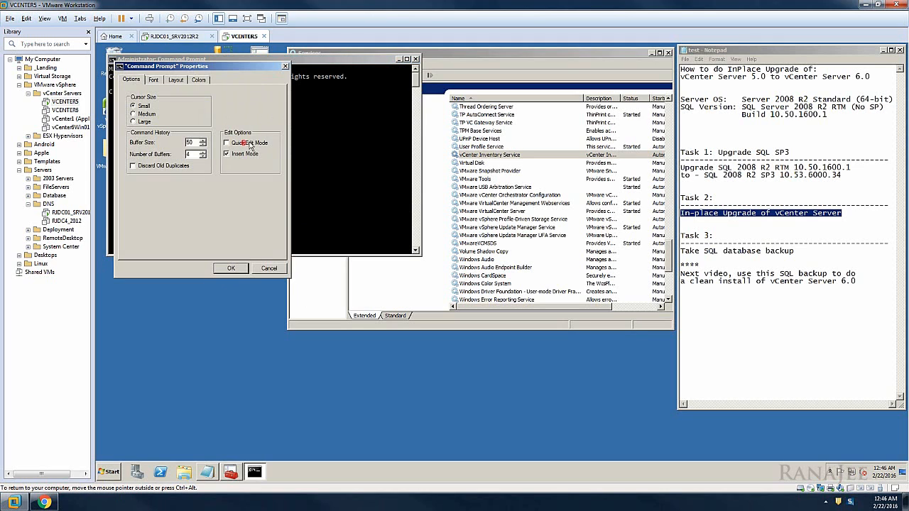
left_click(176, 79)
double_click(260, 141)
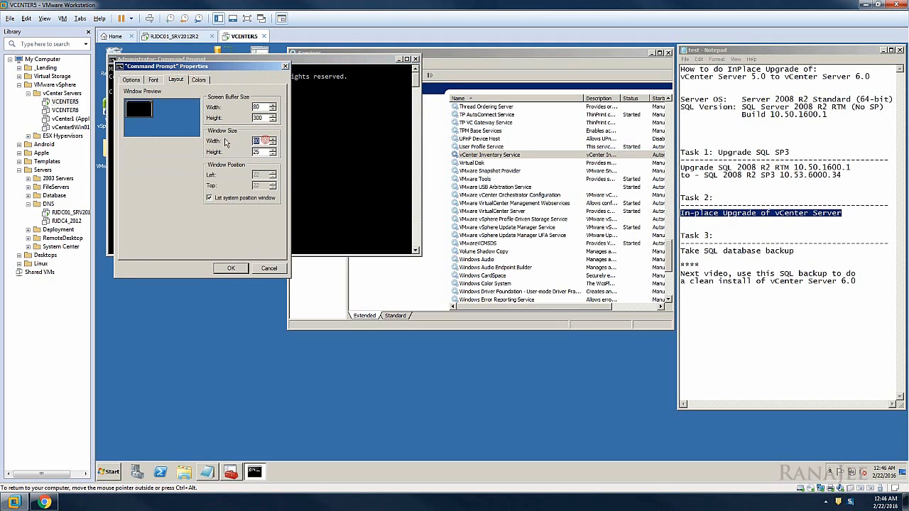
type("120")
key("Tab")
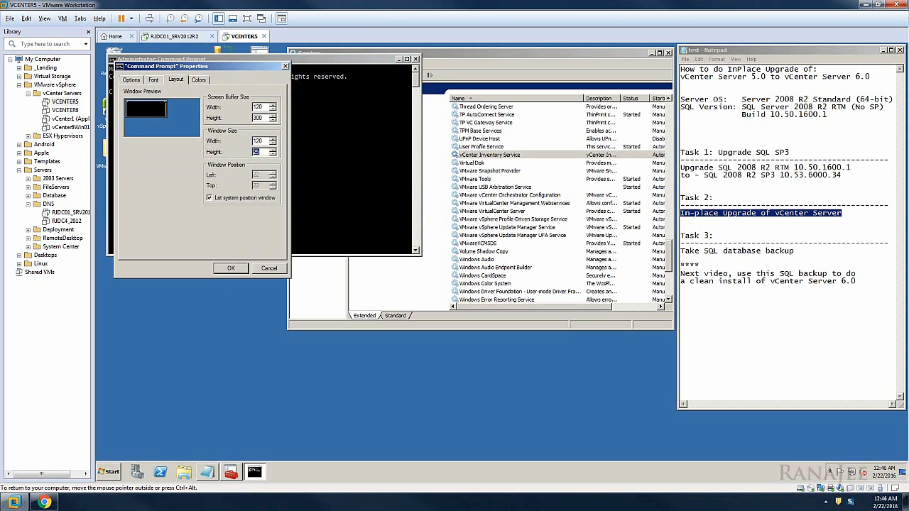
type("40")
key("Return")
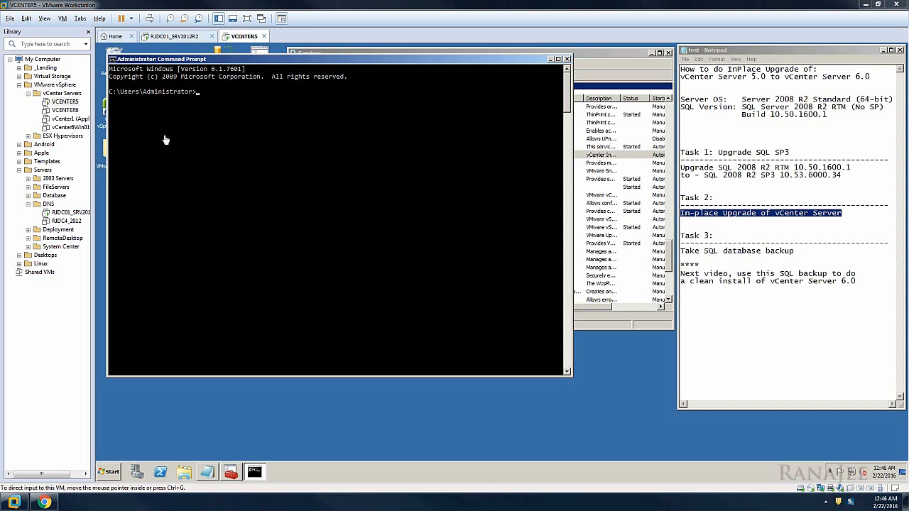
left_click(186, 116)
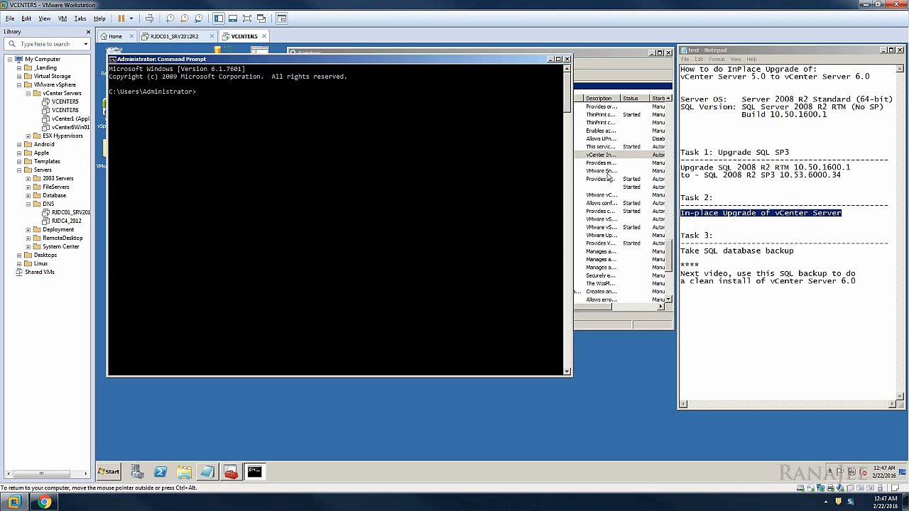
Step: Browse in Windows Explorer to C:\Program Files\VMware\Infrastructure\Inventory Service\data
left_click(185, 472)
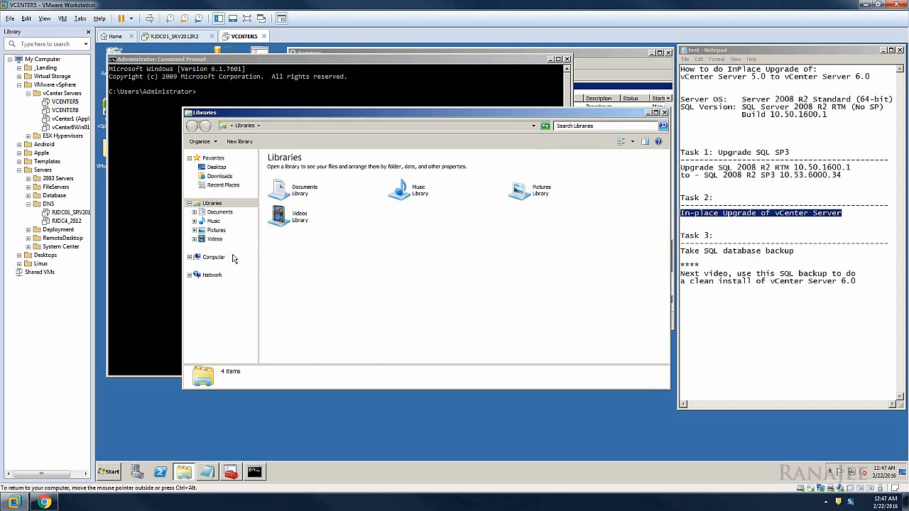
left_click(219, 258)
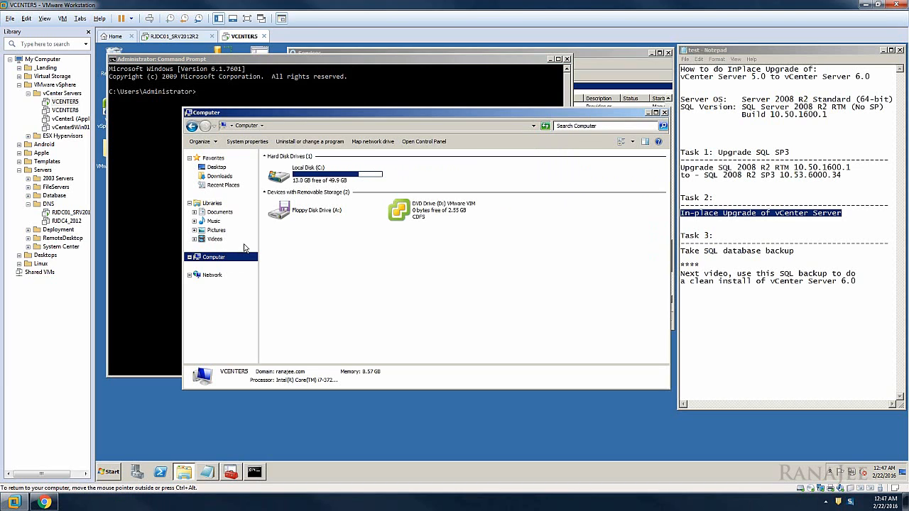
double_click(336, 183)
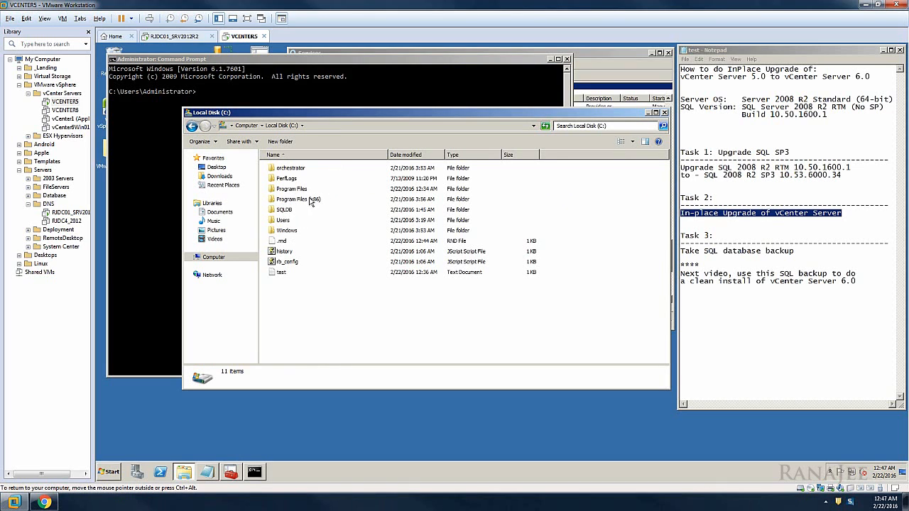
double_click(304, 189)
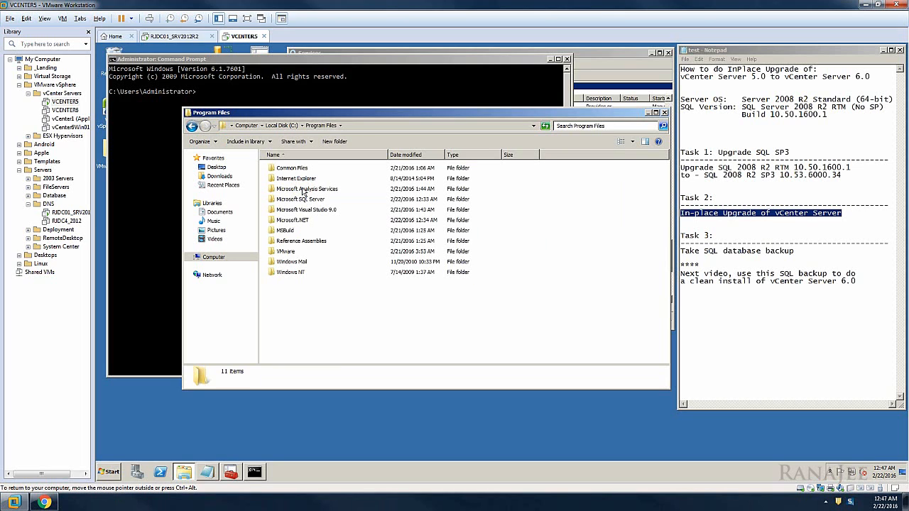
double_click(293, 252)
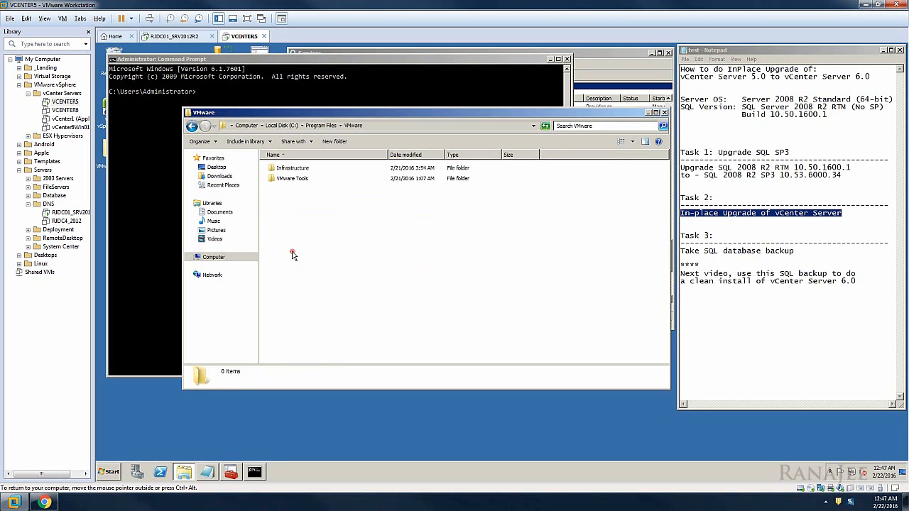
double_click(306, 171)
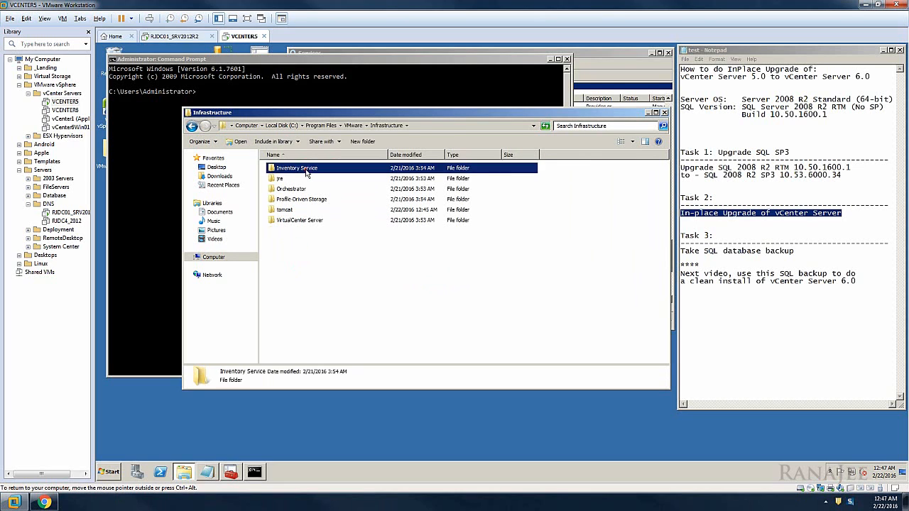
double_click(306, 171)
double_click(282, 189)
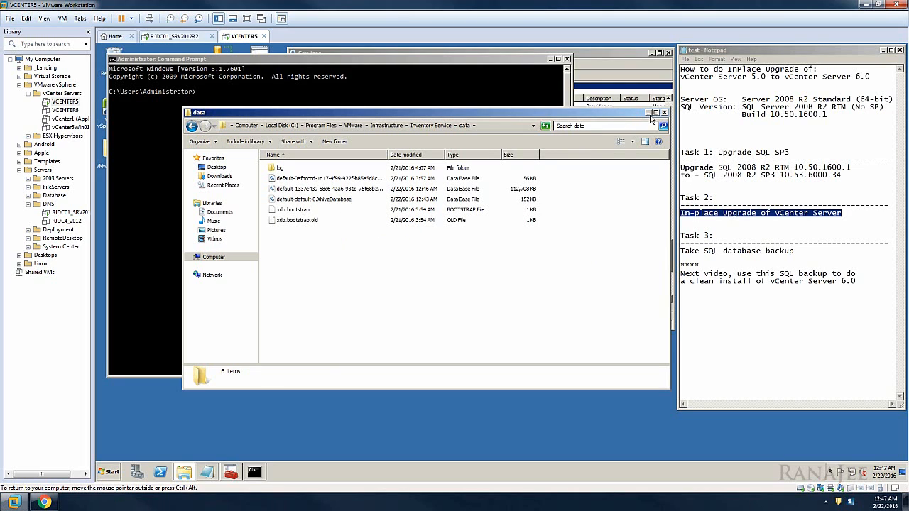
Step: Move the folder window aside and paste the command extracting the "<server" line from xdb.bootstrap into datahash1234321.txt at the command prompt
left_click_drag(520, 111, 714, 176)
left_click(223, 114)
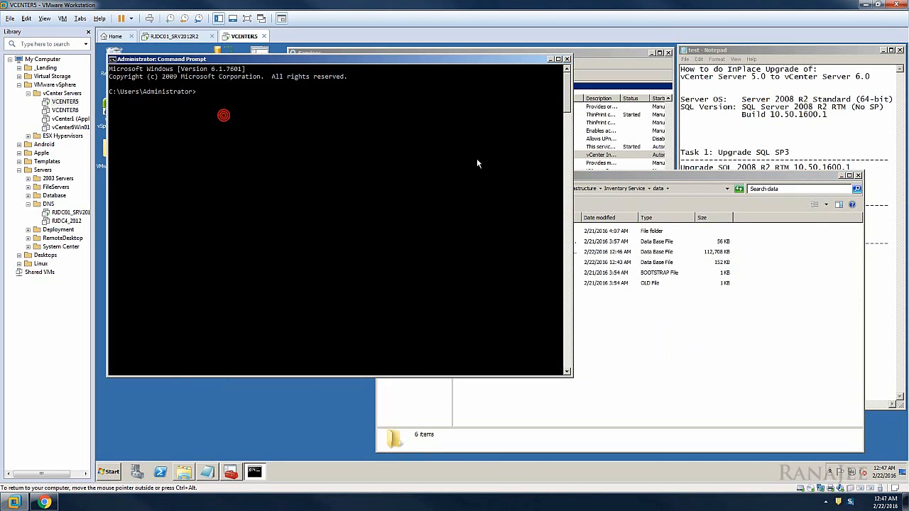
left_click(633, 204)
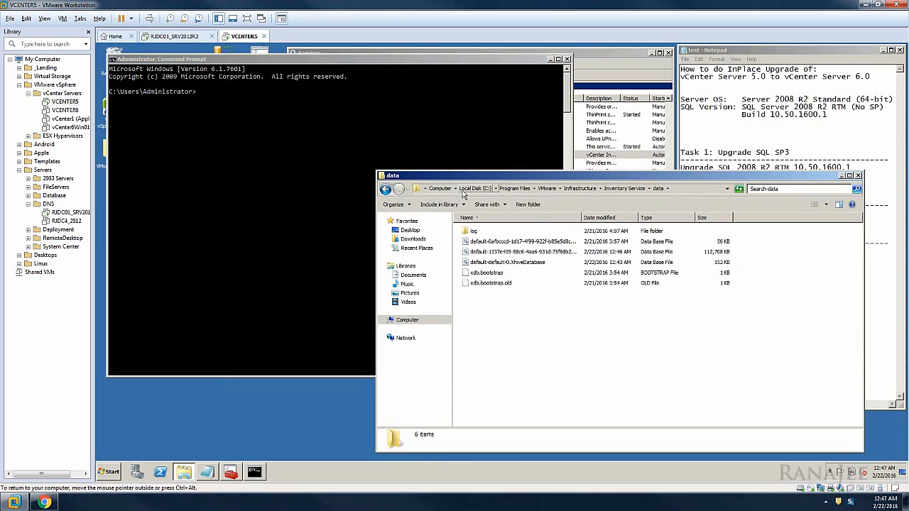
left_click(198, 92)
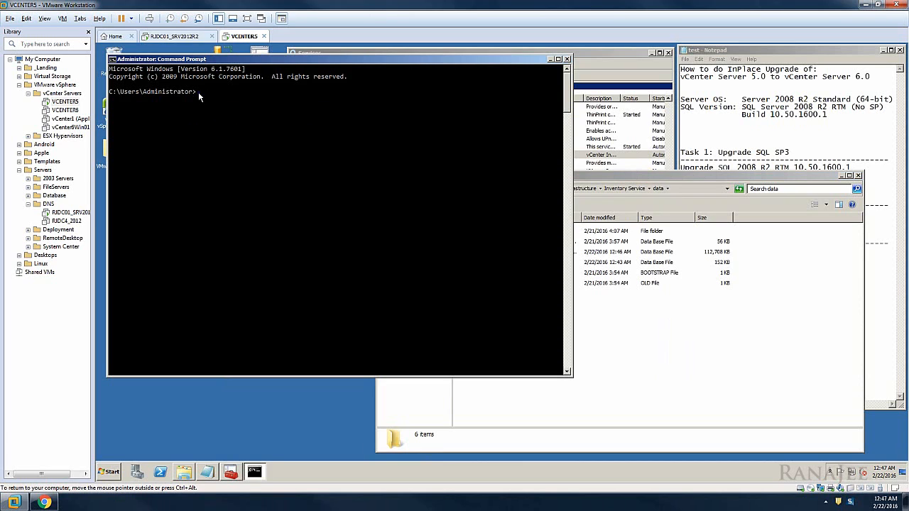
right_click(198, 92)
left_click(218, 114)
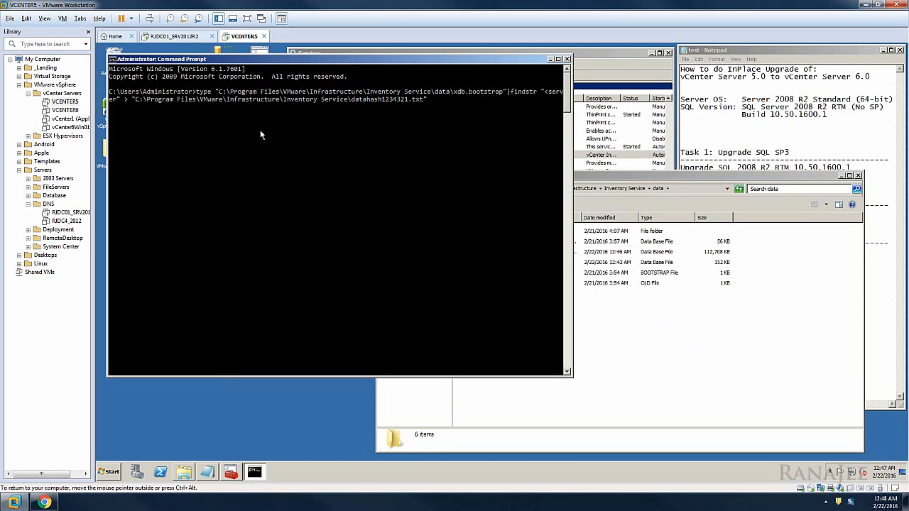
Step: Go back to the Inventory Service folder and run the pasted command that writes datahash1234321.txt
left_click(650, 176)
left_click(459, 104)
left_click(631, 177)
left_click(385, 188)
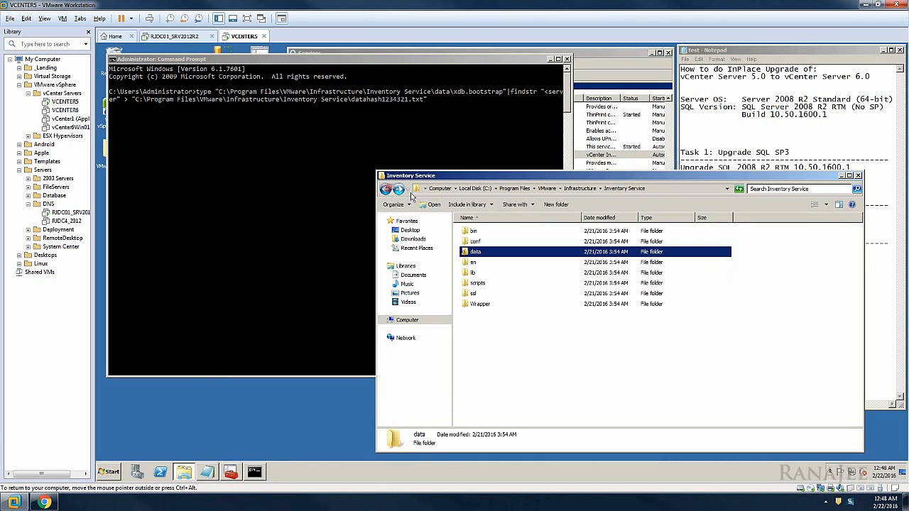
left_click(462, 136)
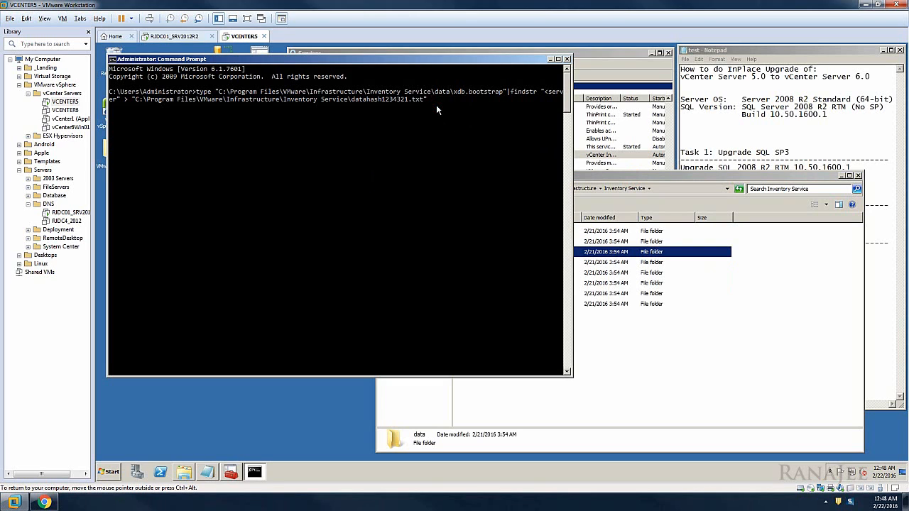
key("Return")
Step: Open datahash1234321.txt from the Inventory Service folder and reduce the Notepad font size
left_click(615, 177)
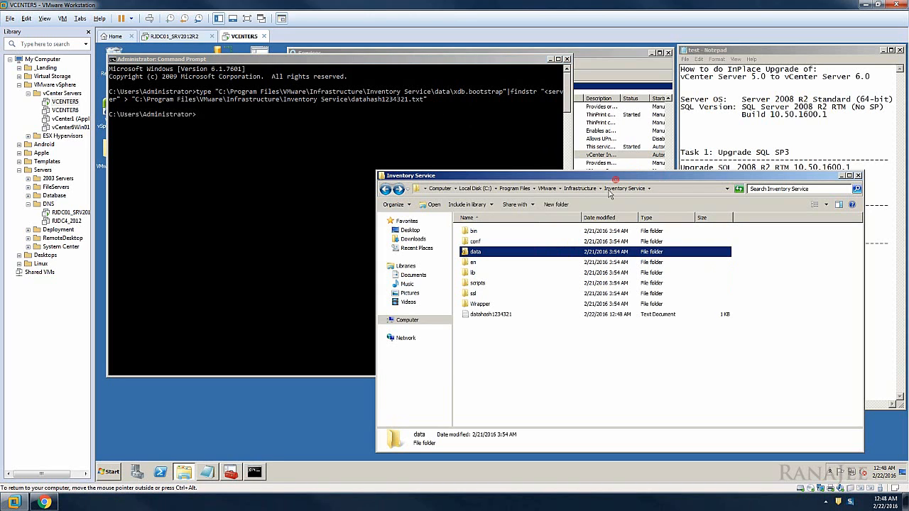
double_click(492, 315)
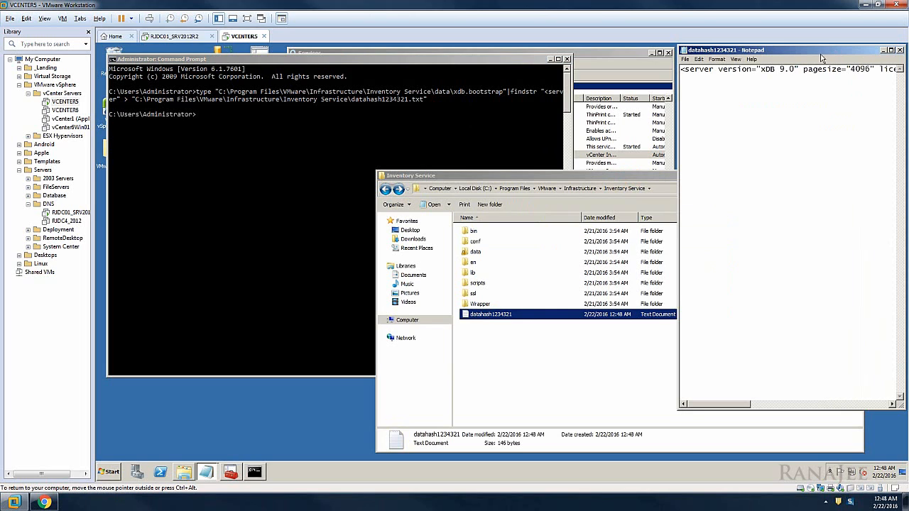
left_click(716, 59)
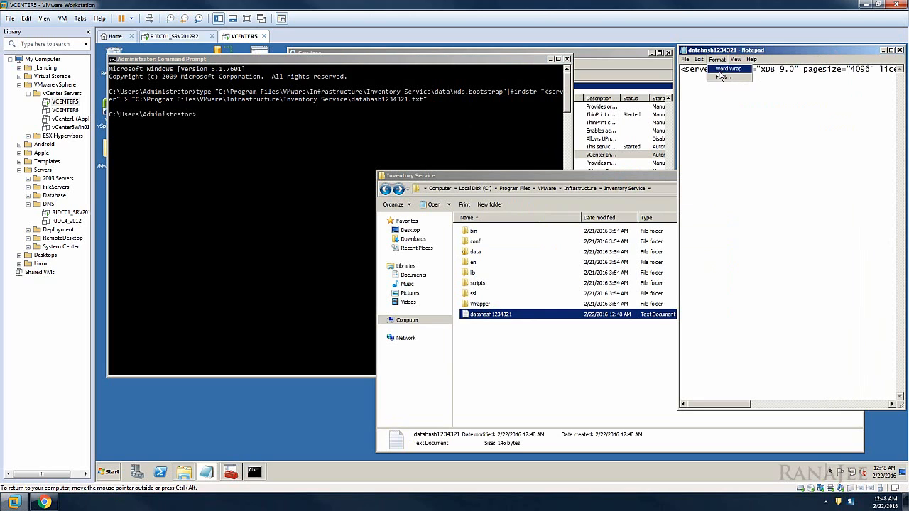
left_click(720, 76)
left_click(881, 150)
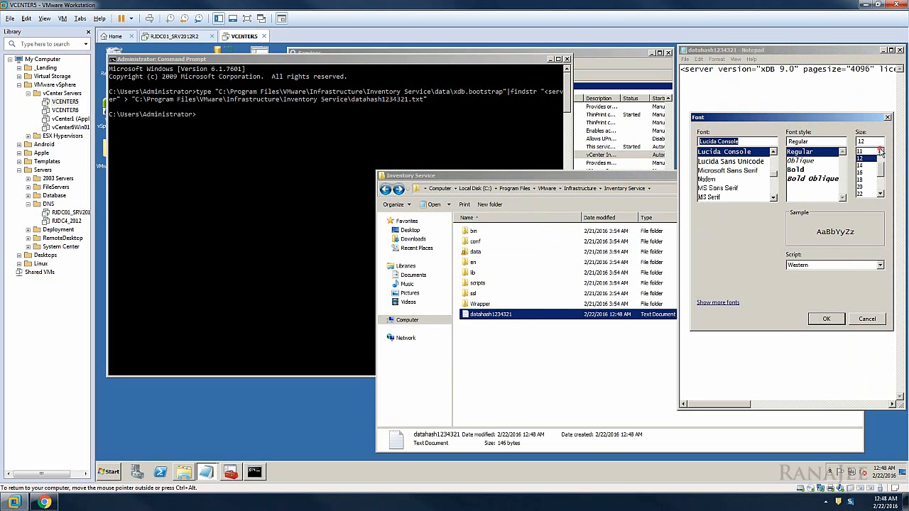
left_click(861, 152)
left_click(827, 318)
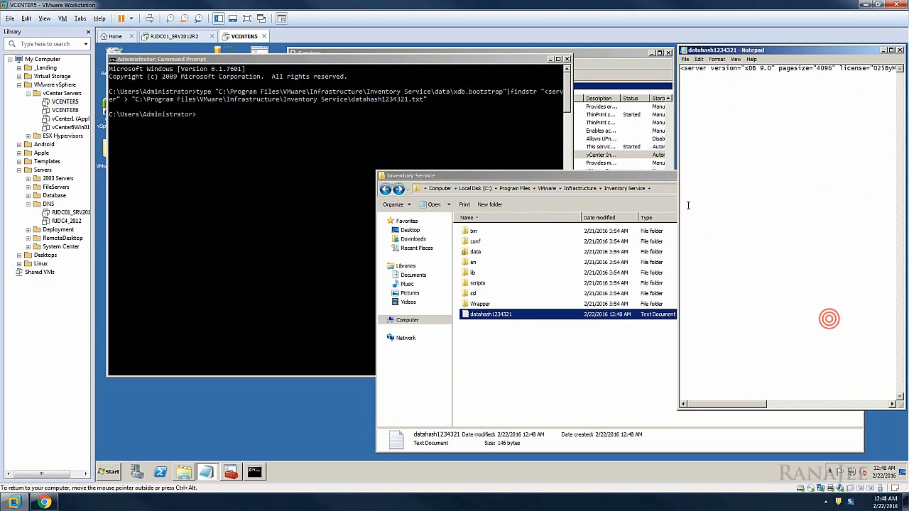
Step: Move the datahash1234321 text file window clear of the other Notepad, close it and deselect the file
left_click_drag(795, 50, 715, 74)
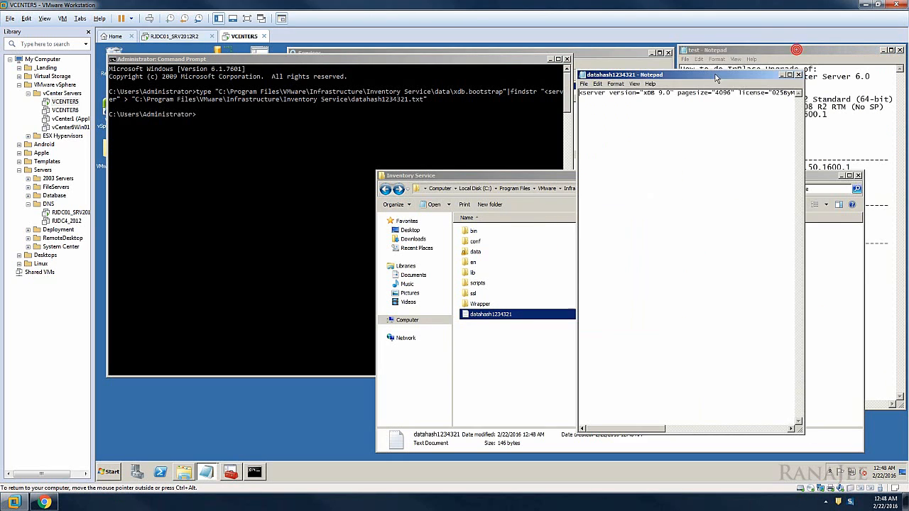
left_click(798, 75)
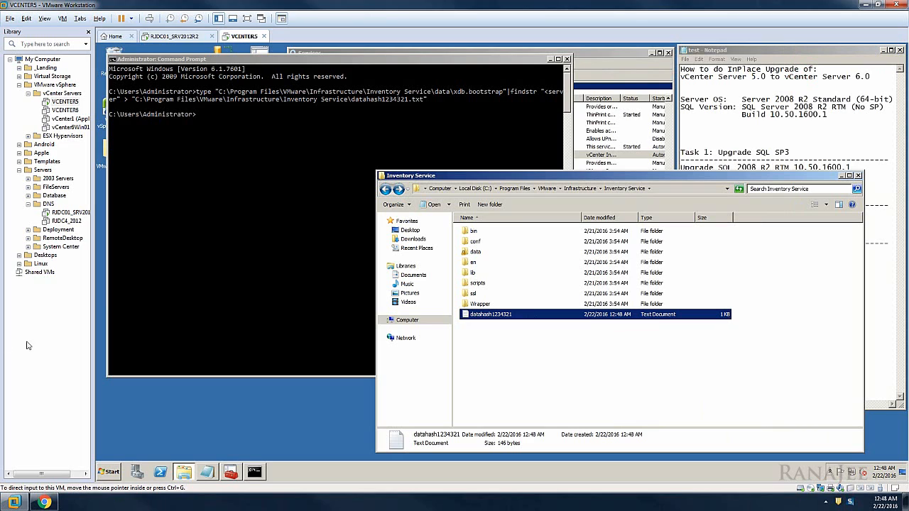
left_click(502, 353)
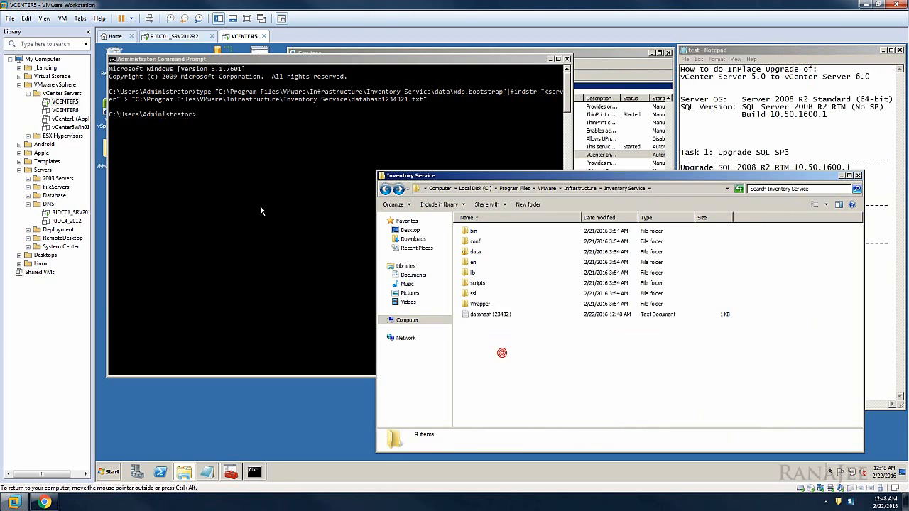
Step: Rename the data folder in the Inventory Service directory to data.old
left_click(260, 207)
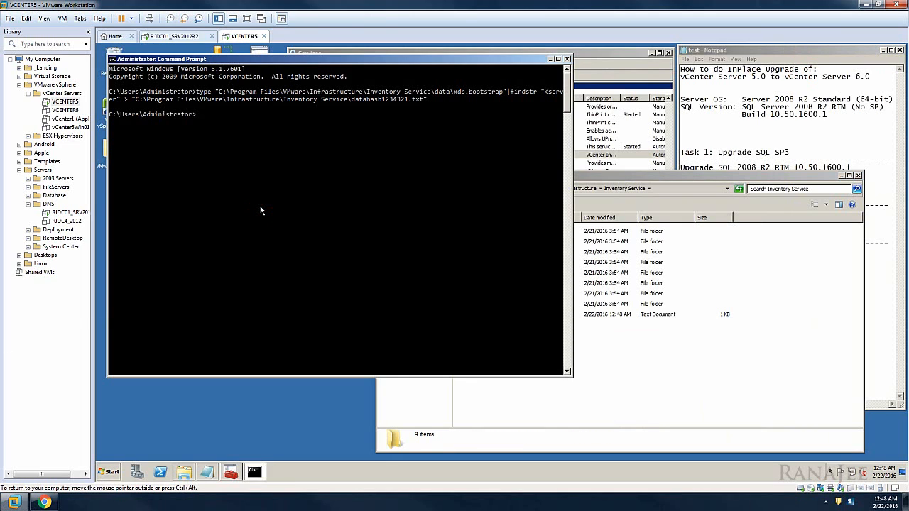
key("Return")
left_click(617, 357)
right_click(474, 252)
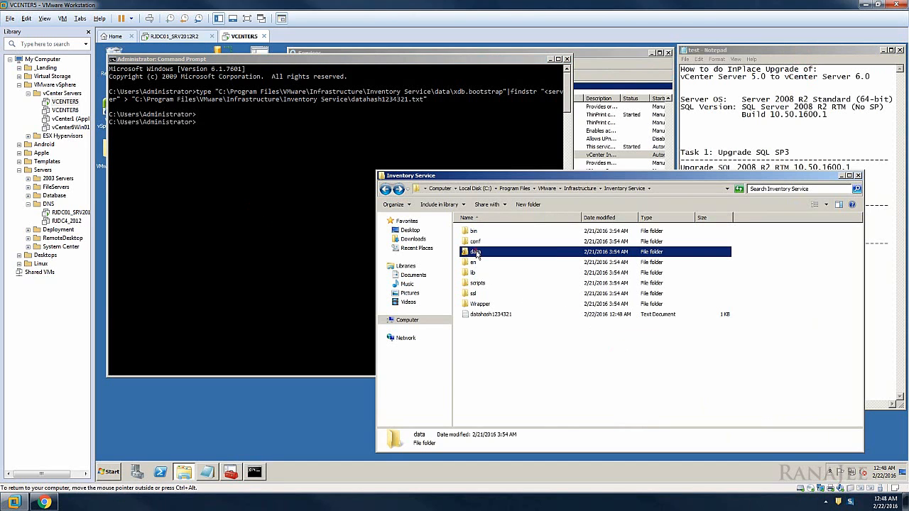
left_click(495, 353)
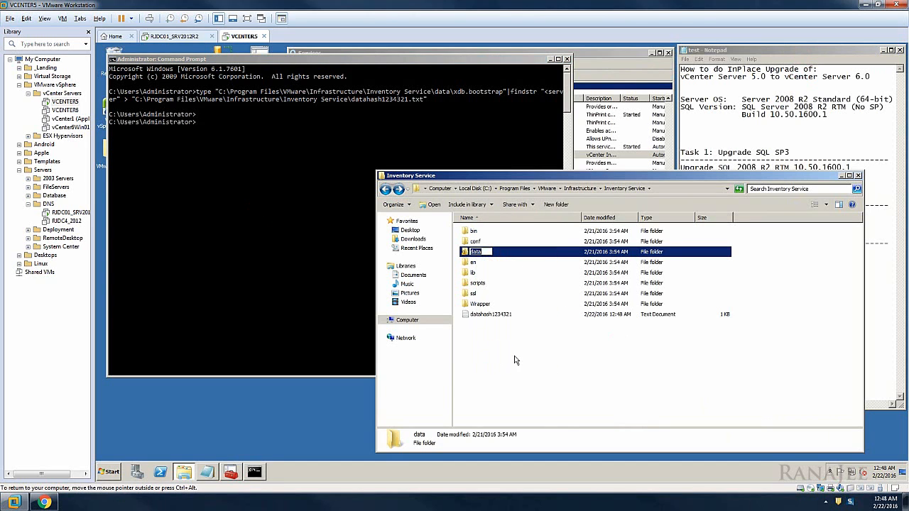
type(".old")
key("Return")
left_click(516, 360)
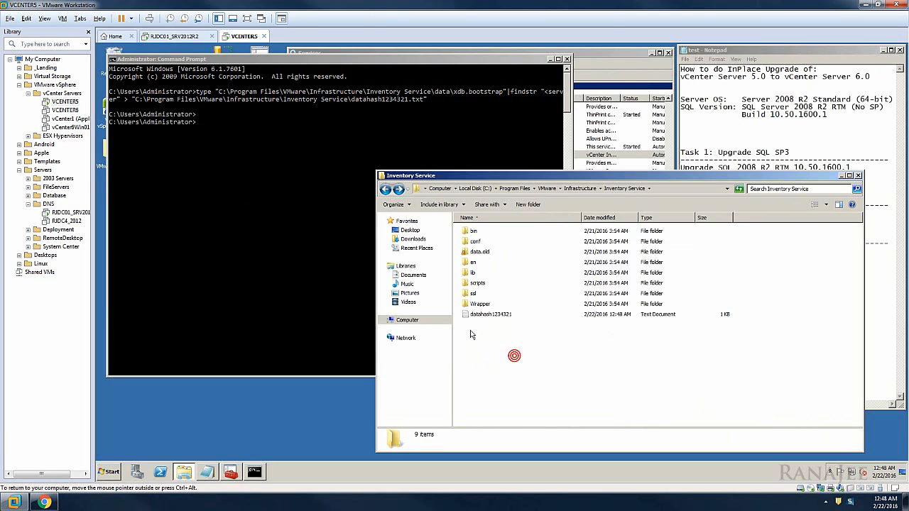
Step: Change the command prompt's directory to C:\Program Files\VMware\Infrastructure\Inventory Service\scripts with the pasted cd command
left_click(313, 254)
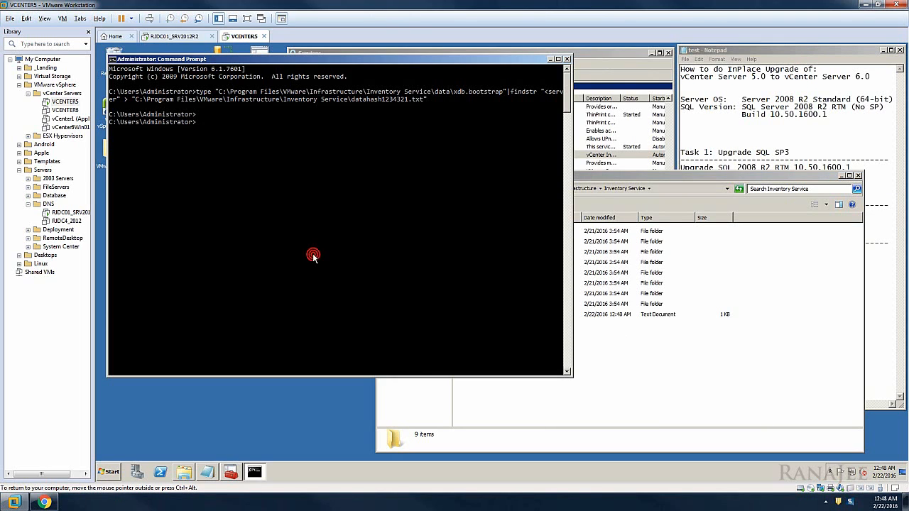
left_click(644, 345)
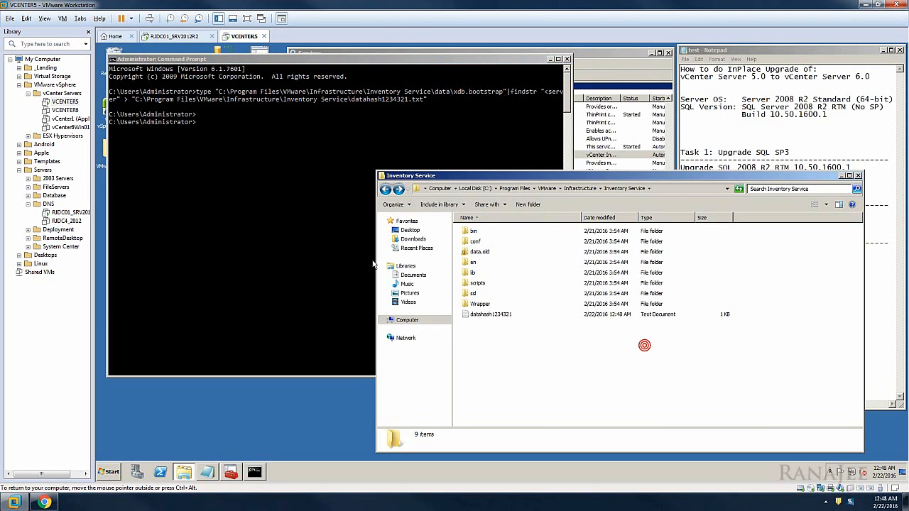
left_click(357, 190)
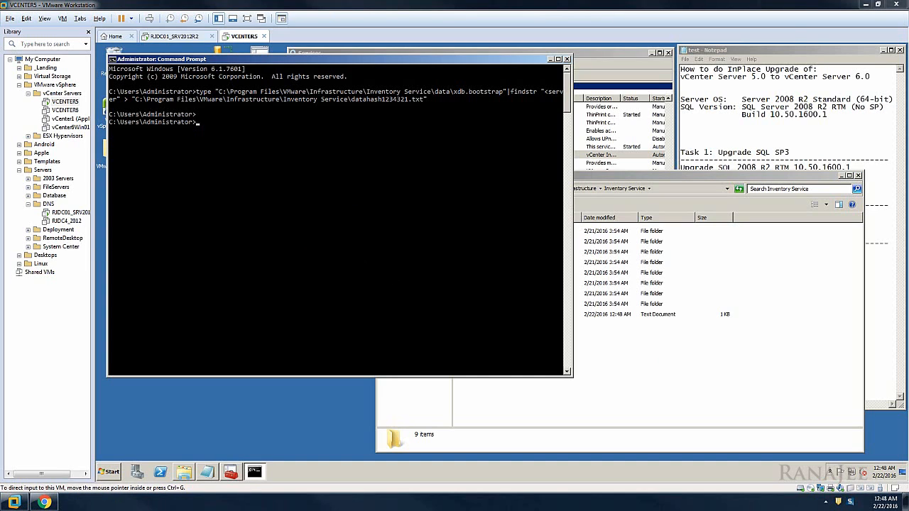
left_click(214, 145)
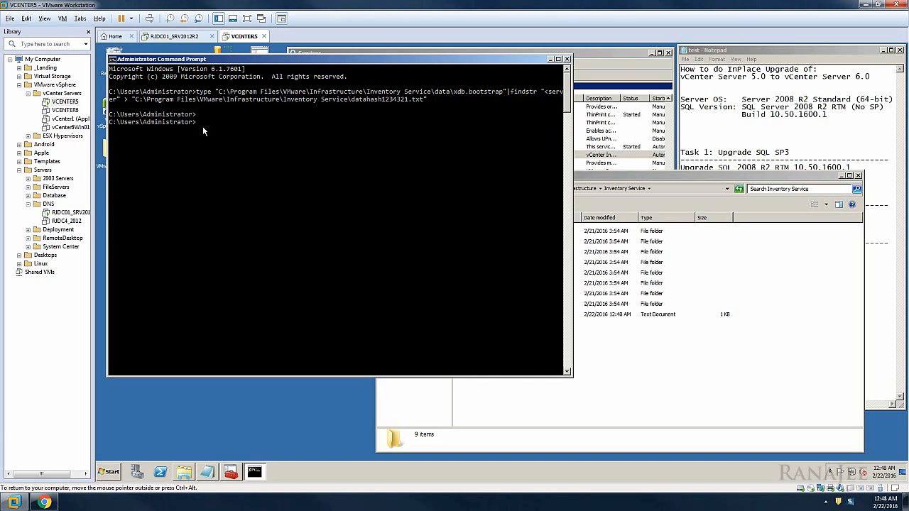
right_click(203, 126)
left_click(218, 145)
key("Return")
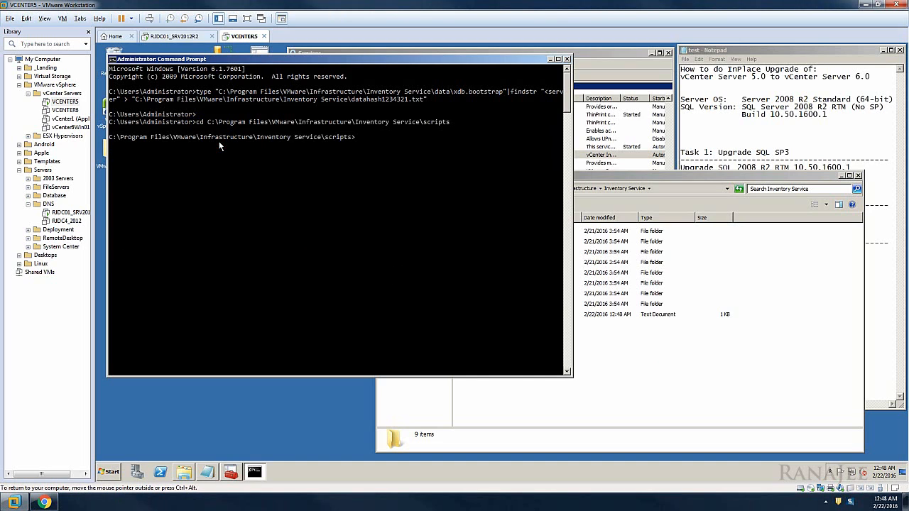
key("Return")
key("Return")
Step: List the batch files in the scripts directory at the command prompt with dir *.bat
left_click(697, 377)
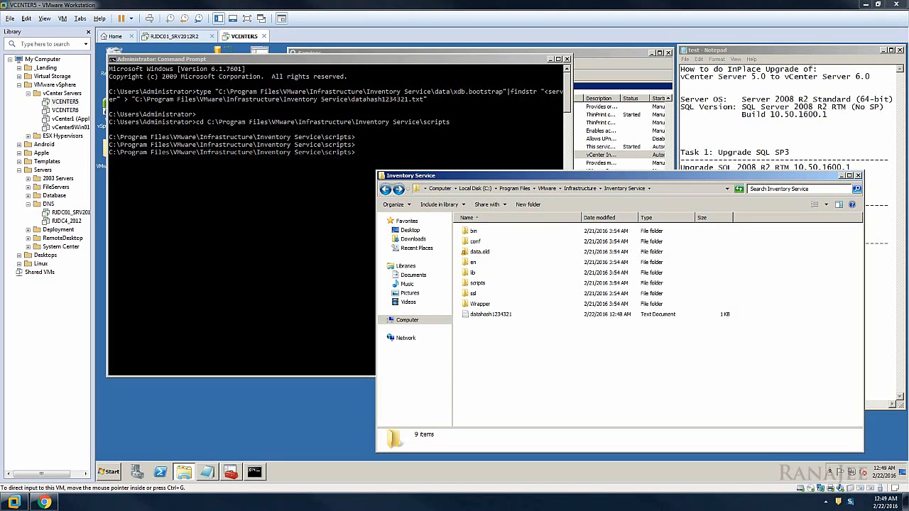
left_click(349, 168)
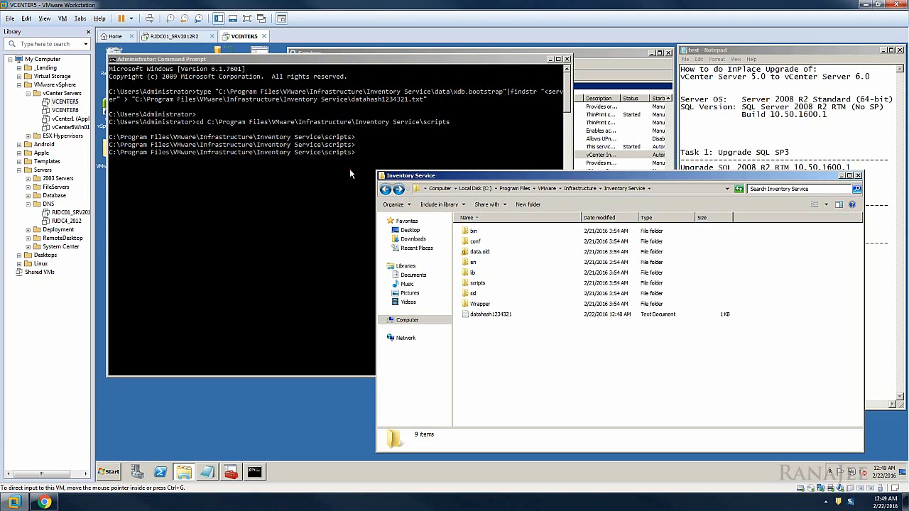
left_click(365, 190)
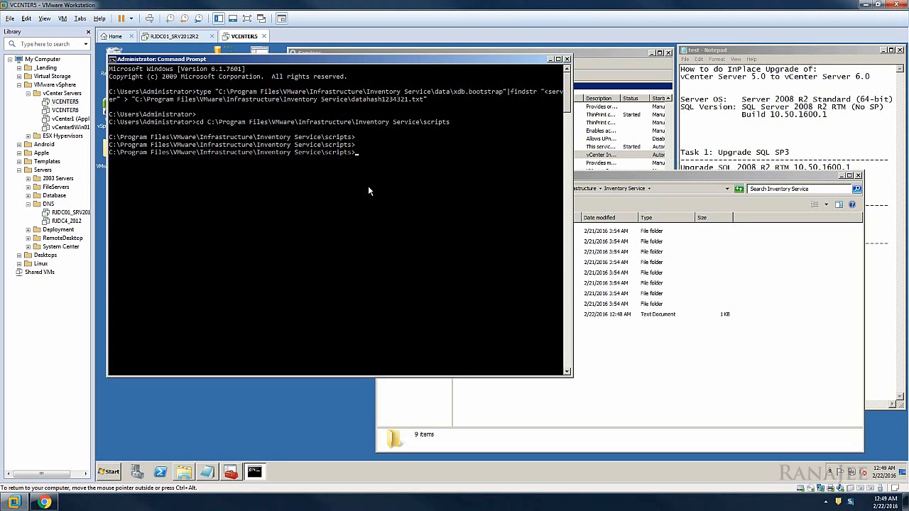
type("dir *.bat")
key("Return")
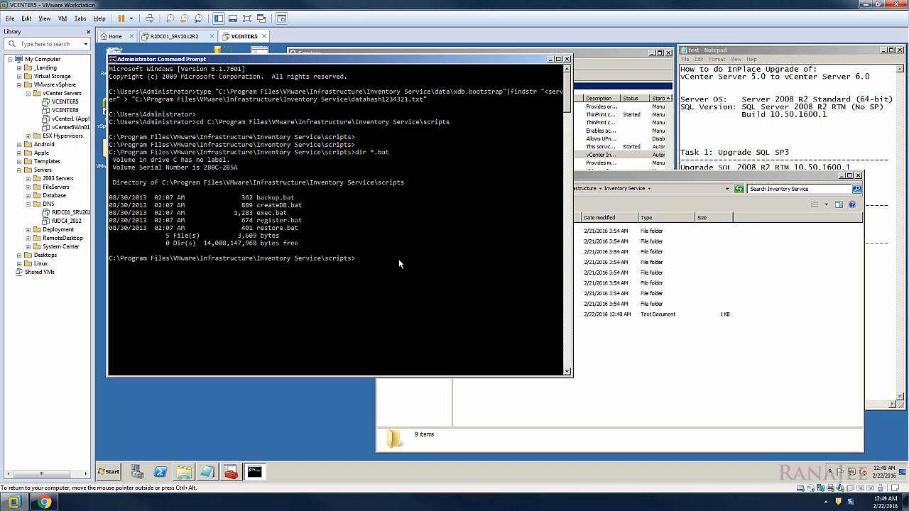
Step: Move and narrow the Inventory Service folder window so it sits beside the command prompt without covering it
left_click(643, 343)
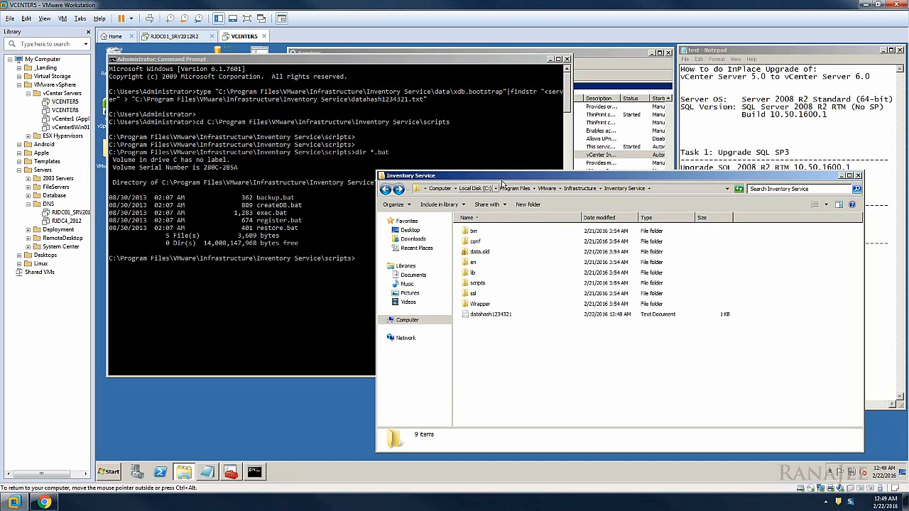
left_click_drag(506, 175, 553, 177)
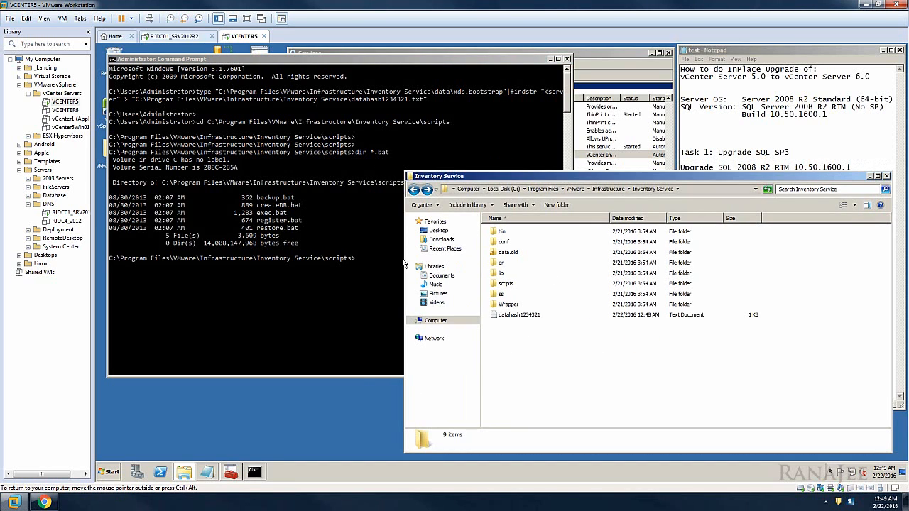
left_click_drag(403, 258, 575, 259)
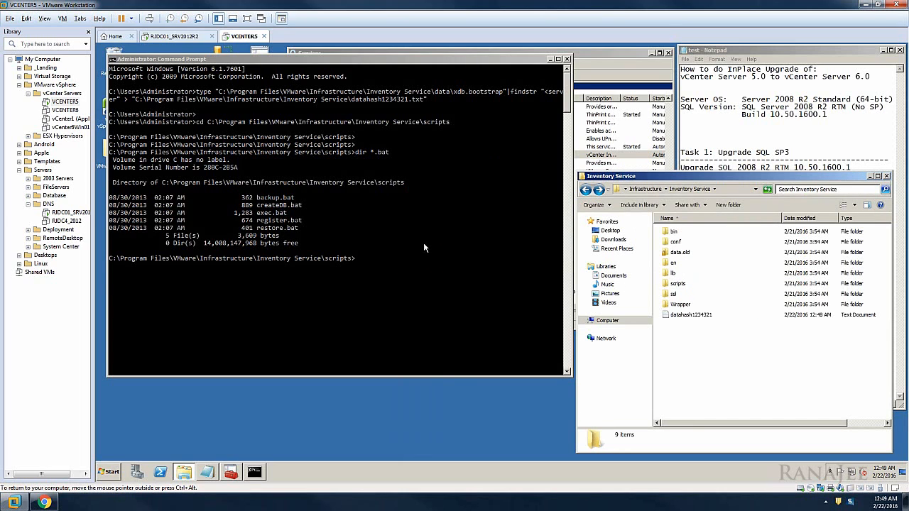
Step: Try to run create.bat from the scripts directory at the command prompt
left_click(370, 265)
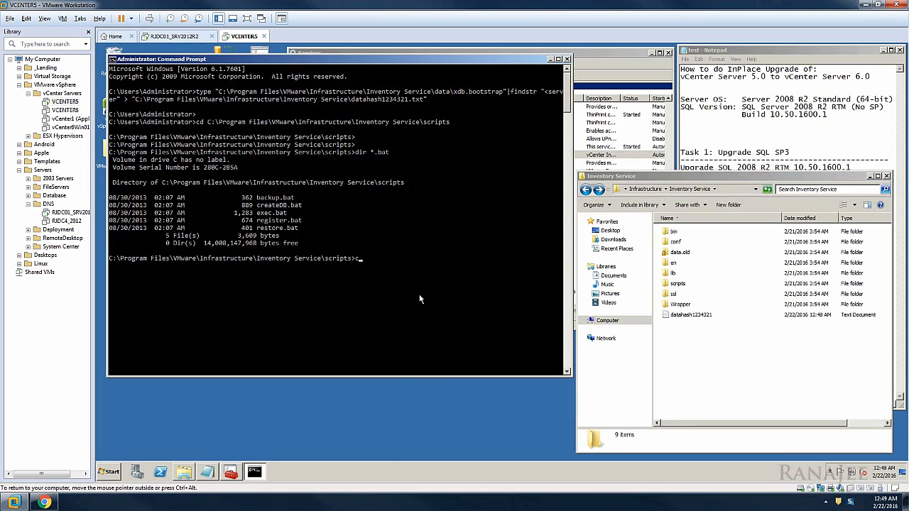
type("create")
key("BackSpace")
key("BackSpace")
key("BackSpace")
key("BackSpace")
key("BackSpace")
key("Return")
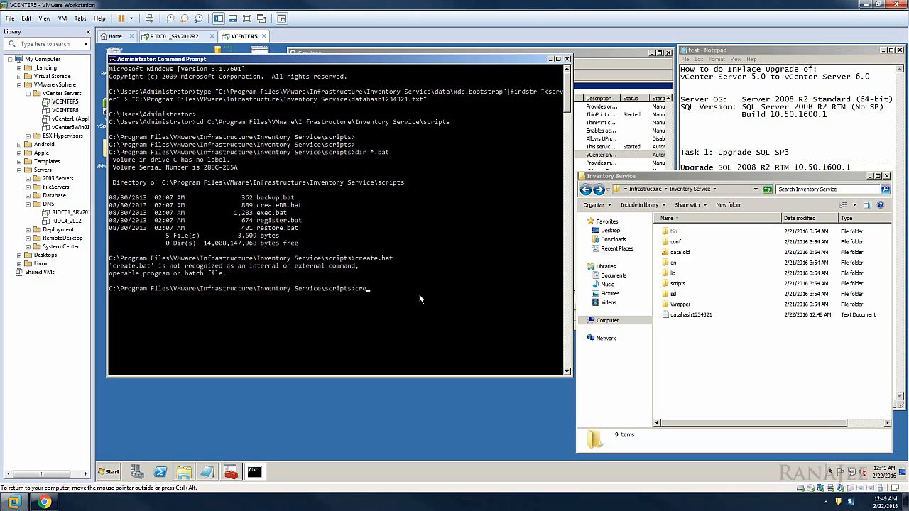
Step: Run createDB.bat from the scripts directory to create a new Inventory Service database
key("Tab")
key("Return")
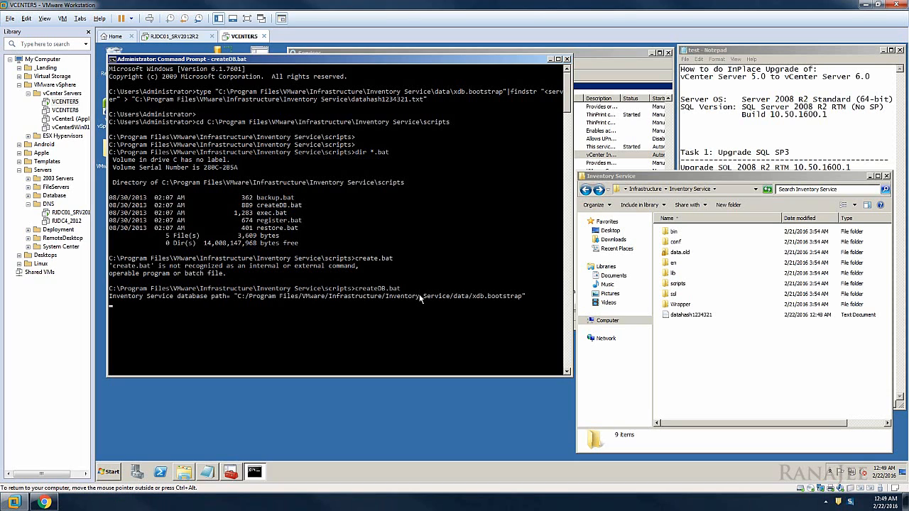
key("Return")
key("Return")
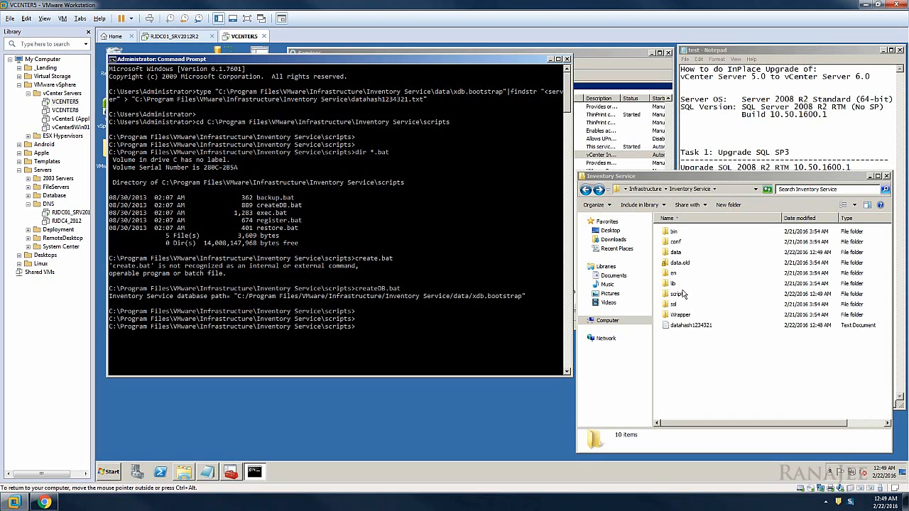
Step: Check the contents of the new data folder and return to the Inventory Service folder
left_click(676, 253)
double_click(678, 253)
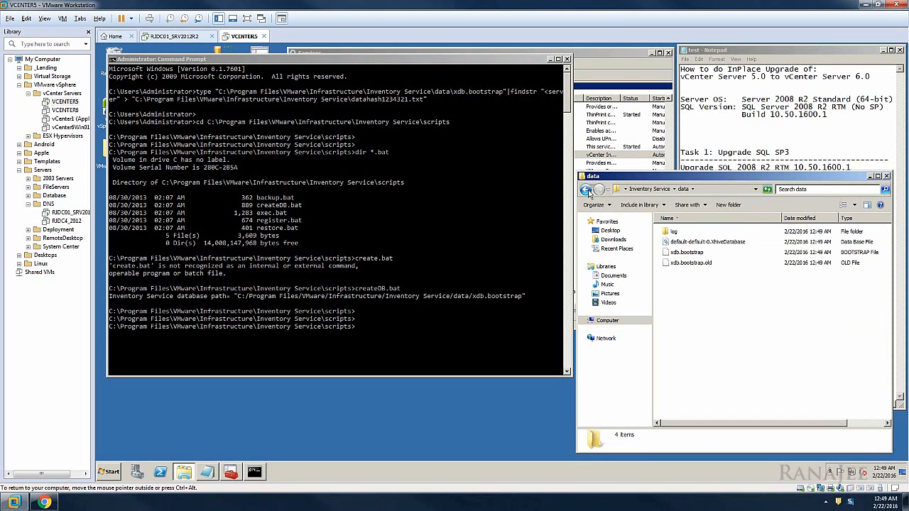
left_click(586, 190)
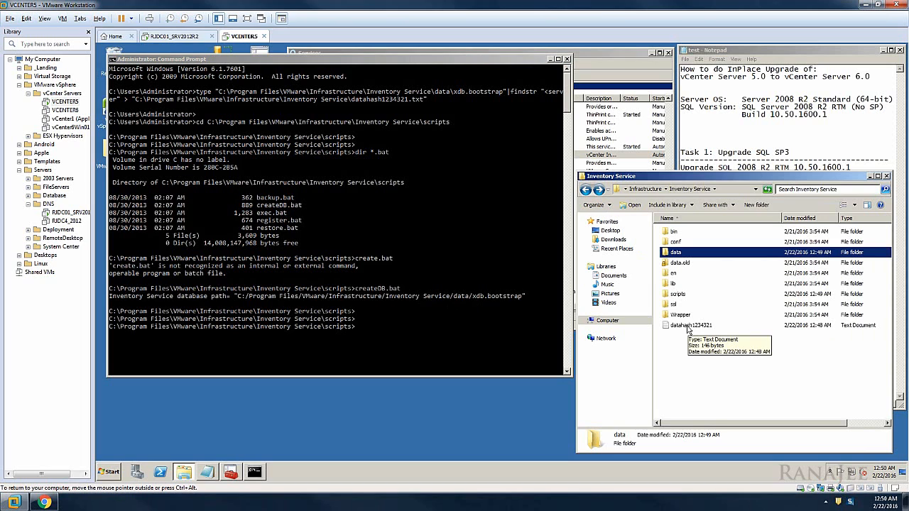
double_click(686, 252)
left_click(685, 253)
key("BackSpace")
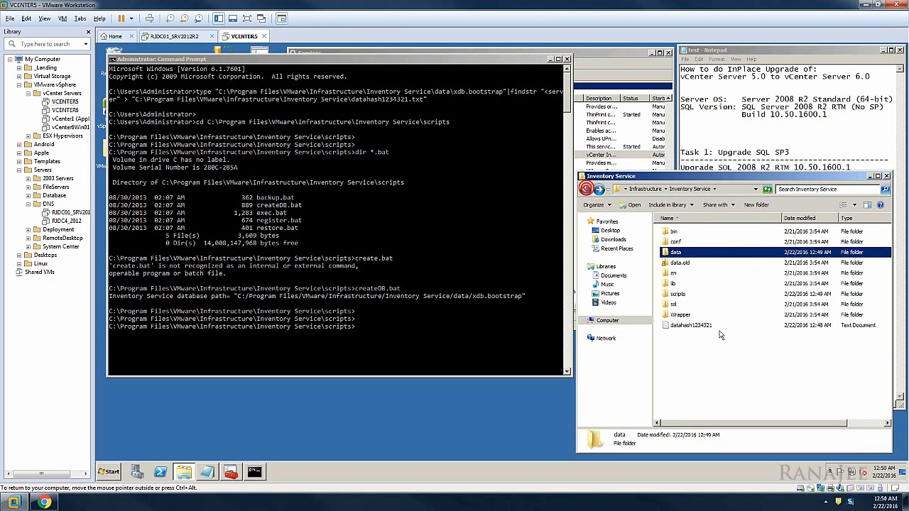
Step: Reopen the new data folder from the Inventory Service folder, then dismiss the options for xdb.bootstrap and deselect it
left_click(705, 326)
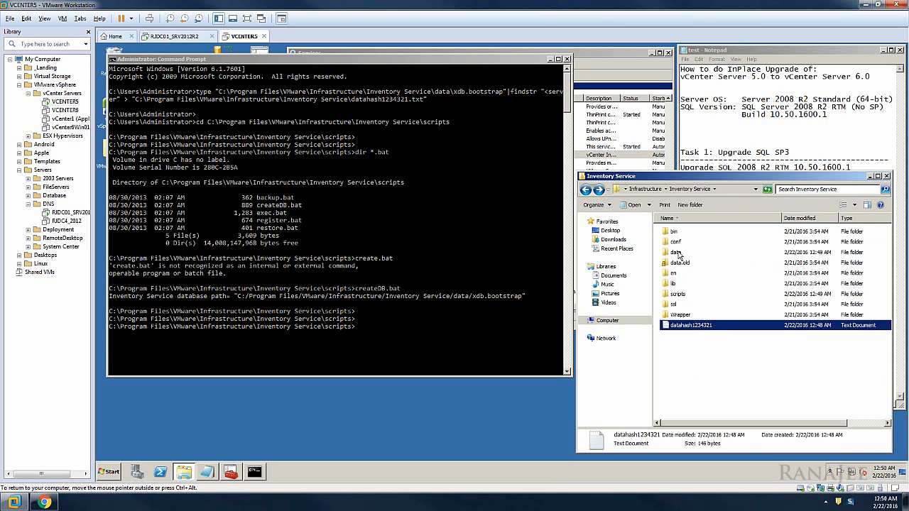
double_click(676, 253)
right_click(681, 253)
mouse_move(717, 282)
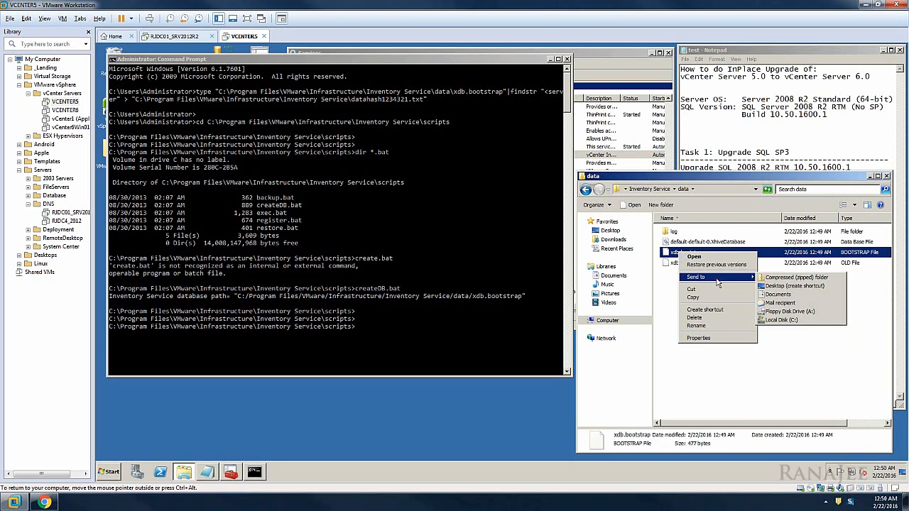
left_click(752, 366)
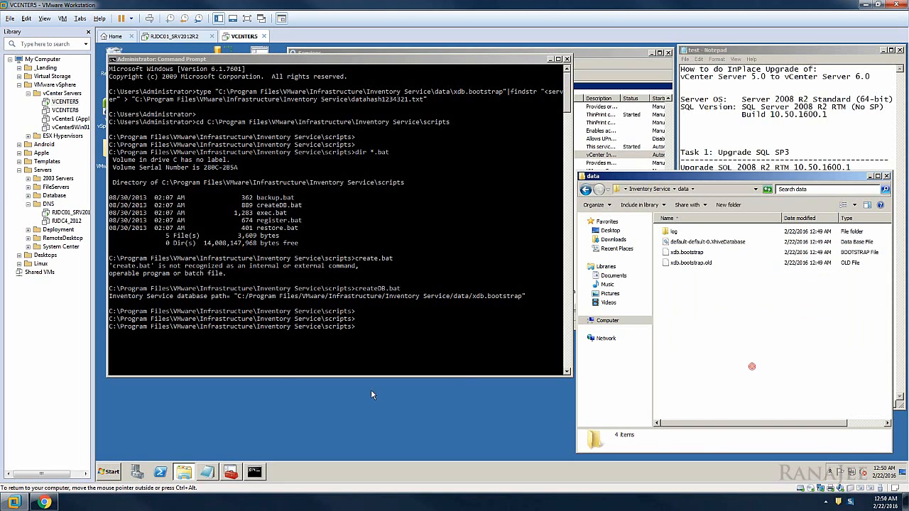
Step: Launch a new Notepad window as administrator, place it over the command prompt and widen it
left_click(110, 472)
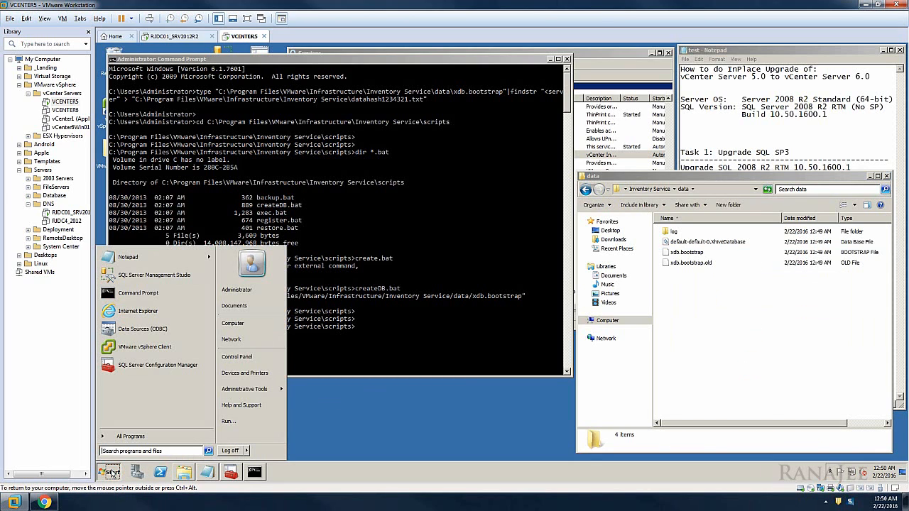
type("notepad")
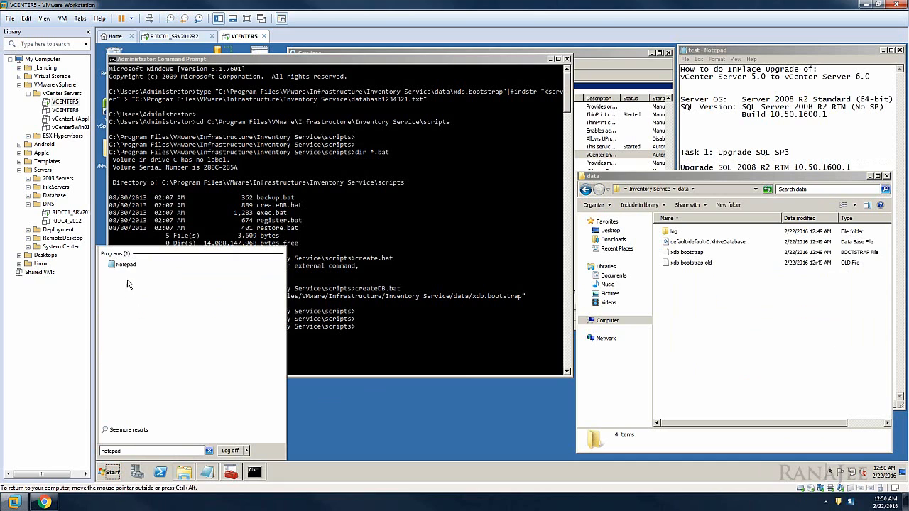
right_click(128, 264)
left_click(174, 288)
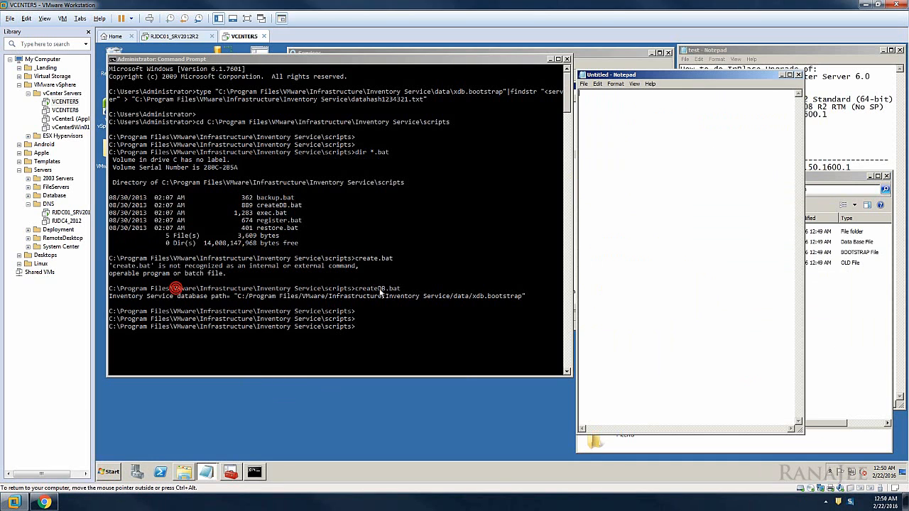
left_click_drag(635, 77, 179, 93)
left_click_drag(343, 446, 552, 440)
Step: Copy the data folder's path, use it in Notepad's Open dialog, show All Files and open xdb.bootstrap
left_click(710, 189)
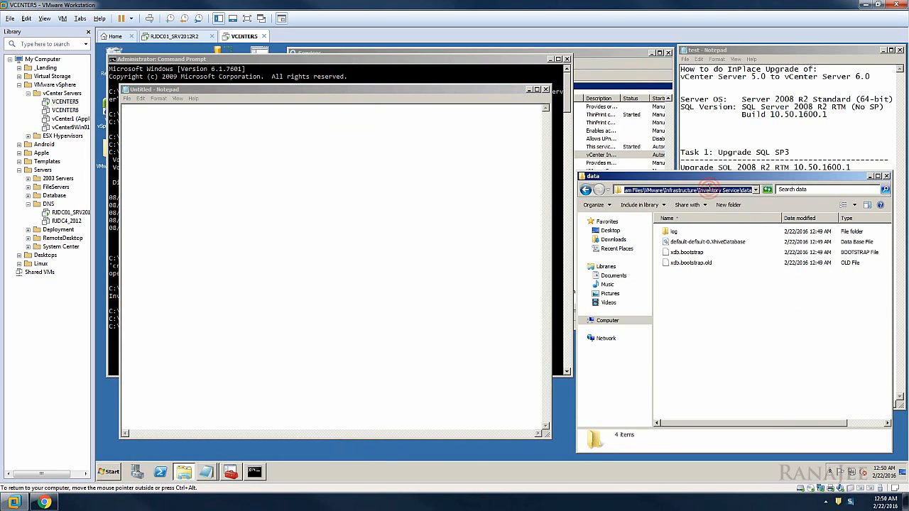
left_click(126, 98)
left_click(138, 115)
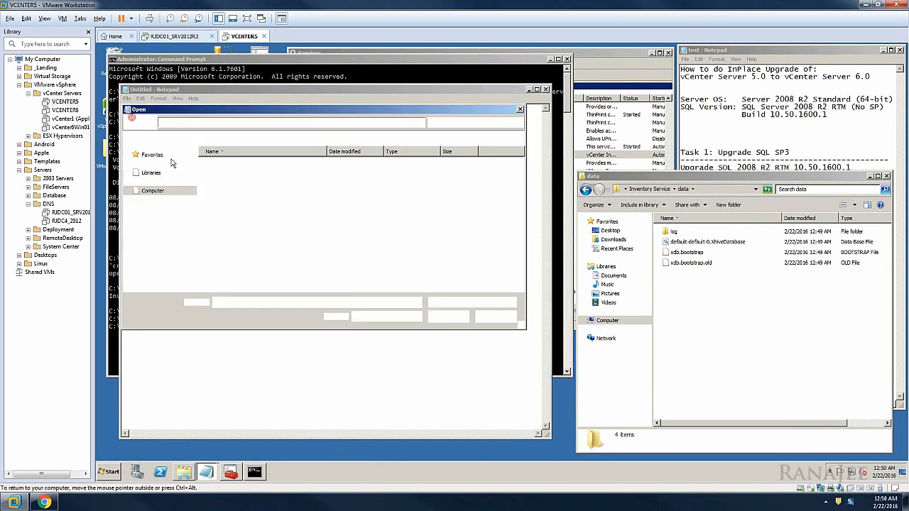
key("ctrl+v")
key("Return")
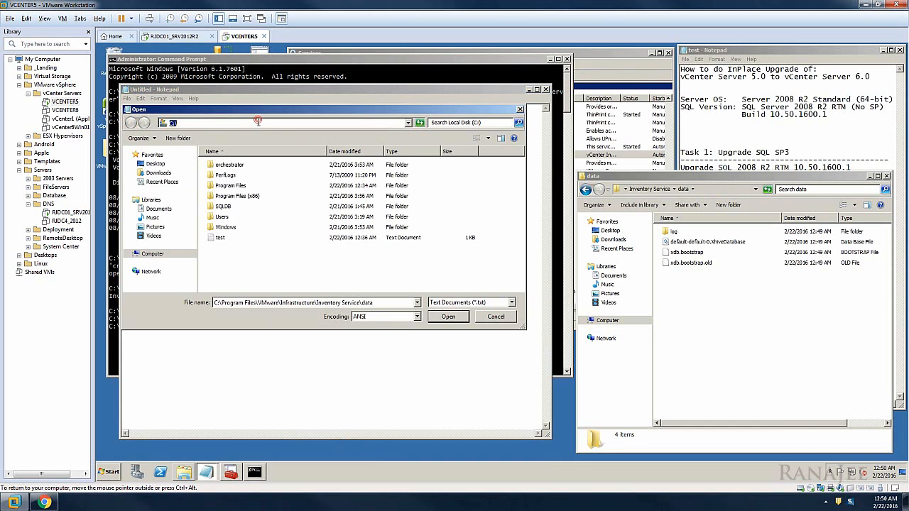
left_click(474, 303)
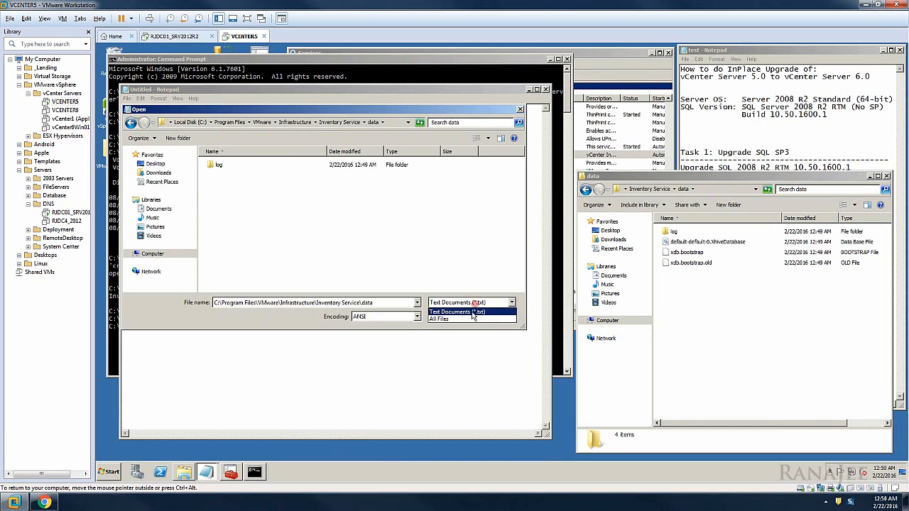
left_click(465, 316)
left_click(234, 186)
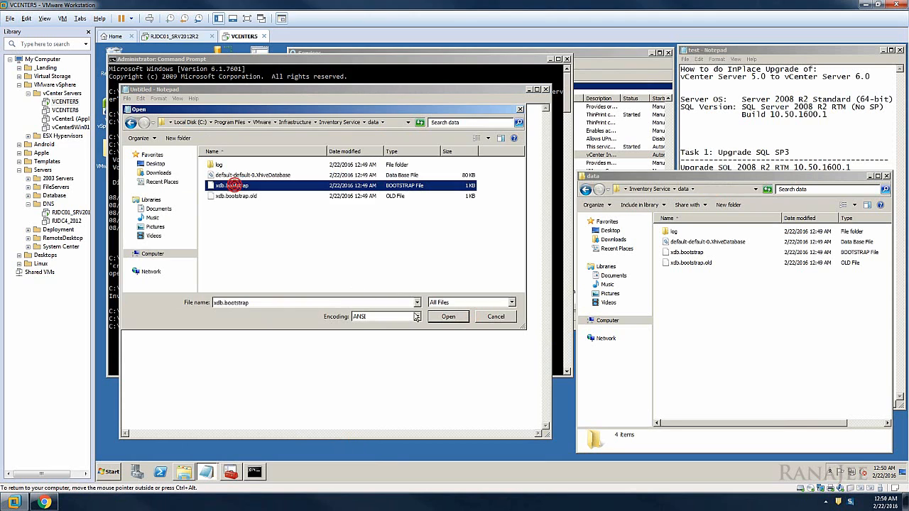
left_click(448, 317)
left_click(715, 327)
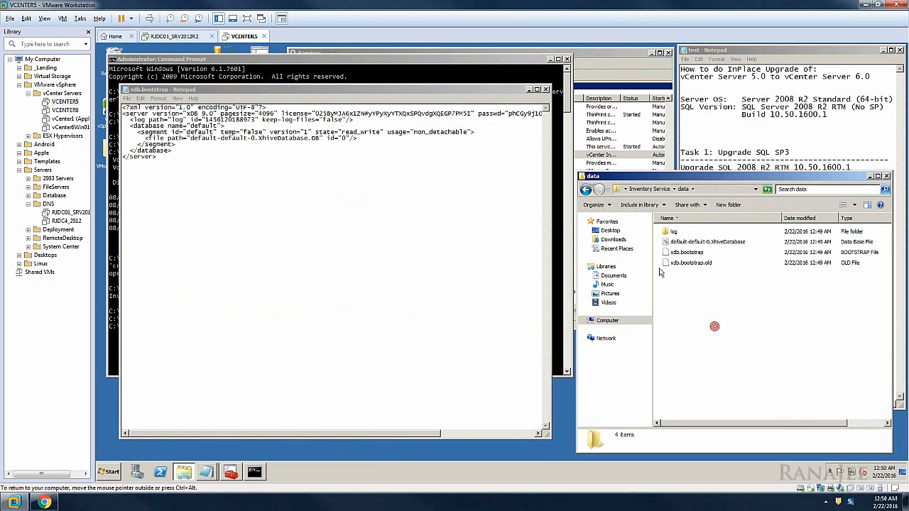
Step: Open datahash1234321 from the Inventory Service folder and replace xdb.bootstrap's server line, including its licence key and password, with the saved line
key("BackSpace")
double_click(688, 325)
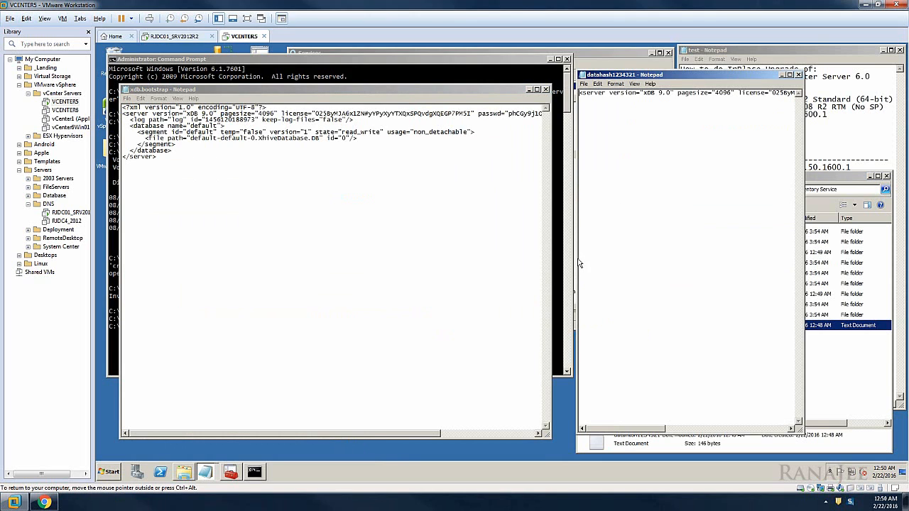
left_click_drag(576, 71, 161, 216)
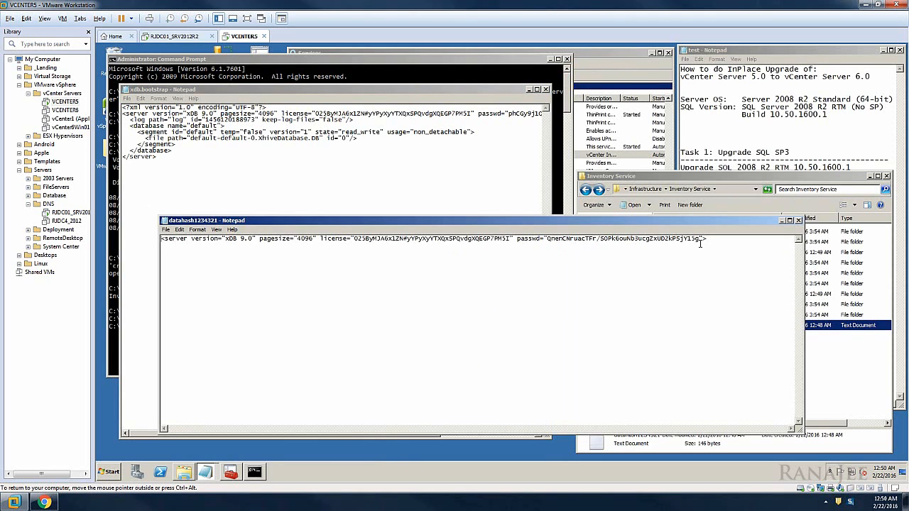
left_click_drag(700, 243, 103, 237)
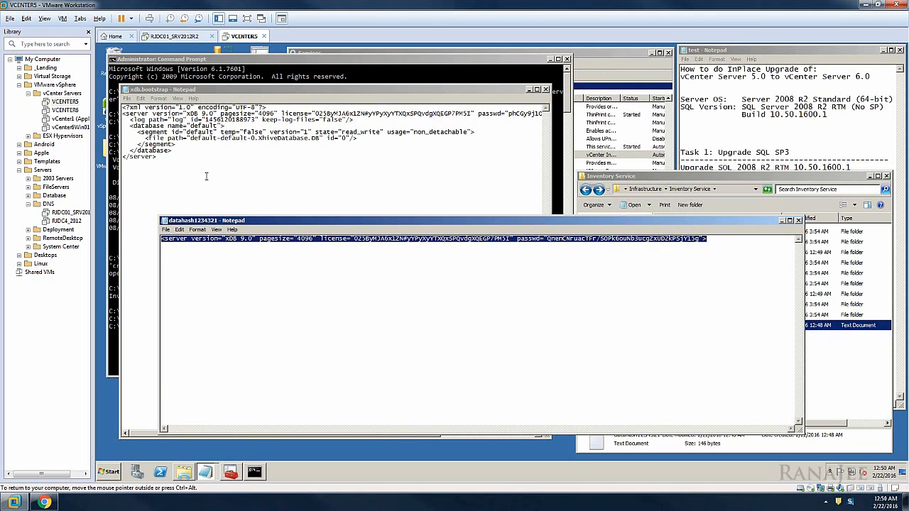
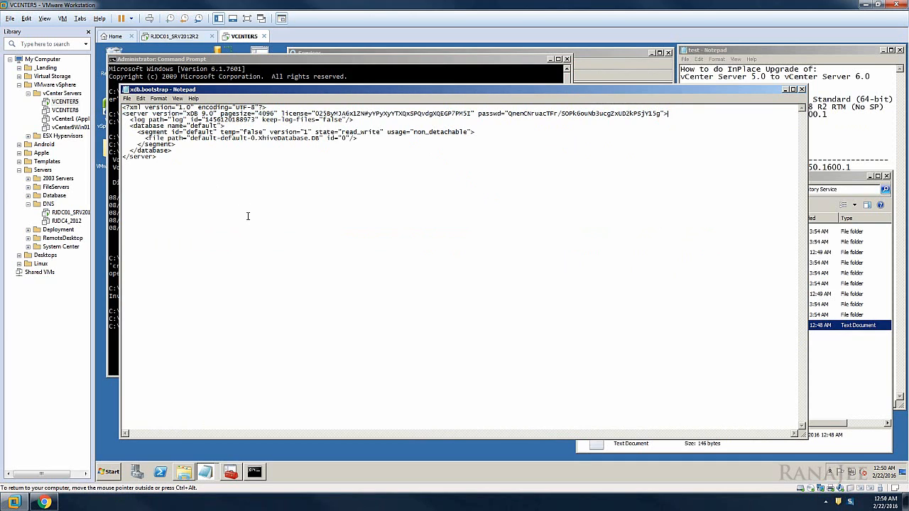
Step: Save the edited xdb.bootstrap file, then close it and the datahash1234321 file
left_click(128, 99)
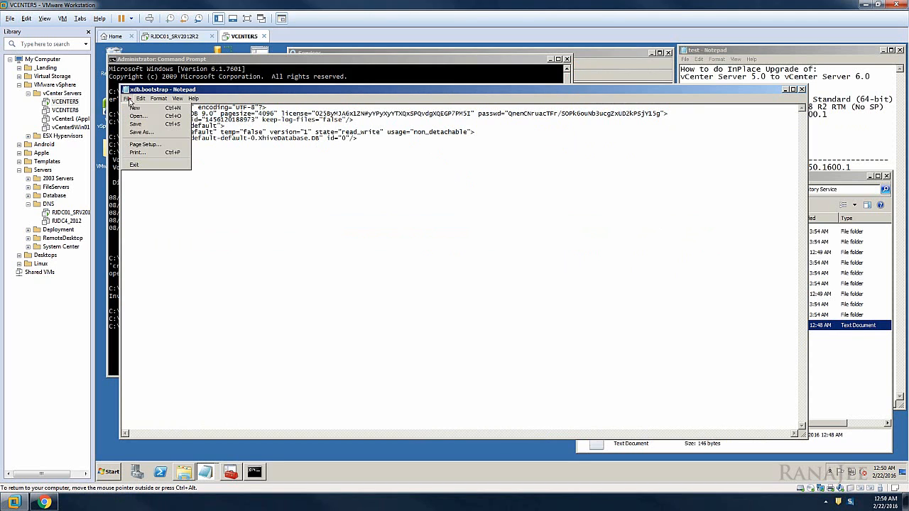
left_click(145, 125)
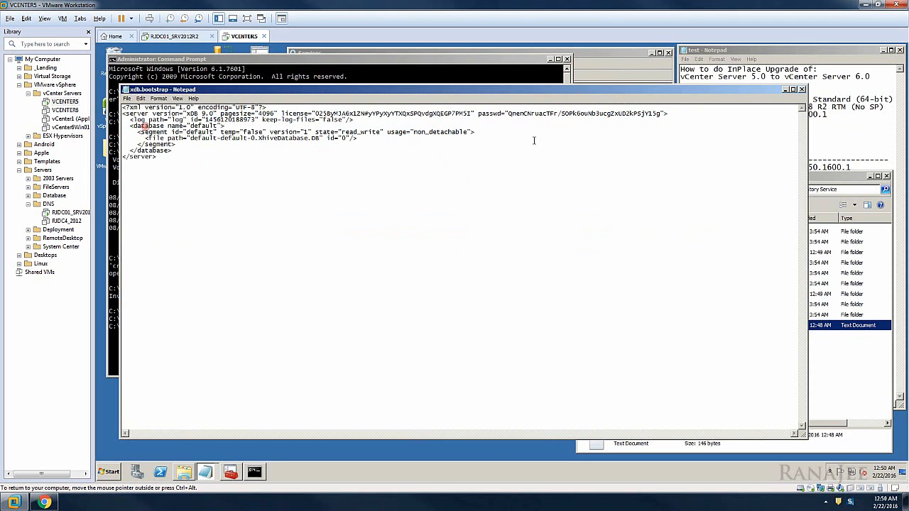
left_click(802, 89)
left_click(798, 221)
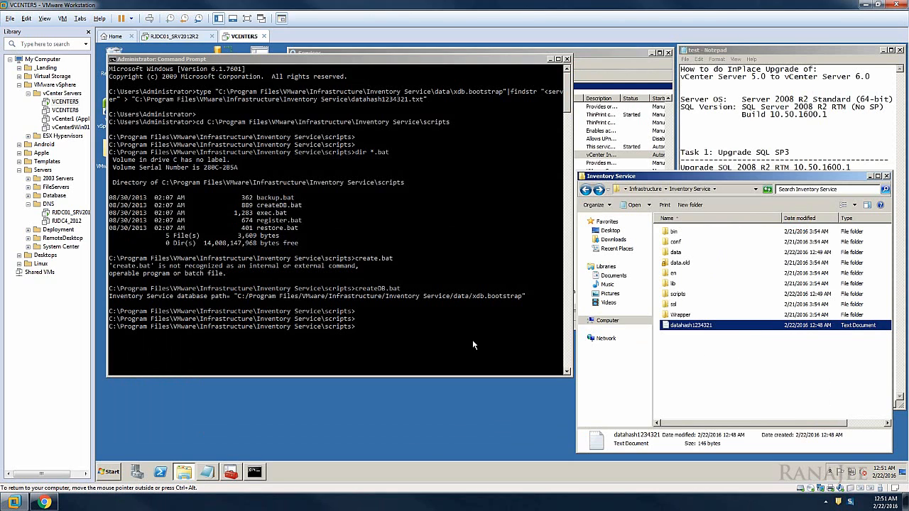
Step: List register.bat in the Inventory Service scripts folder with the dir command at the administrator command prompt
left_click(372, 328)
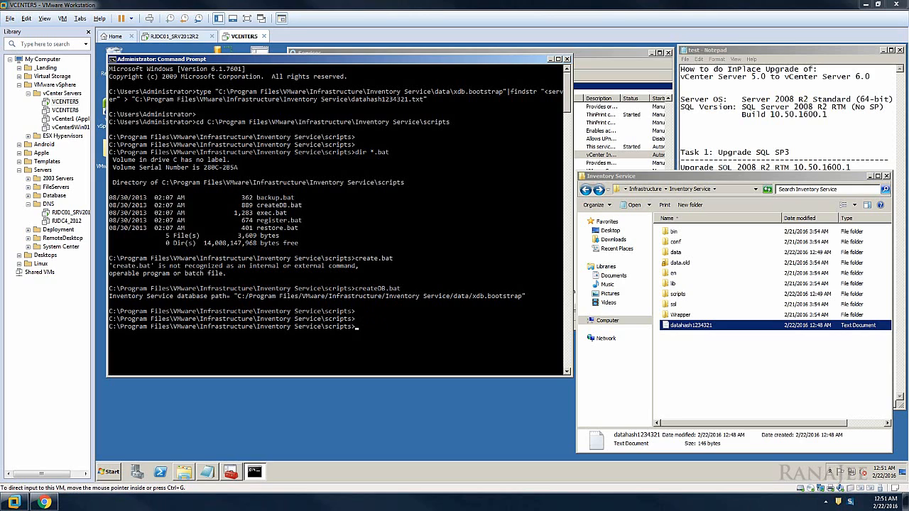
left_click(370, 327)
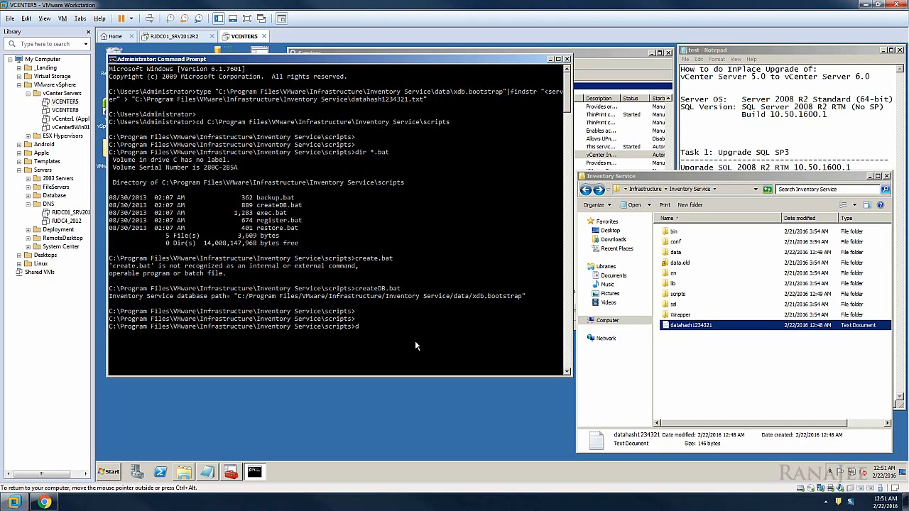
type("dire re")
key("BackSpace")
key("BackSpace")
key("BackSpace")
key("BackSpace")
key("BackSpace")
key("BackSpace")
key("BackSpace")
type("giste")
key("Escape")
type("dire")
key("Return")
key("Return")
key("Return")
key("Return")
key("Return")
key("Return")
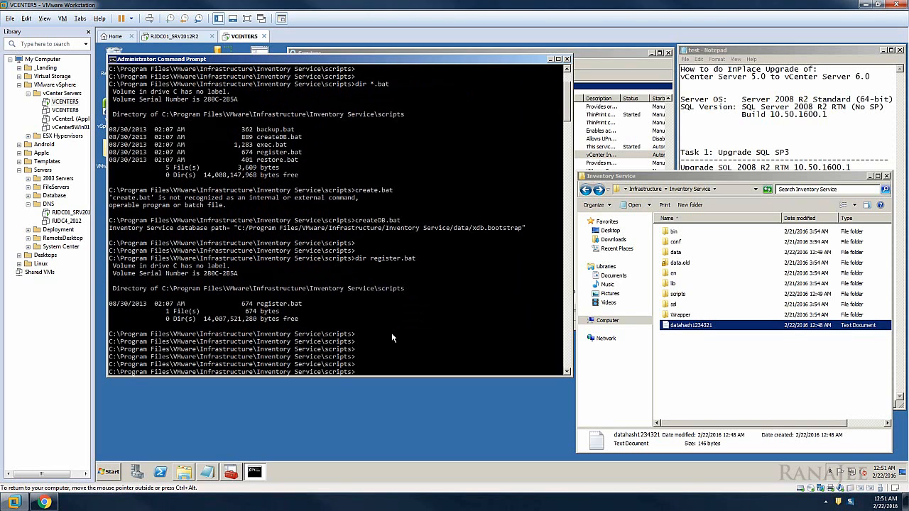
key("Return")
key("Return")
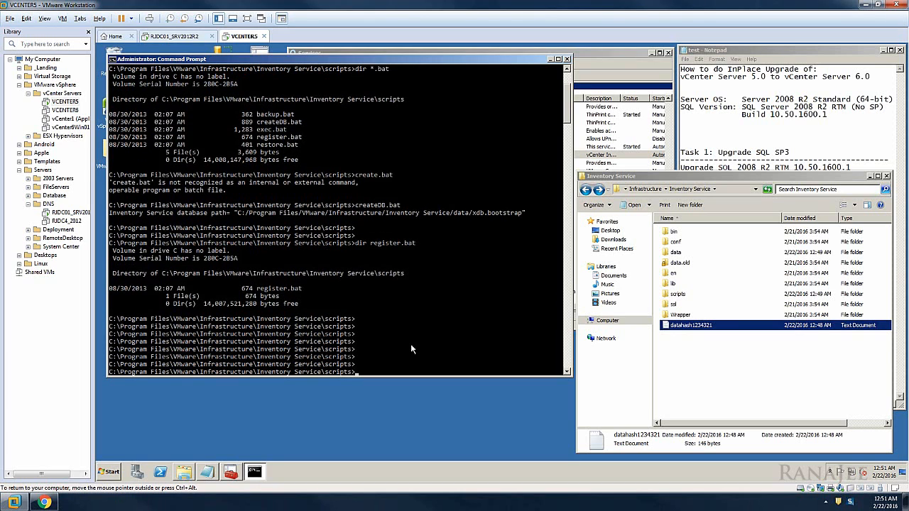
Step: Run register.bat from the scripts folder for vcenter5.ranajee.com on port 443
type("register")
type("enter5.ranajee.com 443")
key("Return")
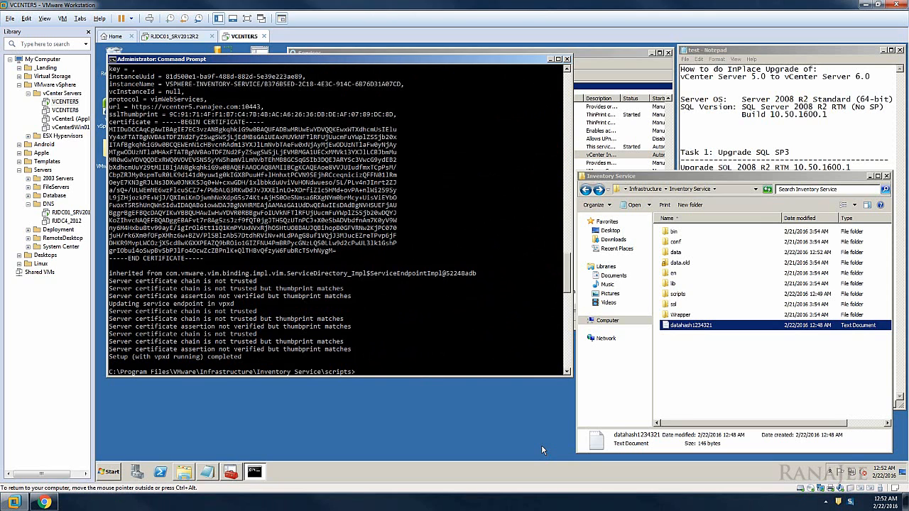
key("Return")
key("Return")
key("Return")
key("Return")
key("Return")
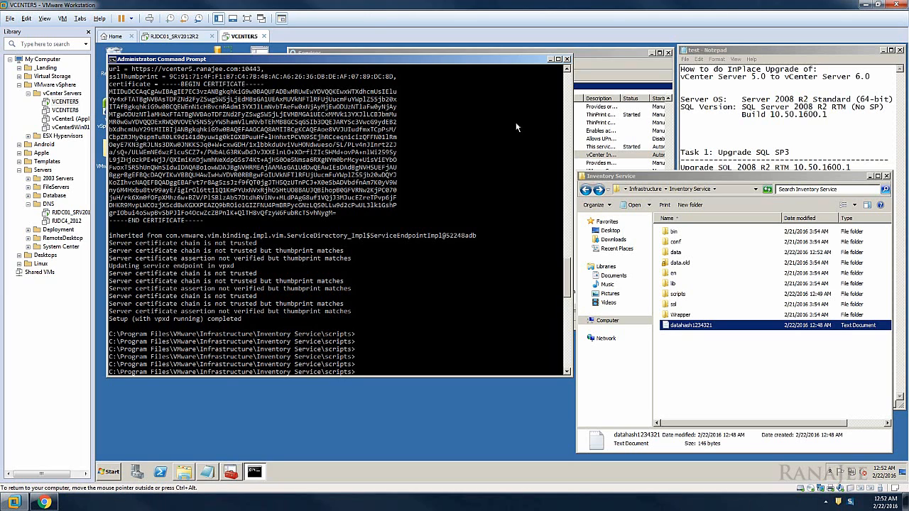
Step: Start the vCenter Inventory Service, then close the Services and Inventory Service folder windows
left_click(551, 58)
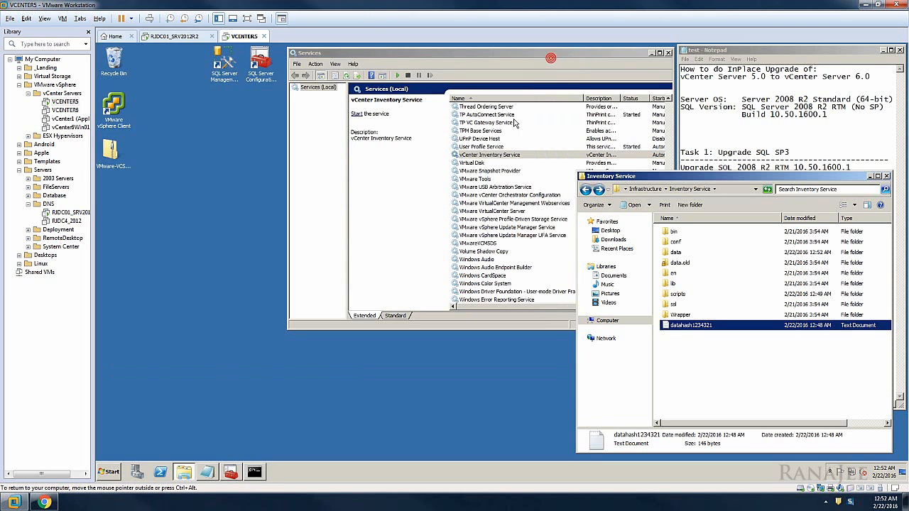
left_click(497, 156)
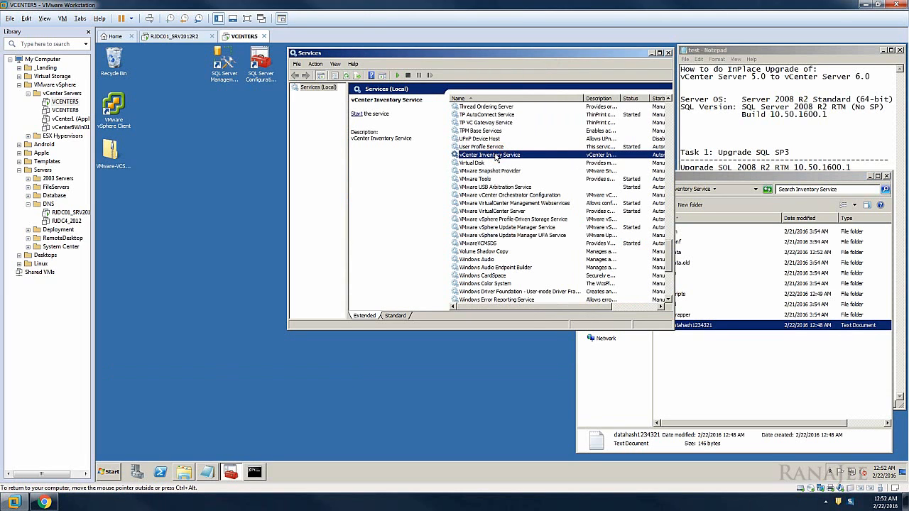
right_click(495, 156)
left_click(501, 162)
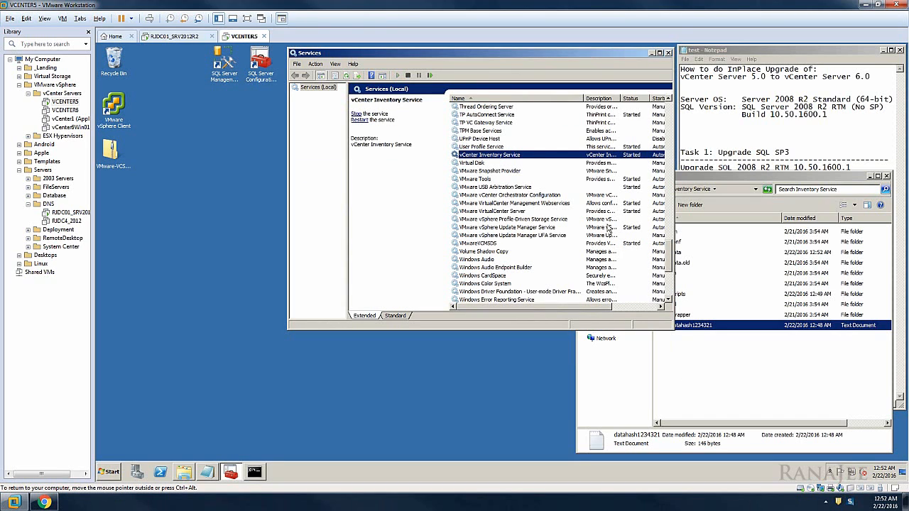
left_click(669, 53)
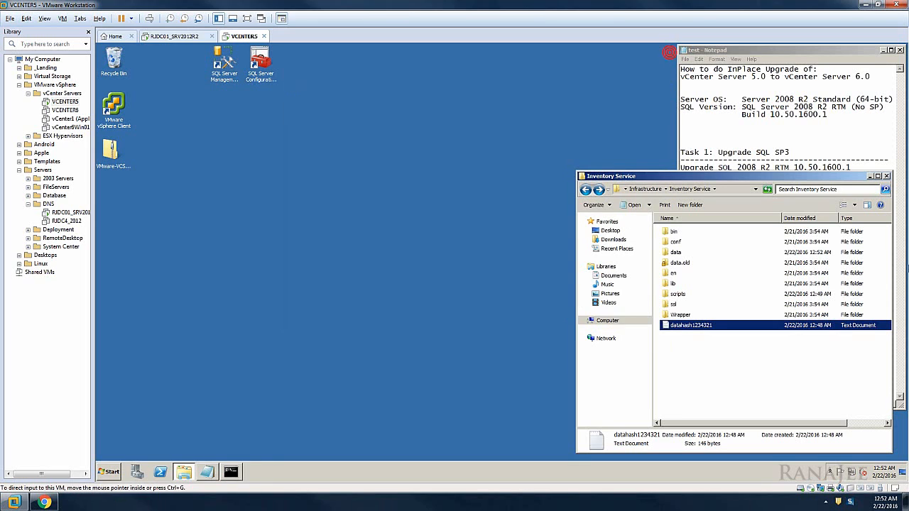
left_click(886, 175)
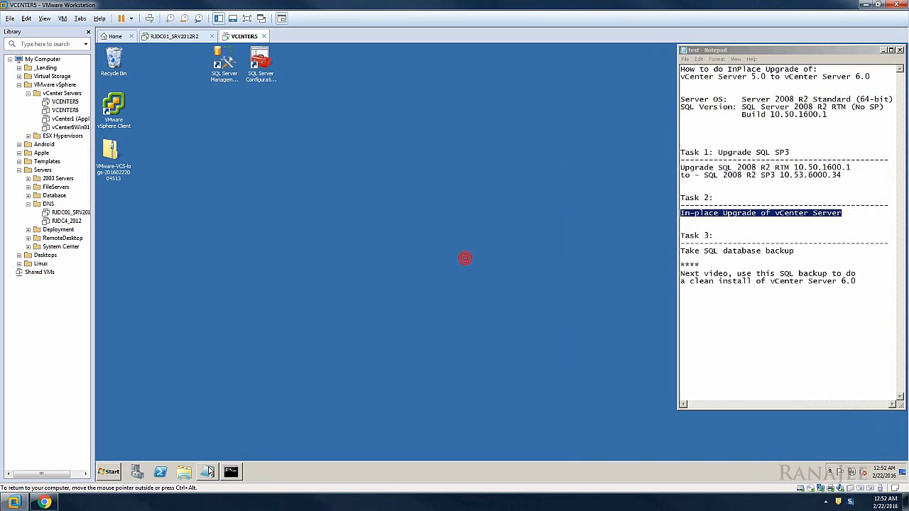
Step: Open Computer in a repositioned, wider window and launch the installer from the VMware VIM DVD drive (D:)
left_click(183, 472)
left_click_drag(724, 174, 325, 114)
left_click(209, 261)
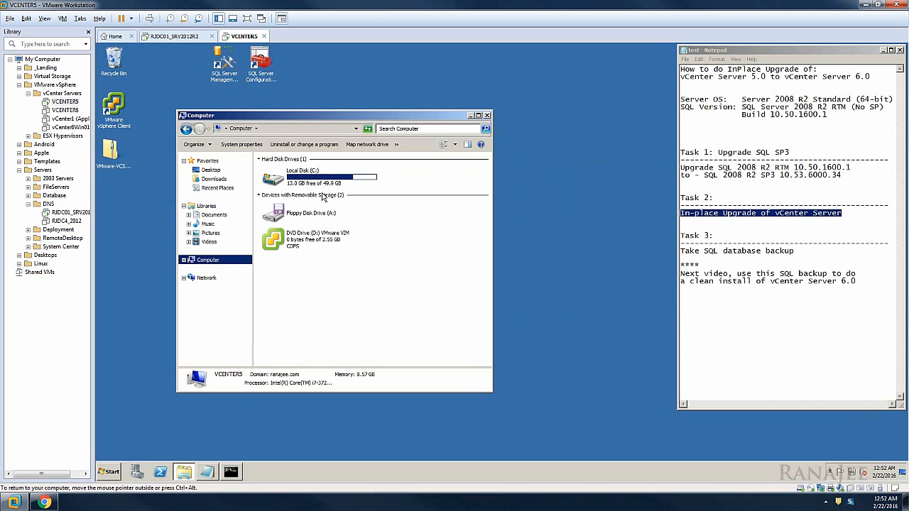
left_click_drag(492, 391, 641, 395)
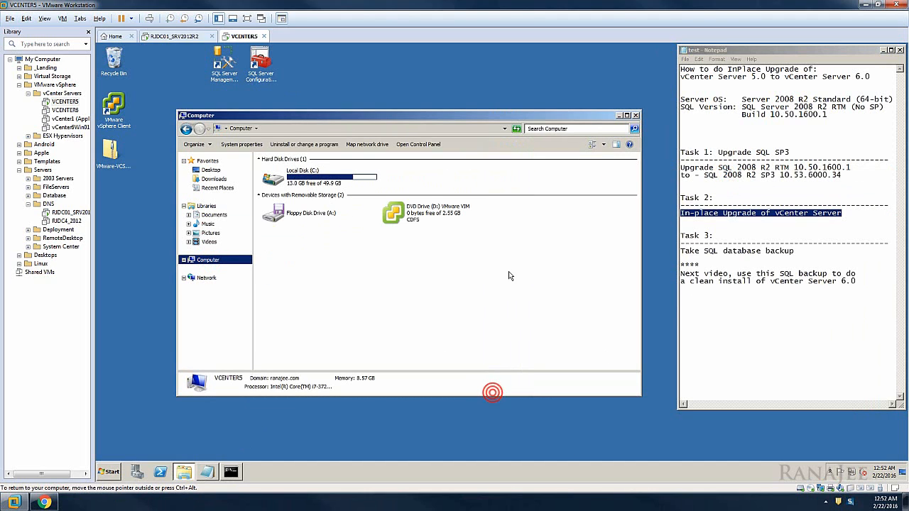
left_click(419, 213)
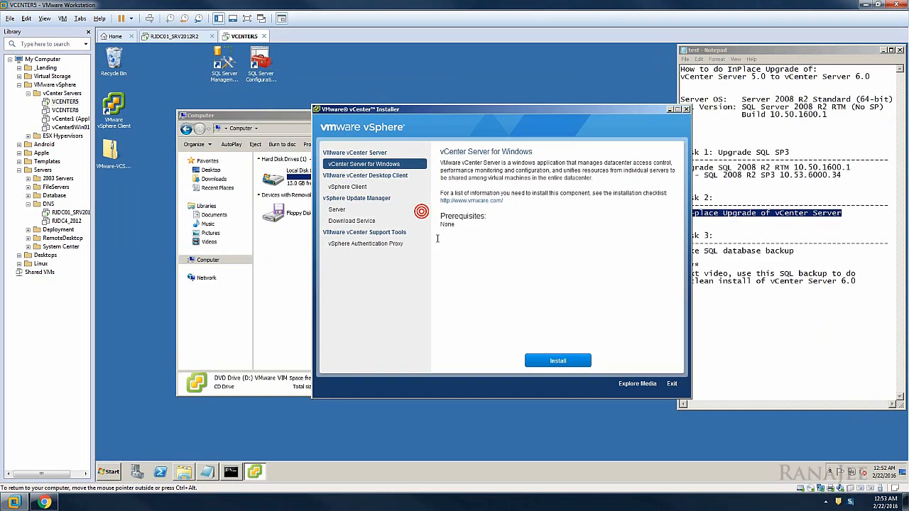
Step: Close the Computer window and move the vCenter Installer window clear of the Notepad notes
left_click(299, 117)
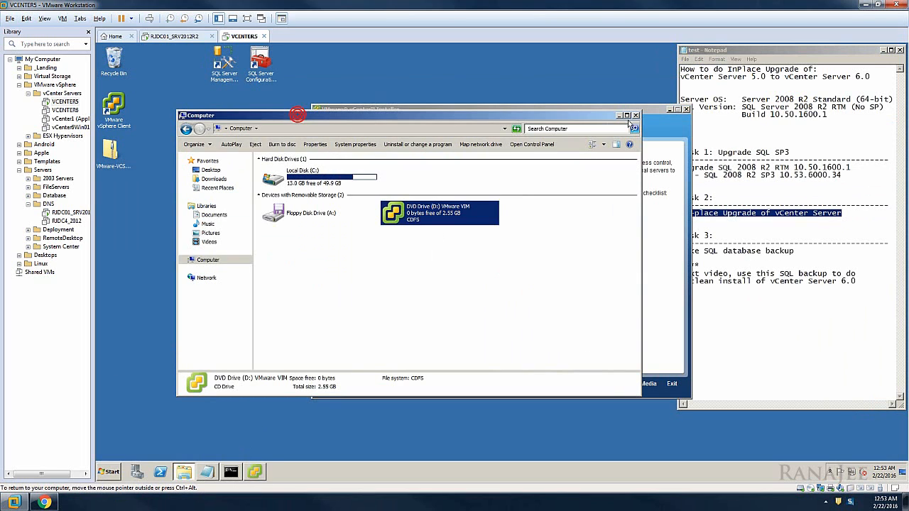
left_click(636, 115)
left_click(508, 107)
left_click_drag(436, 110, 371, 88)
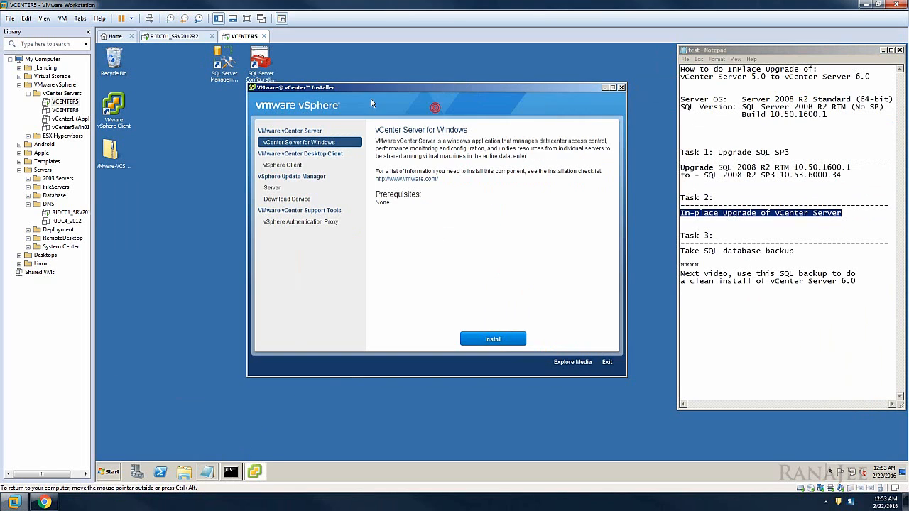
Step: Start the vCenter Server for Windows installation, accept the license agreement and keep the upgrade with embedded Platform Services Controller
left_click(506, 339)
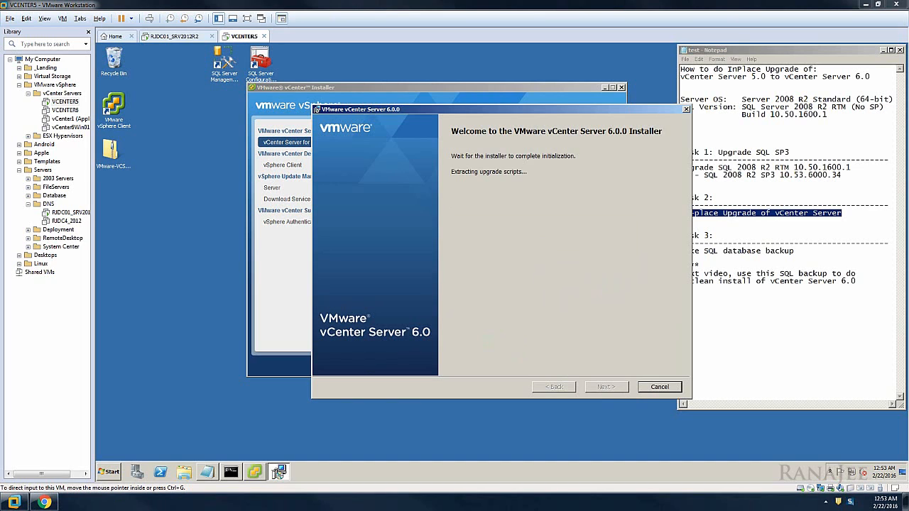
left_click(578, 301)
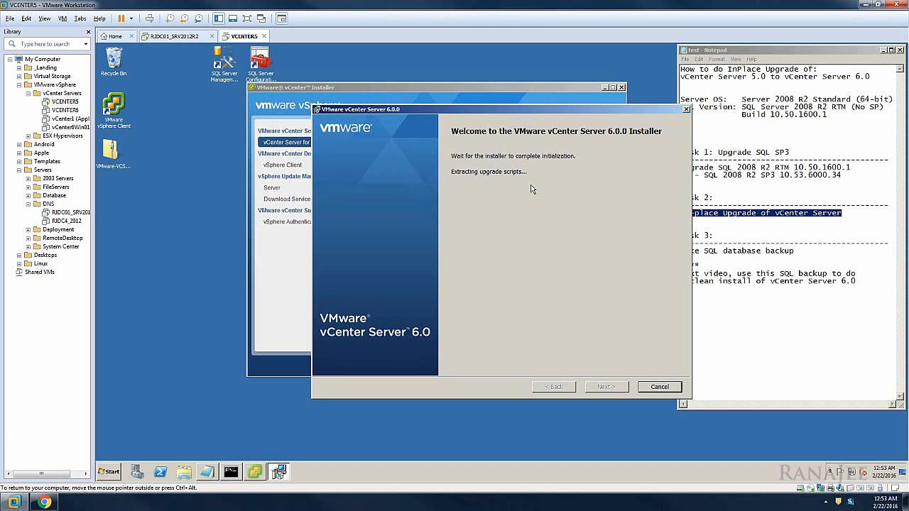
left_click(607, 386)
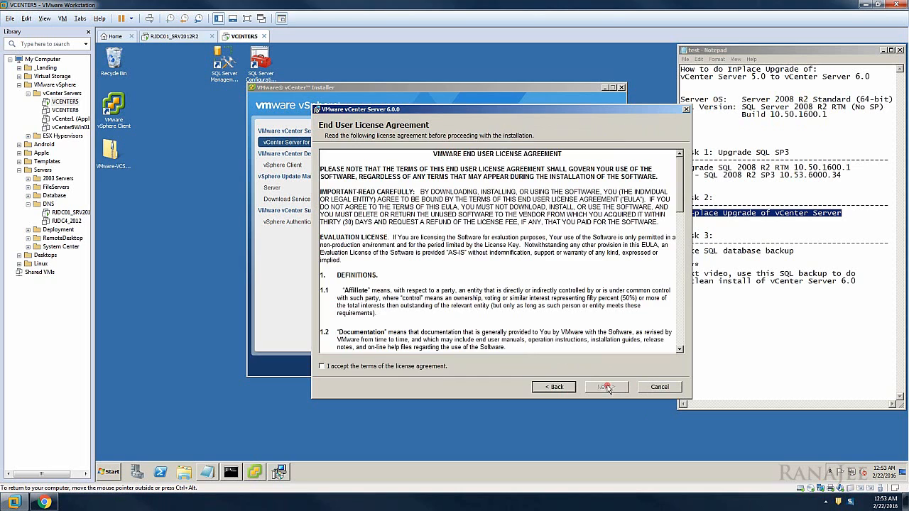
left_click(337, 366)
left_click(614, 391)
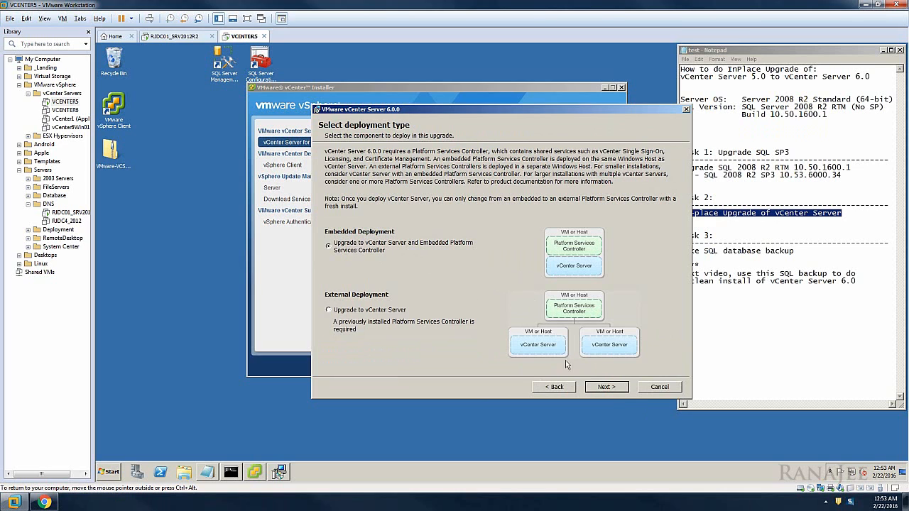
left_click(616, 390)
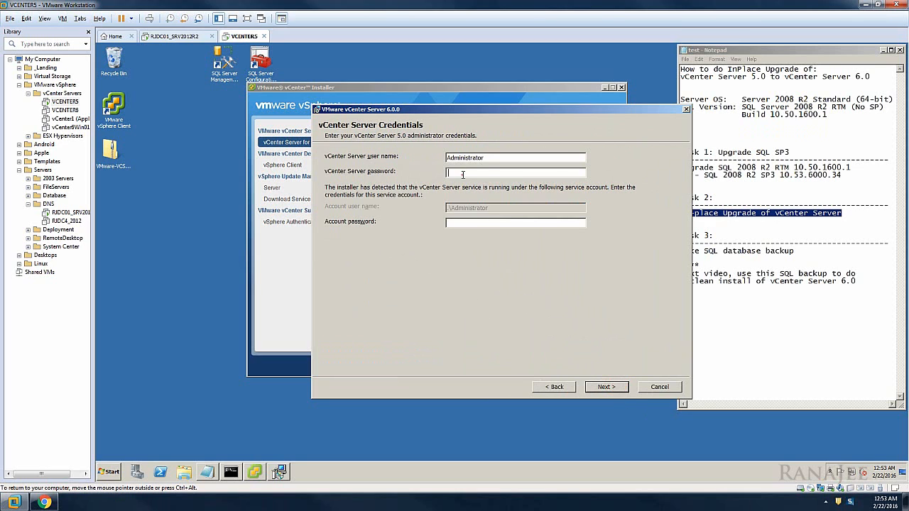
Step: Enter the vCenter Server password and the service account password, and agree to generate new SSL certificates
key("ctrl+v")
left_click(483, 223)
key("ctrl+v")
left_click(606, 387)
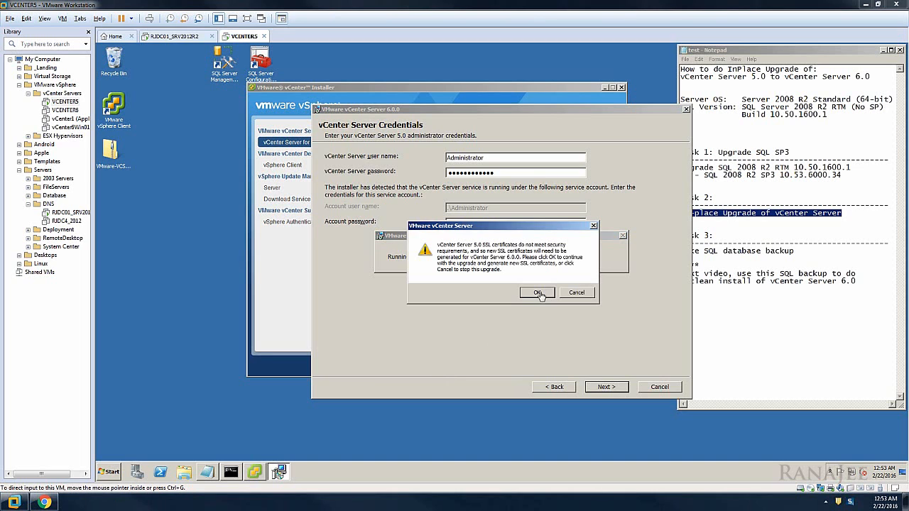
left_click(539, 293)
left_click(539, 292)
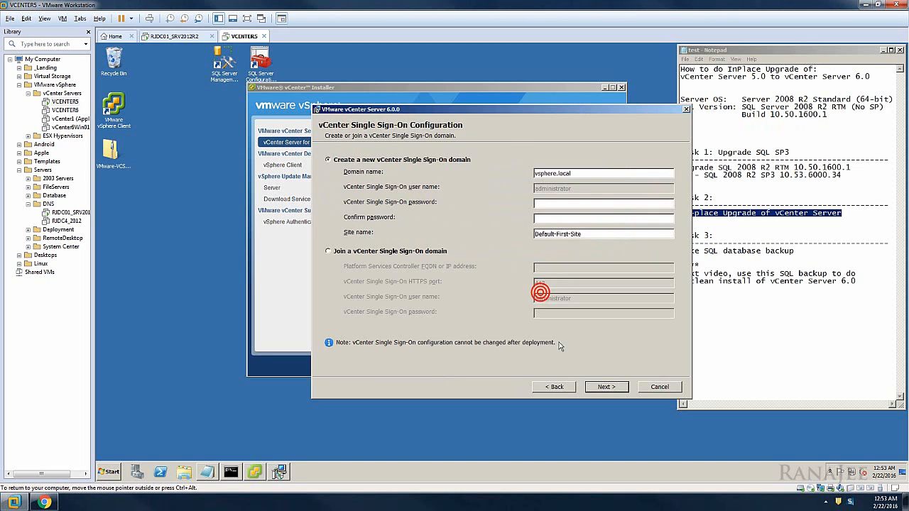
Step: Configure a new Single Sign-On domain vcenter5.local with site name VCENTER5, entering and confirming the Single Sign-On password
double_click(580, 173)
type("vcenter5.local")
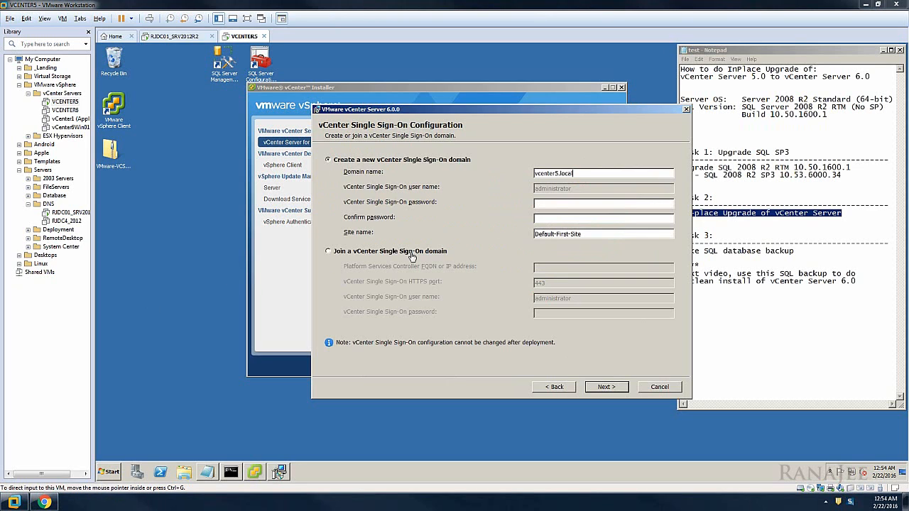
left_click(554, 203)
type("•••••••••••••")
left_click(558, 220)
type("•••••••••••••")
triple_click(588, 233)
type("VCENTER5")
left_click(606, 386)
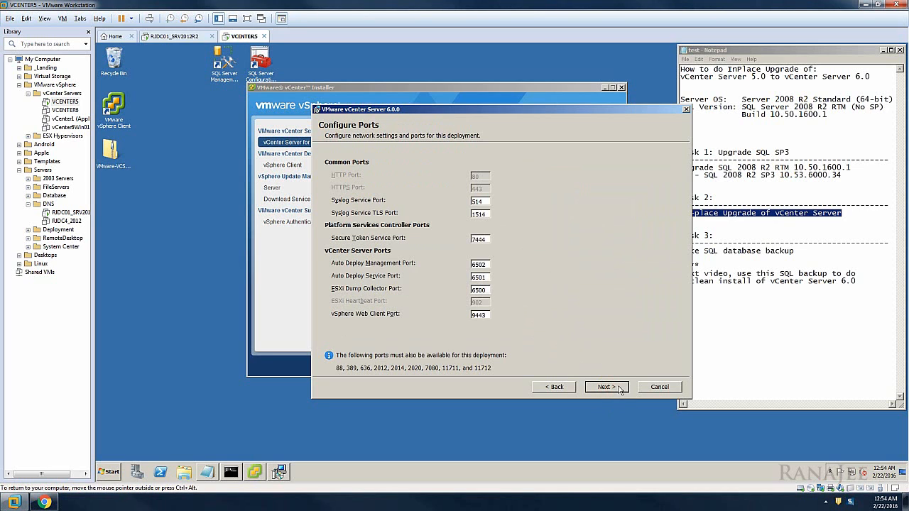
Step: Accept the default ports, try to continue with the default destination directories, and move the error message below the export path
left_click(617, 388)
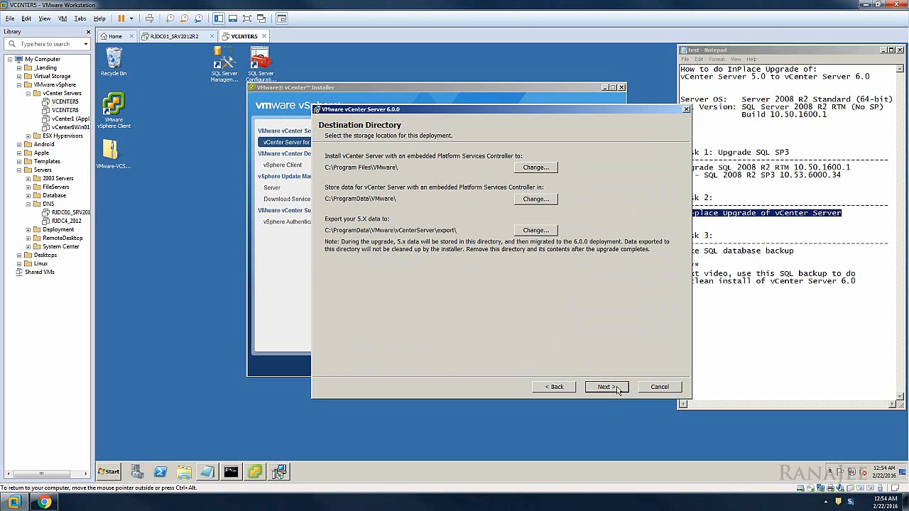
left_click(618, 388)
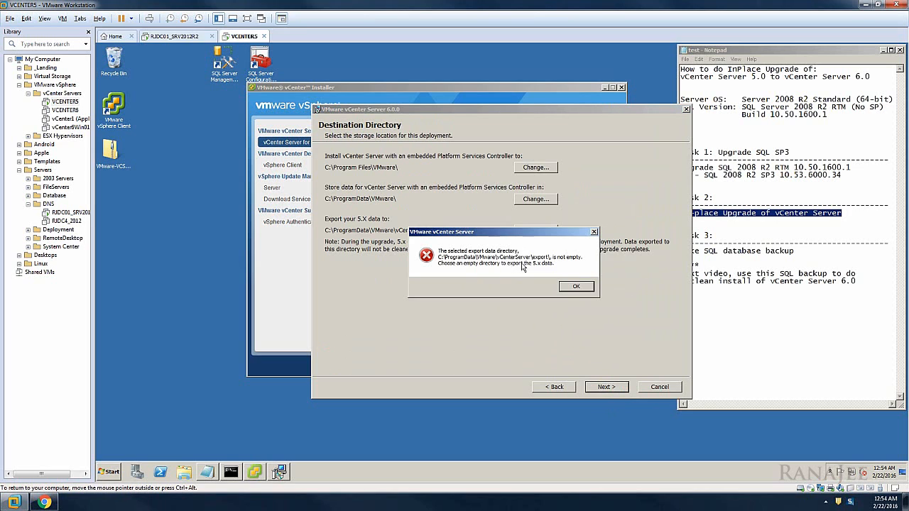
left_click_drag(494, 236, 438, 276)
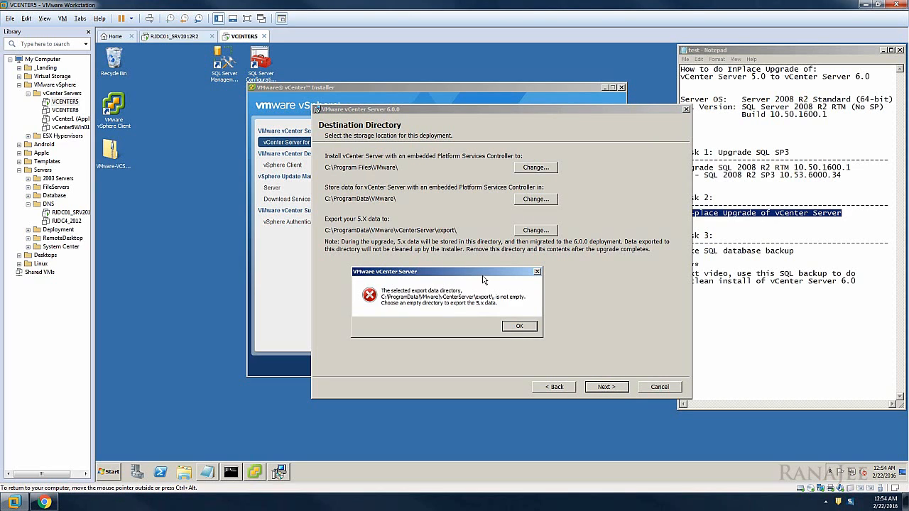
left_click_drag(484, 271, 590, 273)
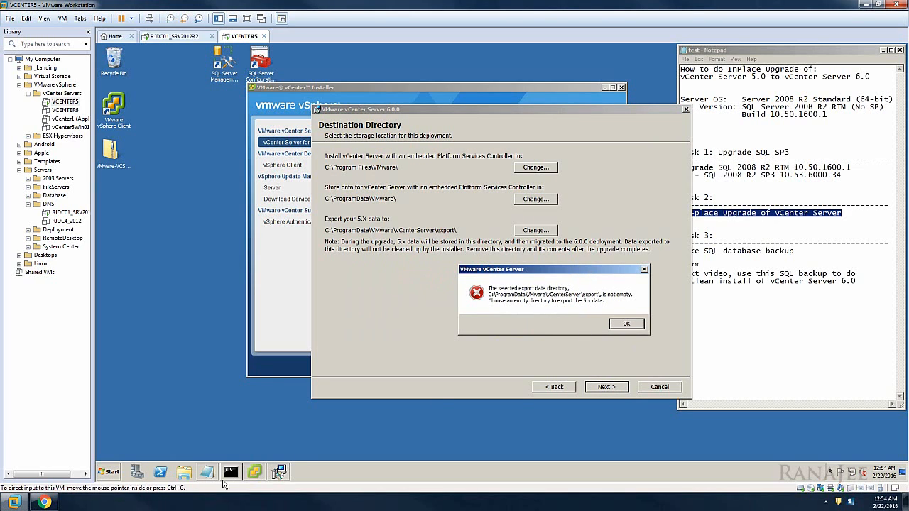
Step: Examine the VMware folders under C:\Program Files for the leftover export data and compare the location with the path in the error message
left_click(183, 473)
left_click(208, 260)
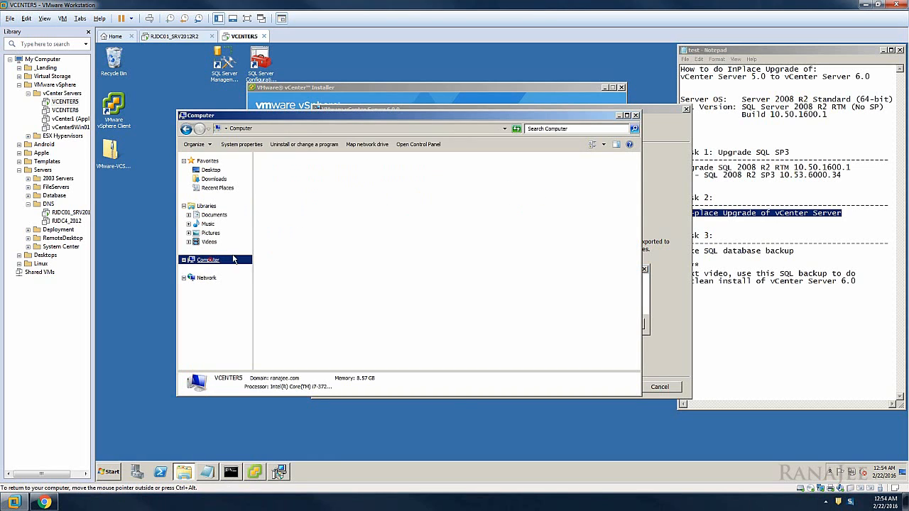
double_click(326, 174)
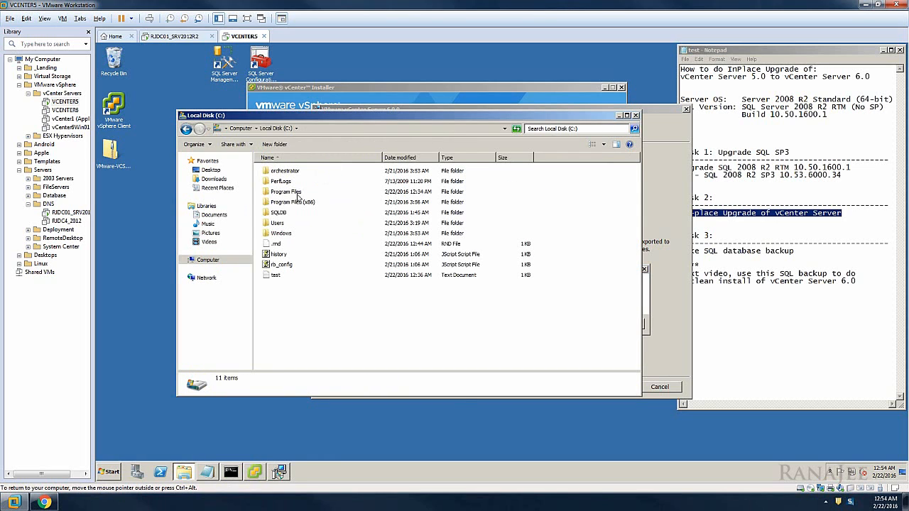
double_click(296, 192)
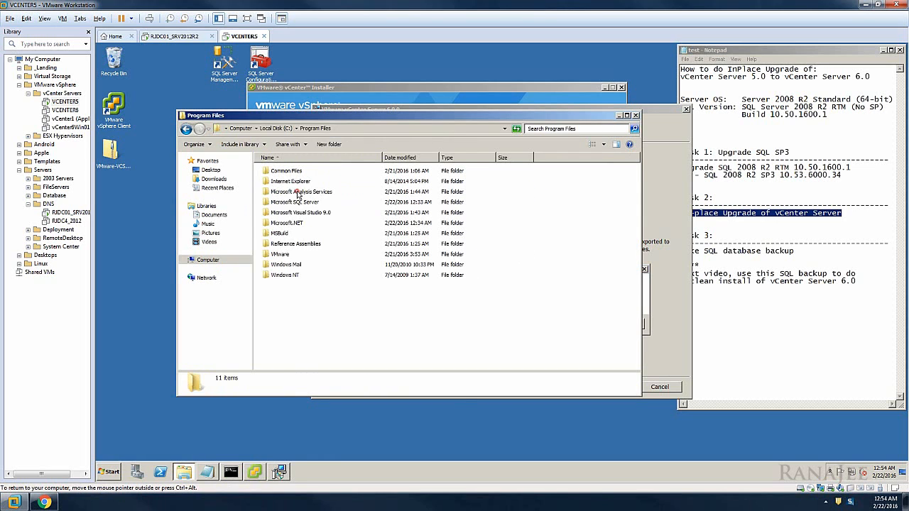
double_click(296, 255)
double_click(301, 172)
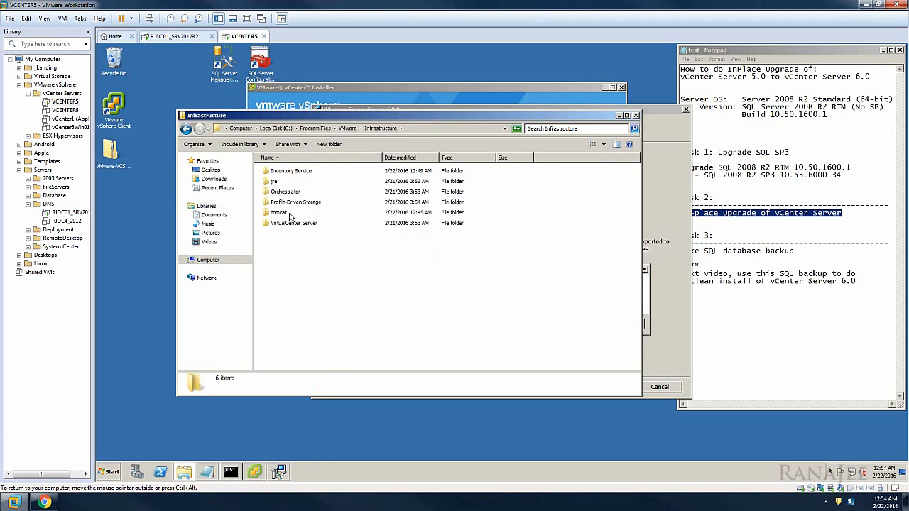
double_click(308, 171)
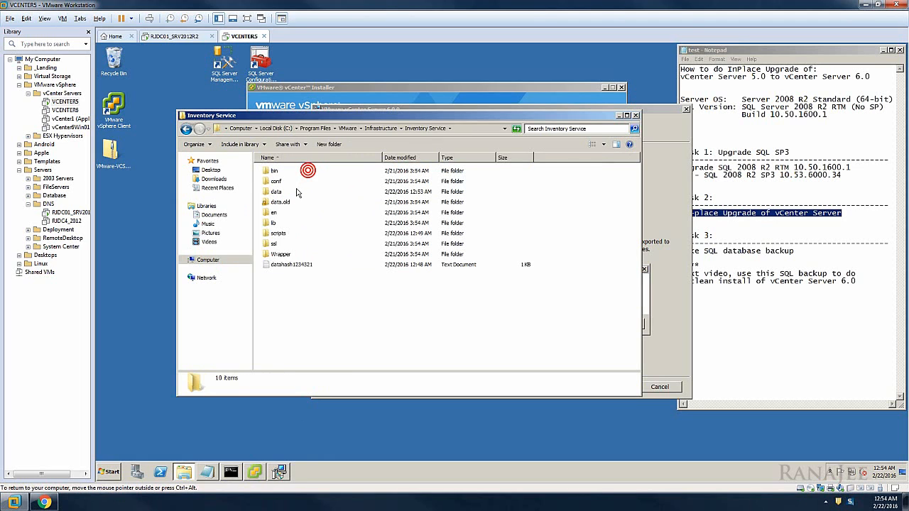
key("BackSpace")
key("BackSpace")
key("BackSpace")
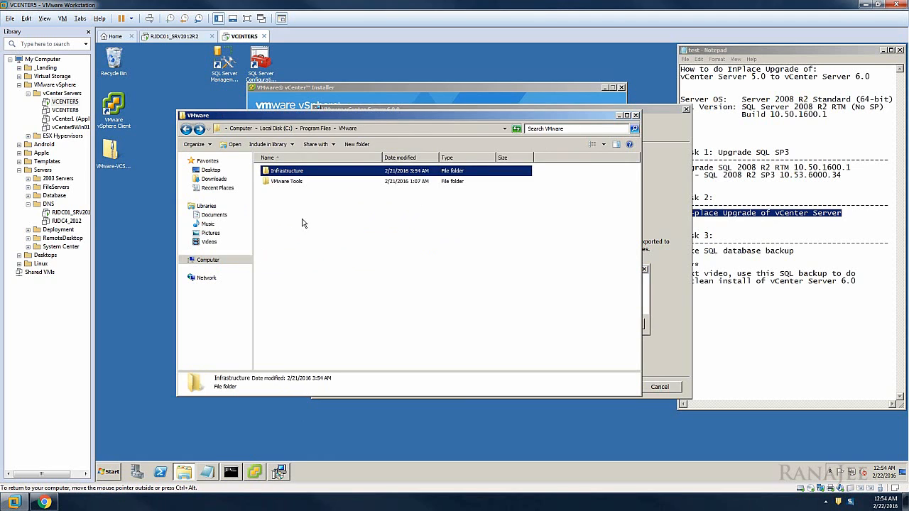
double_click(300, 254)
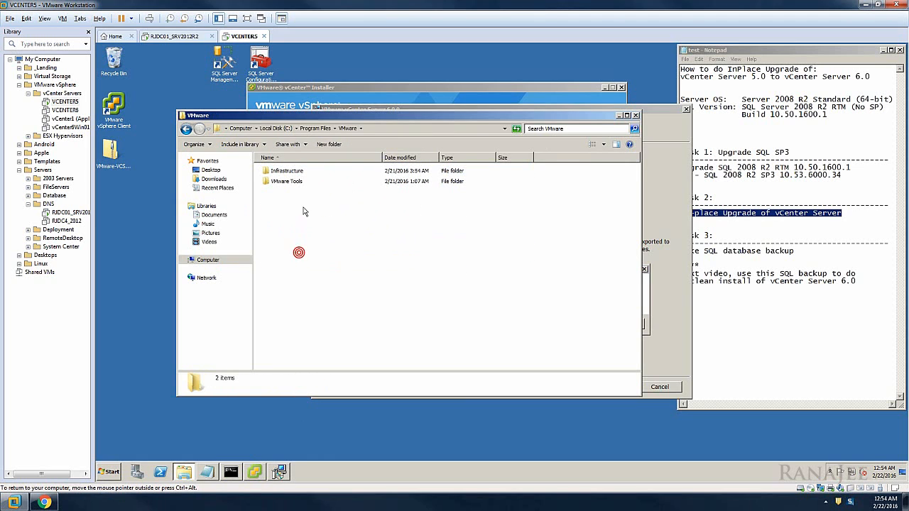
key("BackSpace")
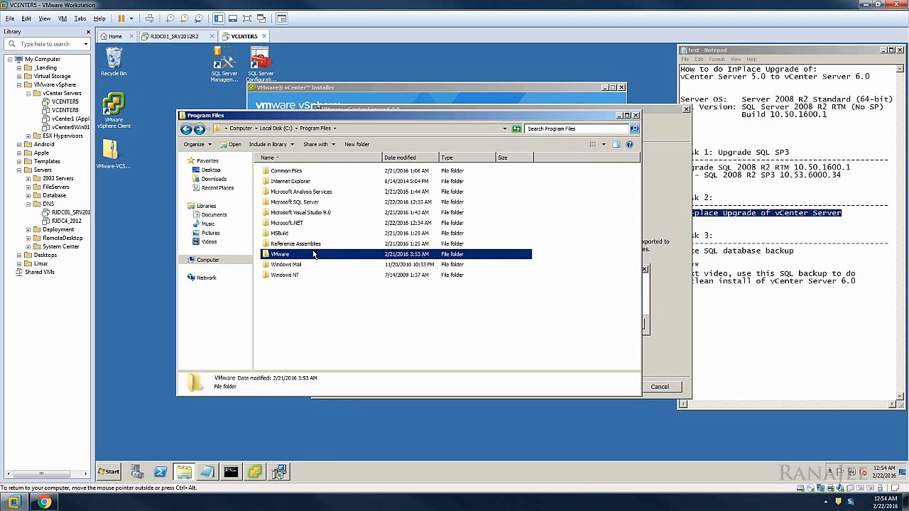
double_click(313, 254)
double_click(304, 172)
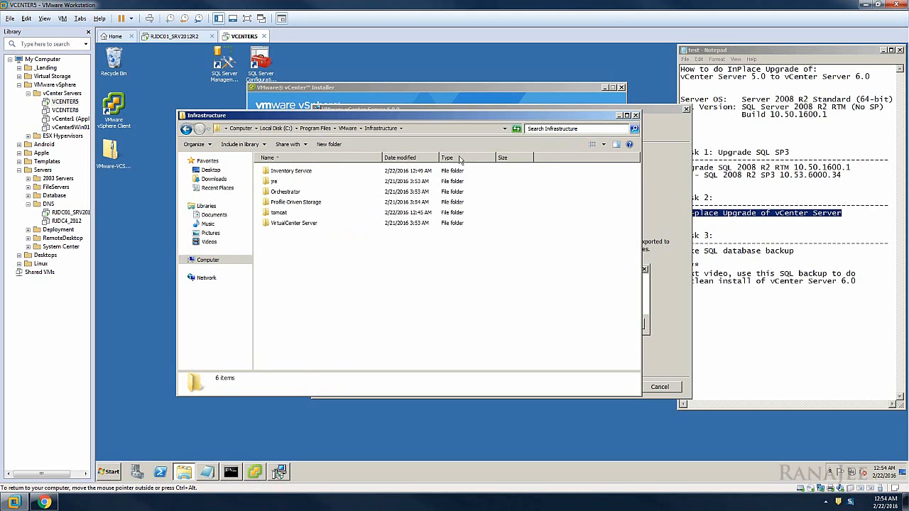
left_click(667, 243)
left_click_drag(555, 116, 589, 316)
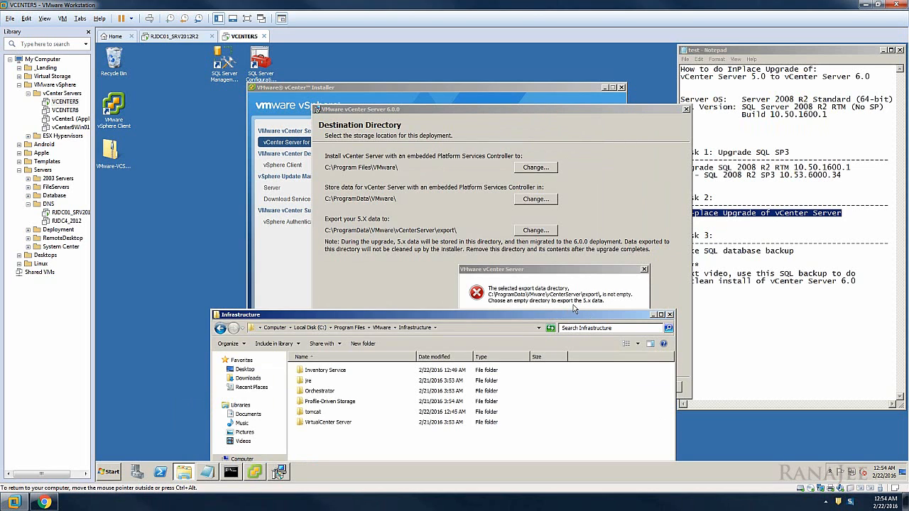
Step: Return to Local Disk (C:) and set the folder options to show hidden files, folders, and drives
left_click(384, 328)
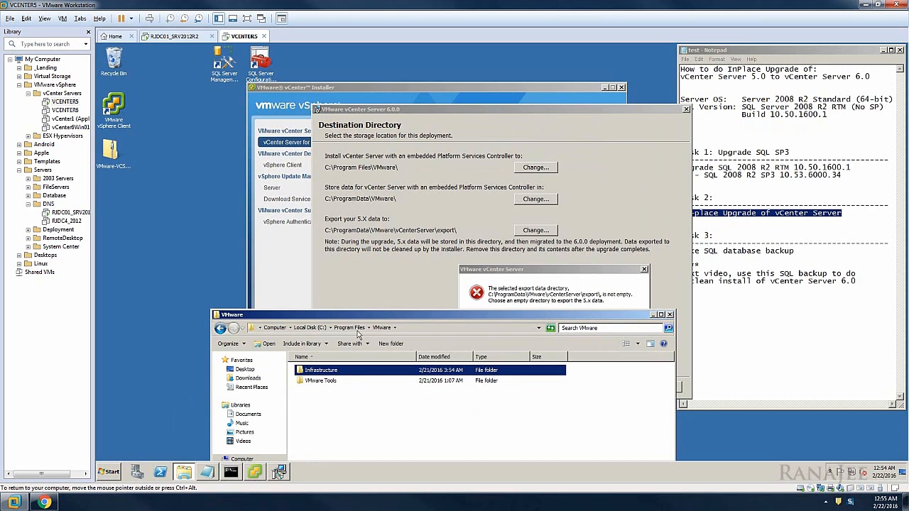
left_click(309, 330)
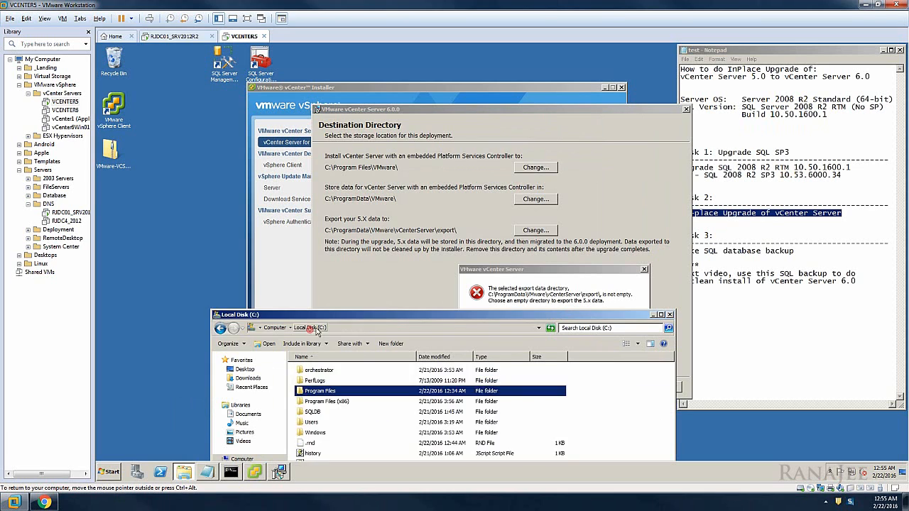
left_click_drag(324, 317, 255, 188)
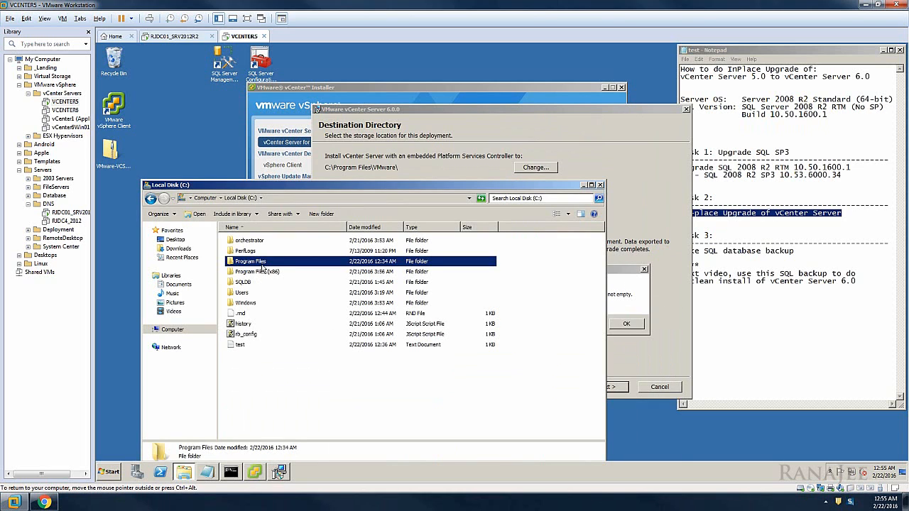
key("alt")
left_click(198, 209)
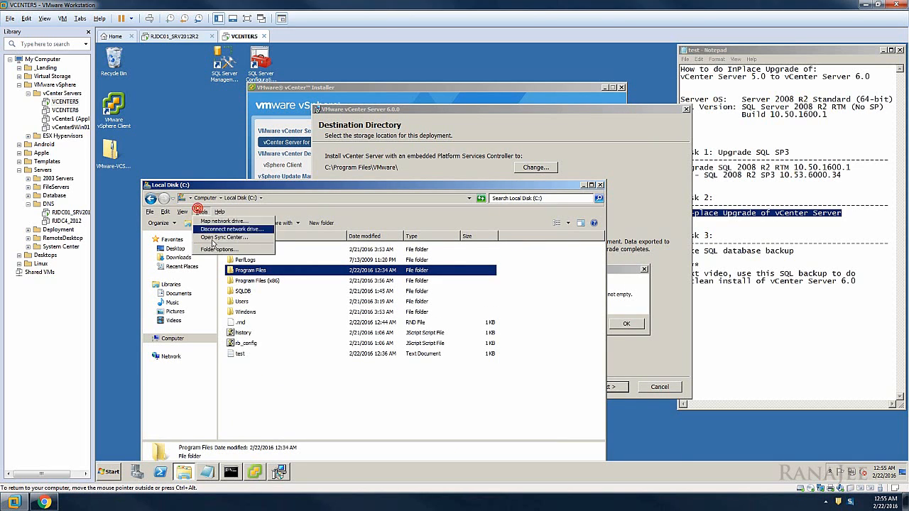
left_click(213, 250)
left_click(186, 233)
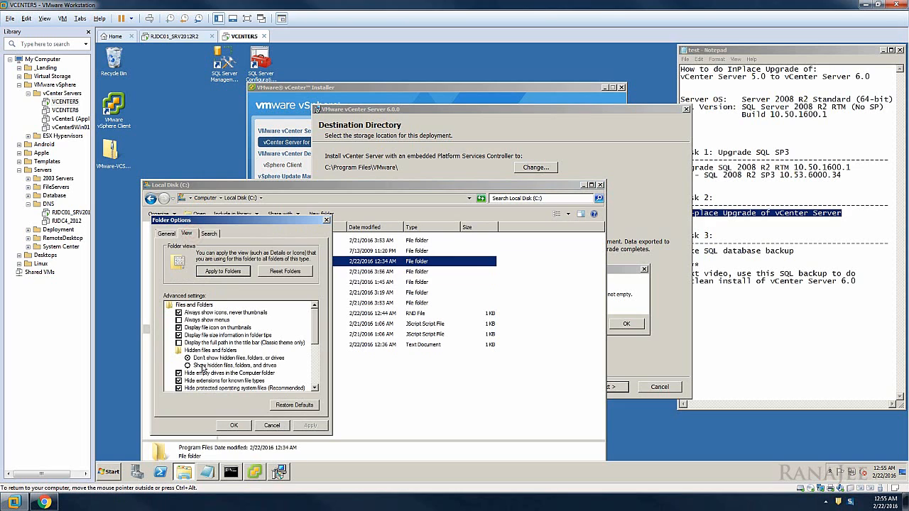
left_click(202, 365)
left_click(234, 425)
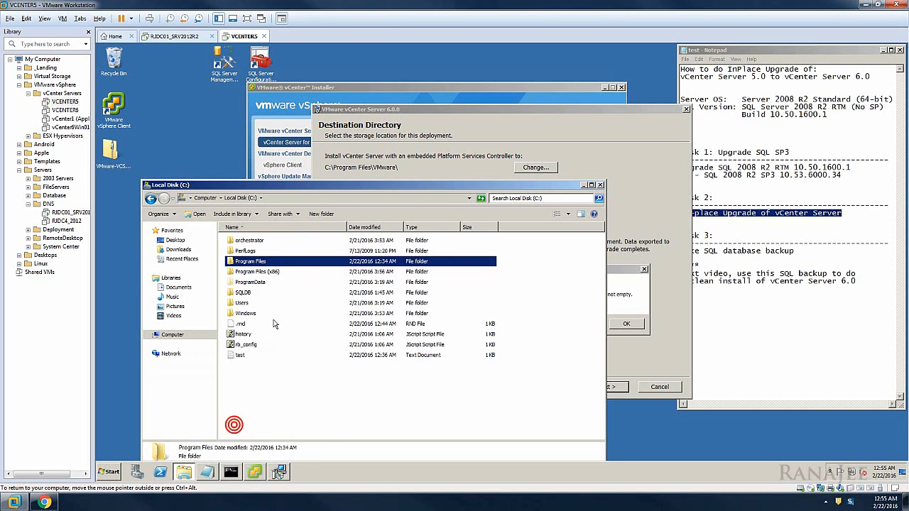
Step: Delete the export folder in C:\ProgramData\VMware\vCenterServer
double_click(253, 283)
double_click(252, 274)
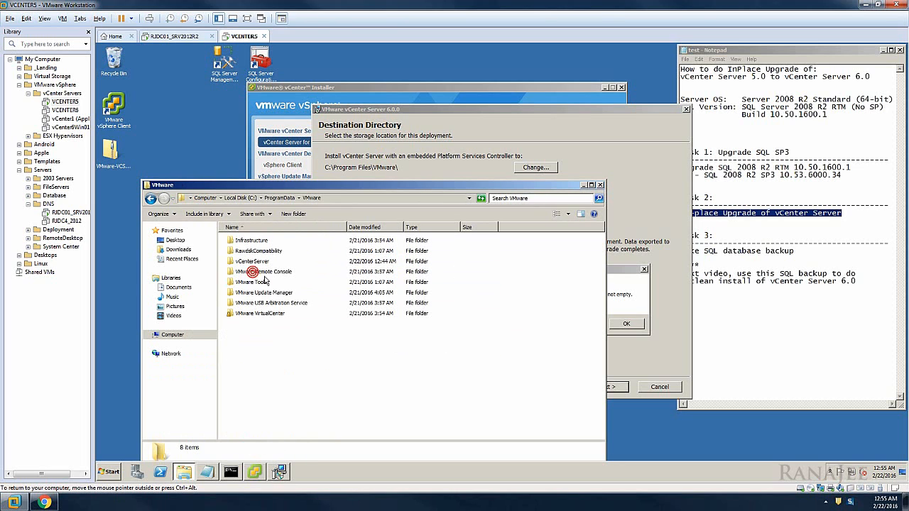
double_click(262, 262)
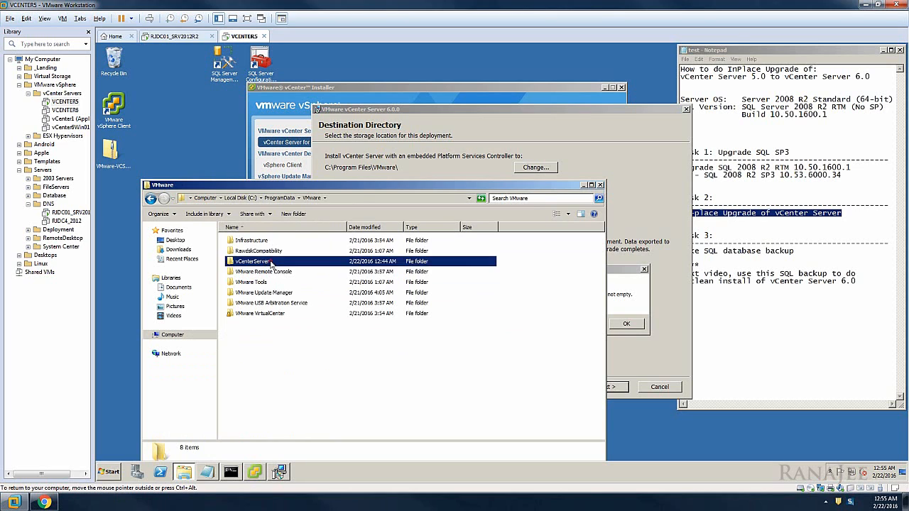
left_click(247, 241)
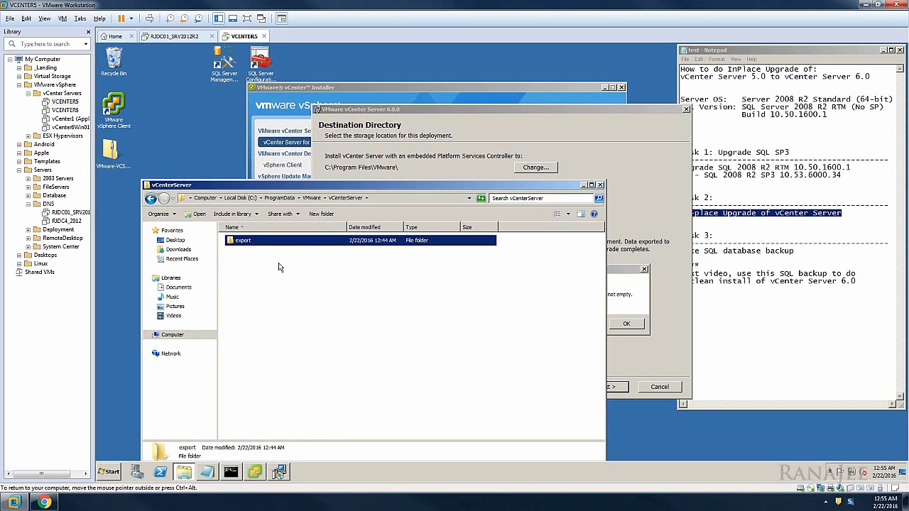
right_click(260, 247)
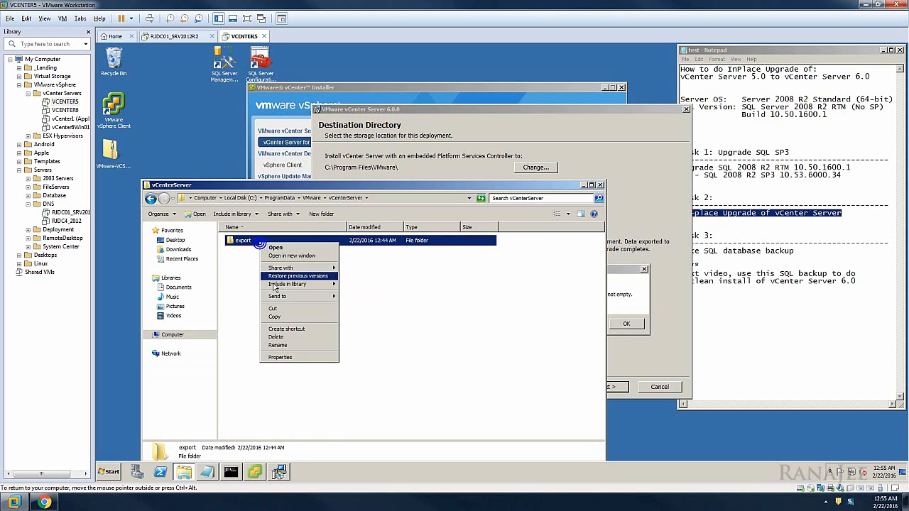
left_click(276, 335)
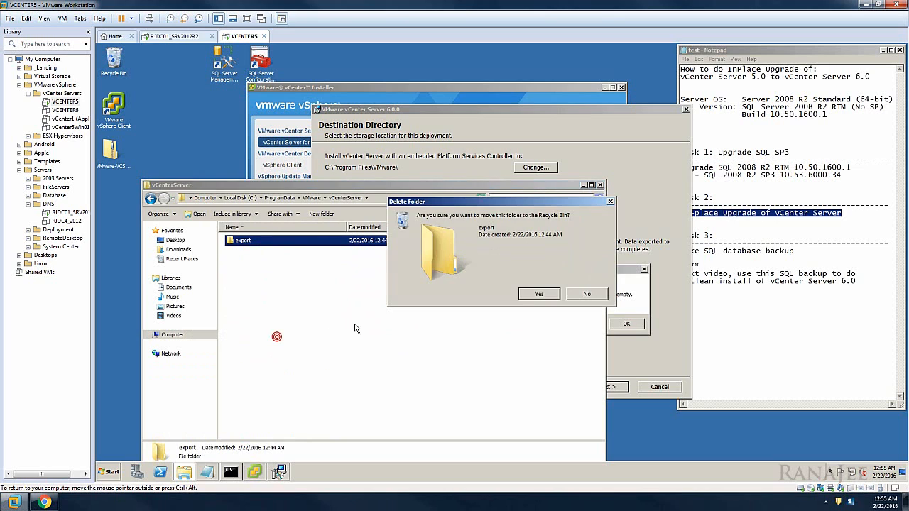
left_click(529, 296)
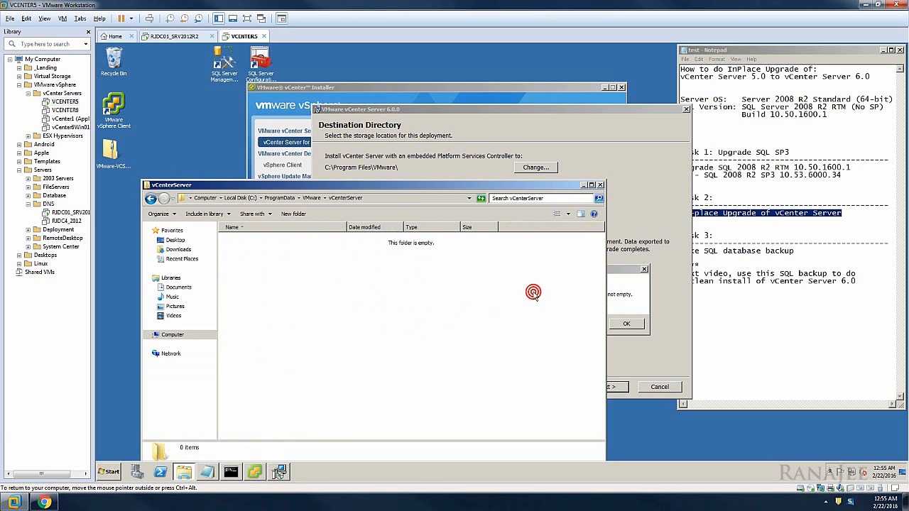
Step: Close the folder window, dismiss the export directory error and continue with the default destination directories to the upgrade summary
left_click(600, 184)
left_click(618, 325)
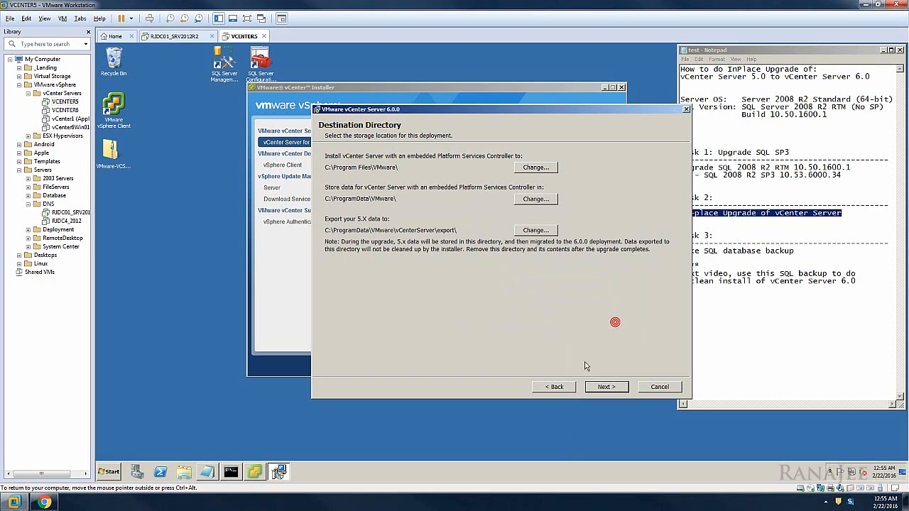
left_click(556, 387)
left_click(606, 387)
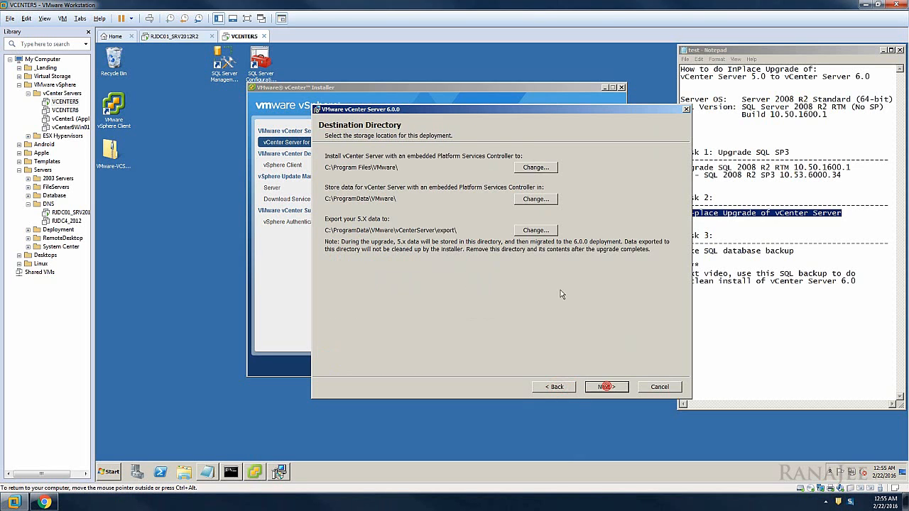
left_click(605, 389)
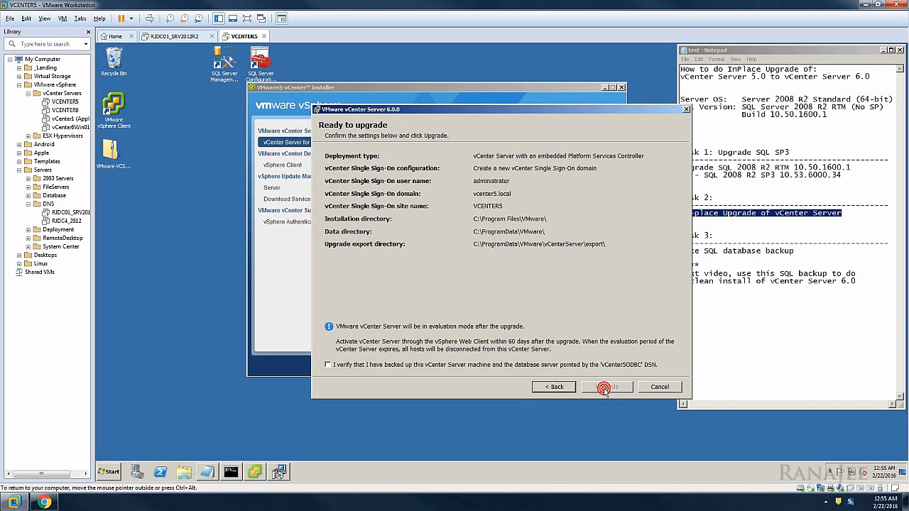
Step: Verify that the vCenter Server machine and database server are backed up, start the upgrade, and move the installer window clear of the notes
left_click(387, 367)
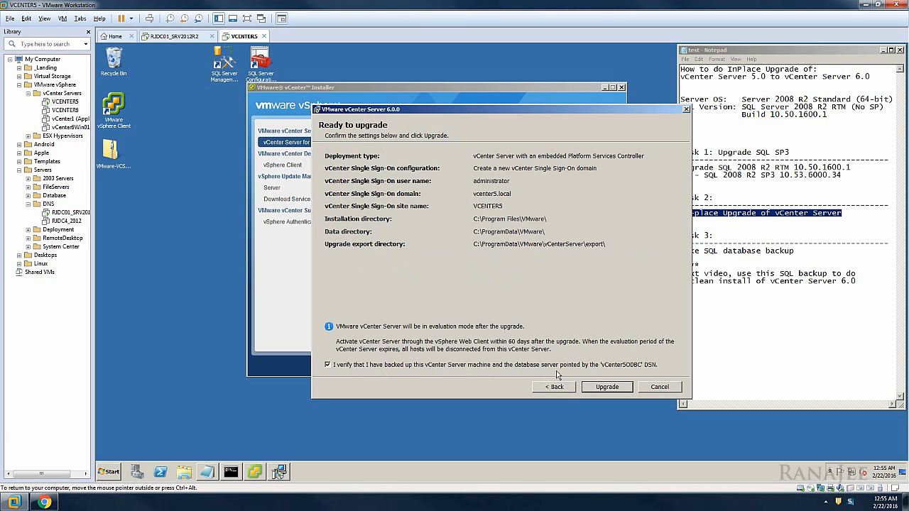
left_click(607, 387)
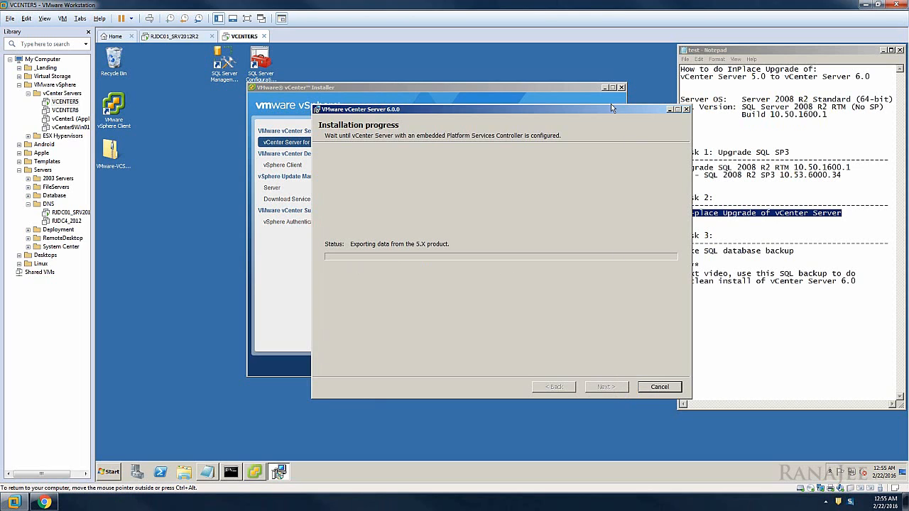
left_click_drag(587, 115, 502, 127)
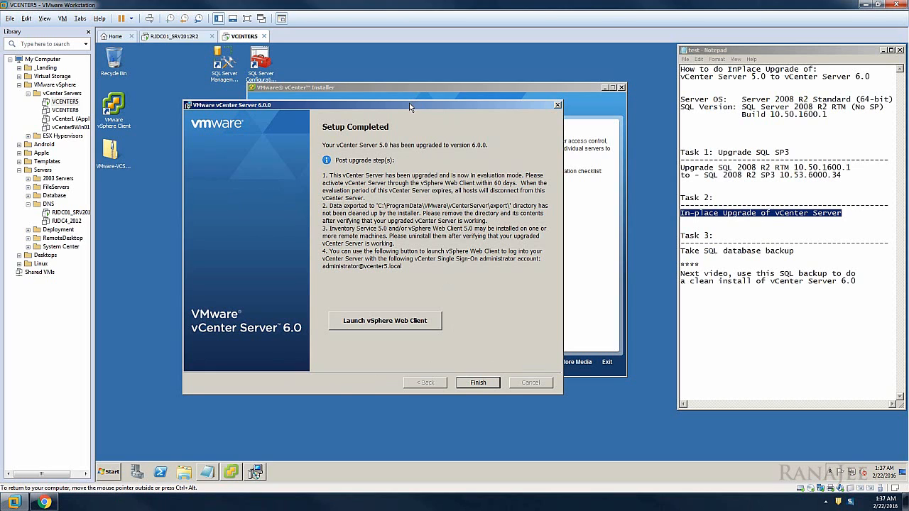
Step: Close the completed vCenter Server setup and start the vSphere Client 6.0 installation with the default setup language
left_click(490, 384)
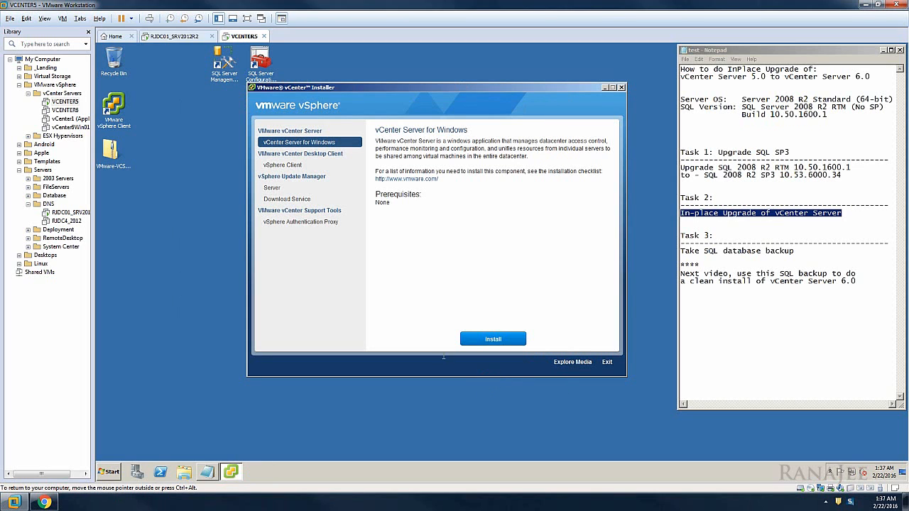
left_click(288, 165)
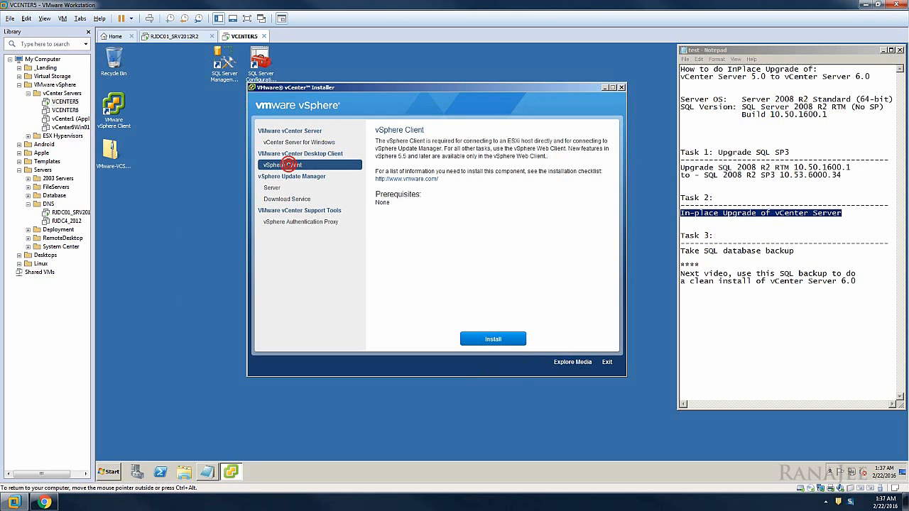
left_click(112, 117)
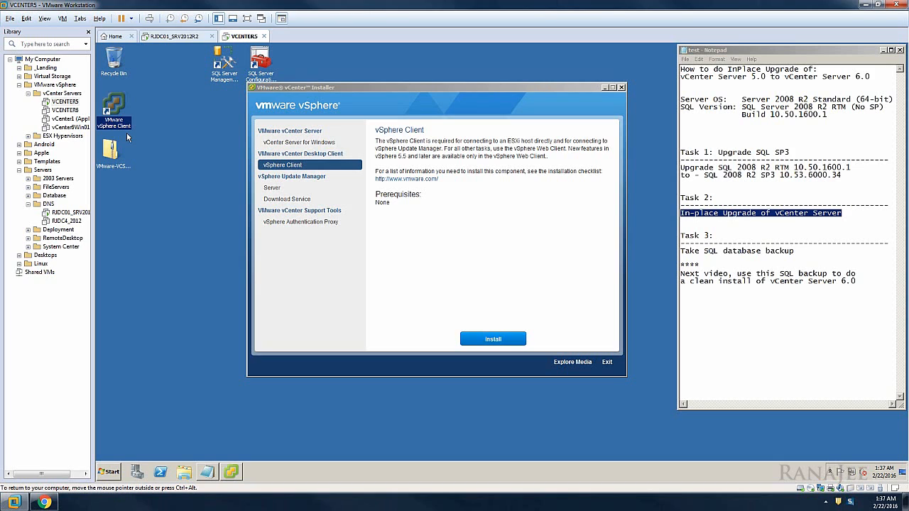
left_click(514, 340)
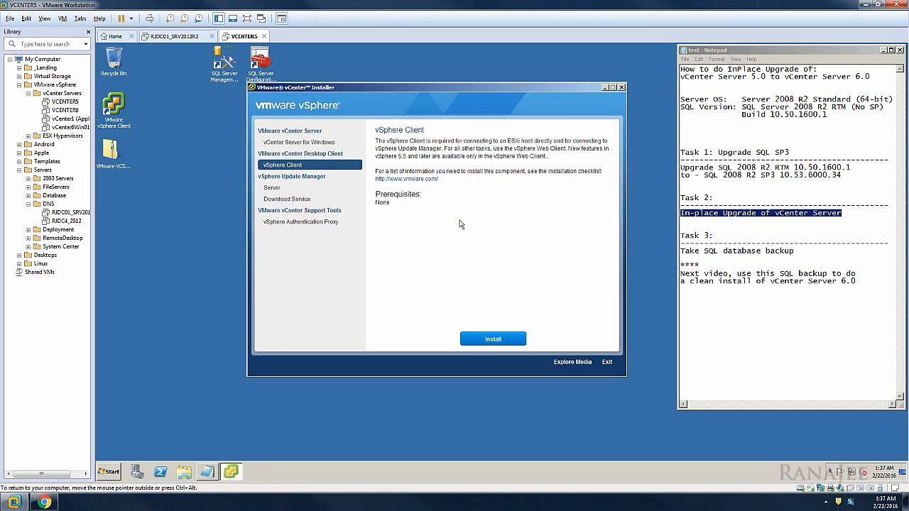
left_click(532, 277)
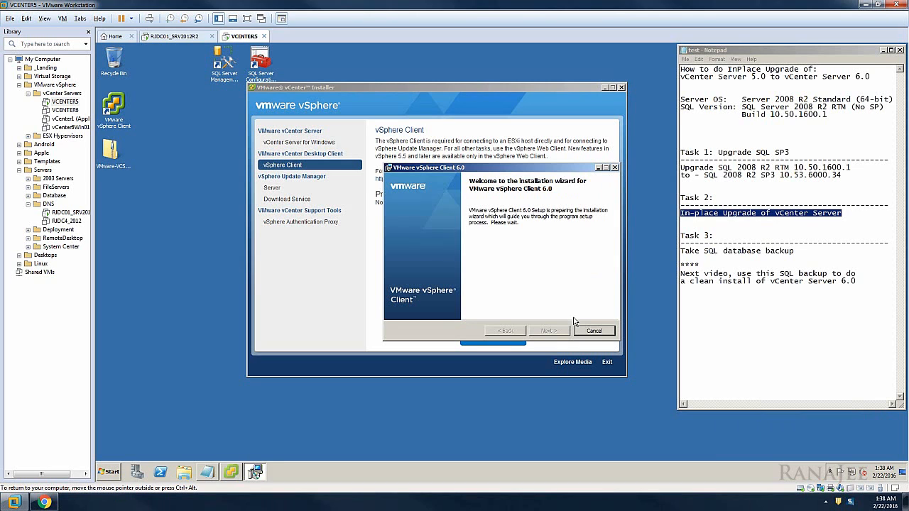
Step: Install vSphere Client 6.0 with the license terms accepted, the default destination folder, and applications in use closed automatically, then finish the wizard
left_click(552, 330)
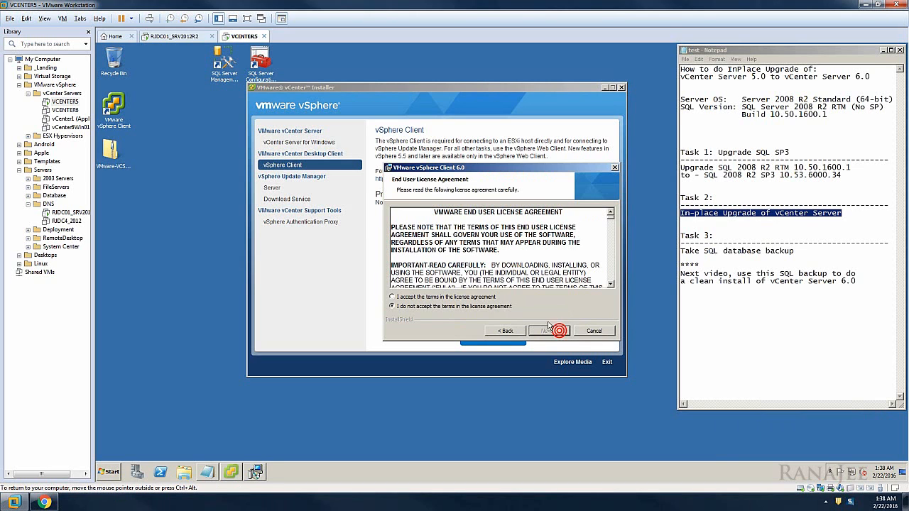
left_click(481, 298)
left_click(551, 331)
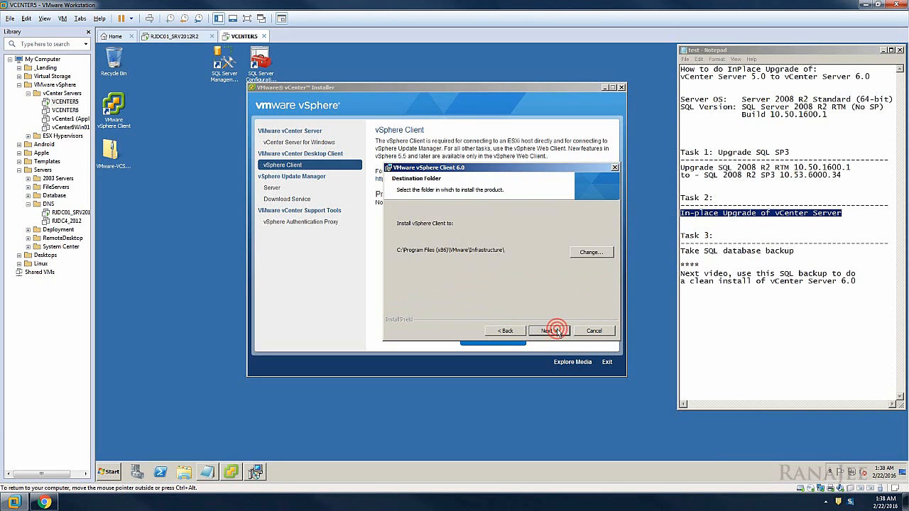
left_click(557, 332)
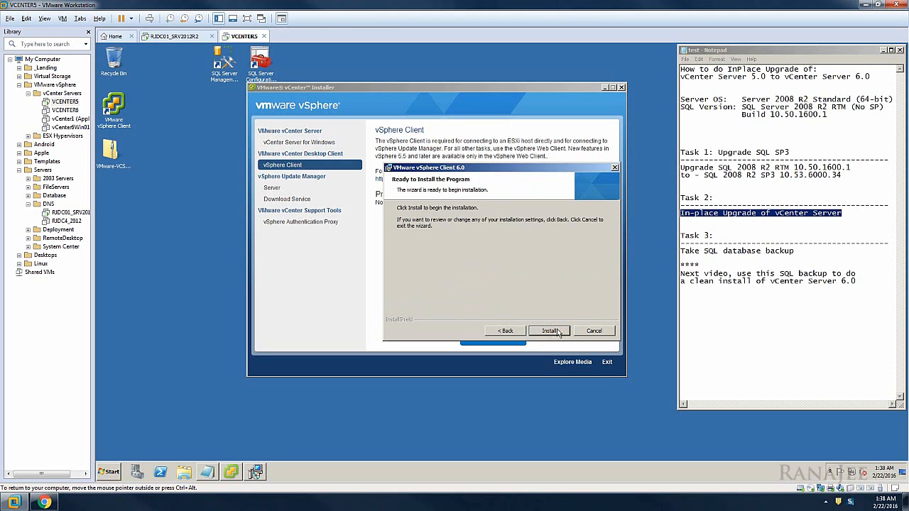
left_click(557, 331)
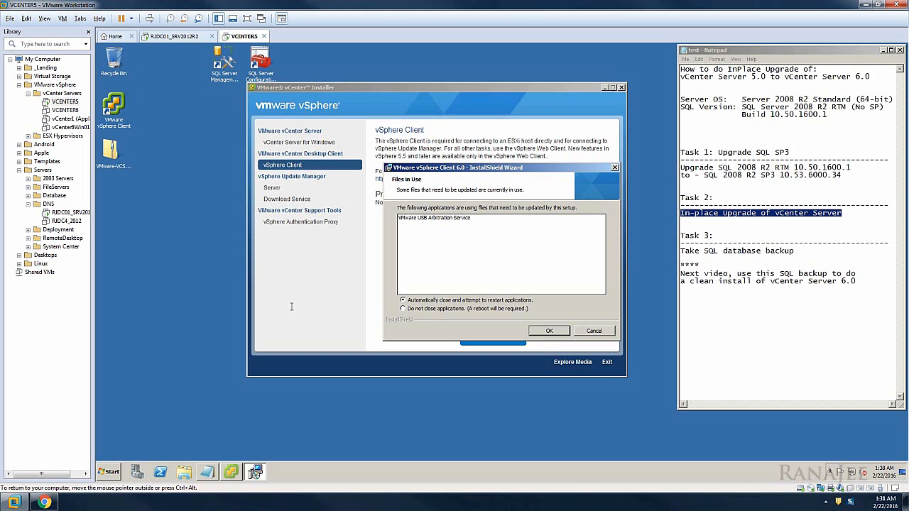
left_click(555, 330)
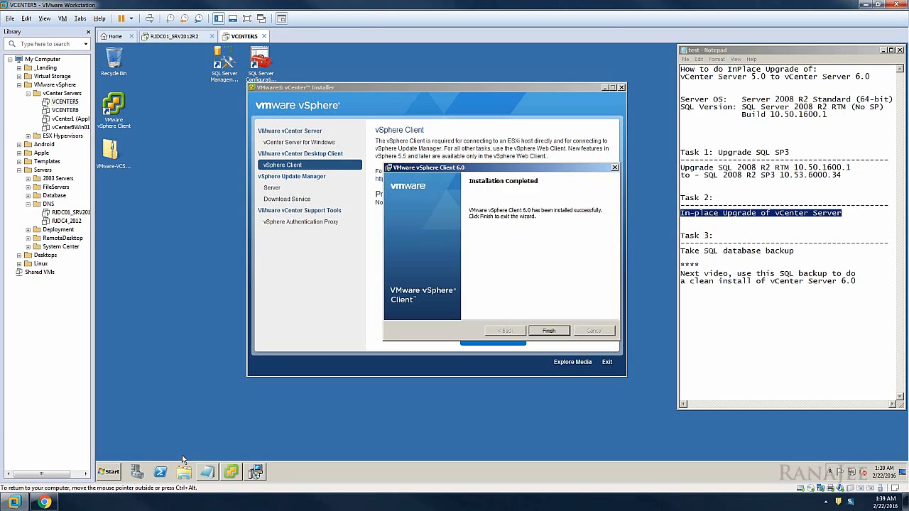
left_click(548, 332)
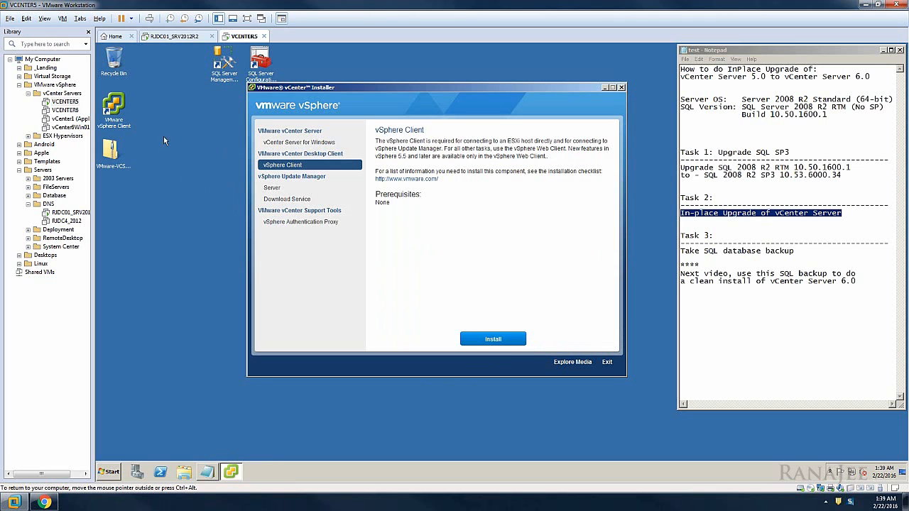
Step: Start the vSphere Update Manager Server installation with the default language and agree to upgrade the earlier version
left_click(276, 189)
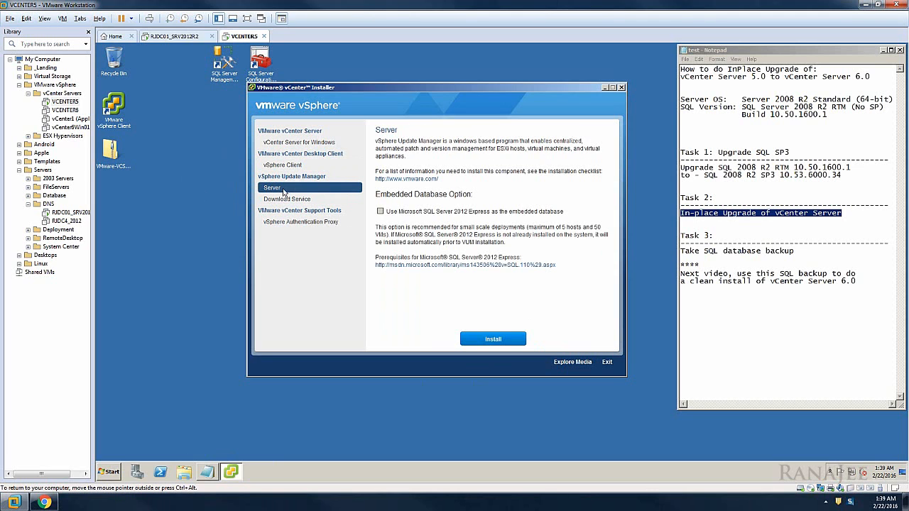
left_click(488, 341)
left_click(538, 277)
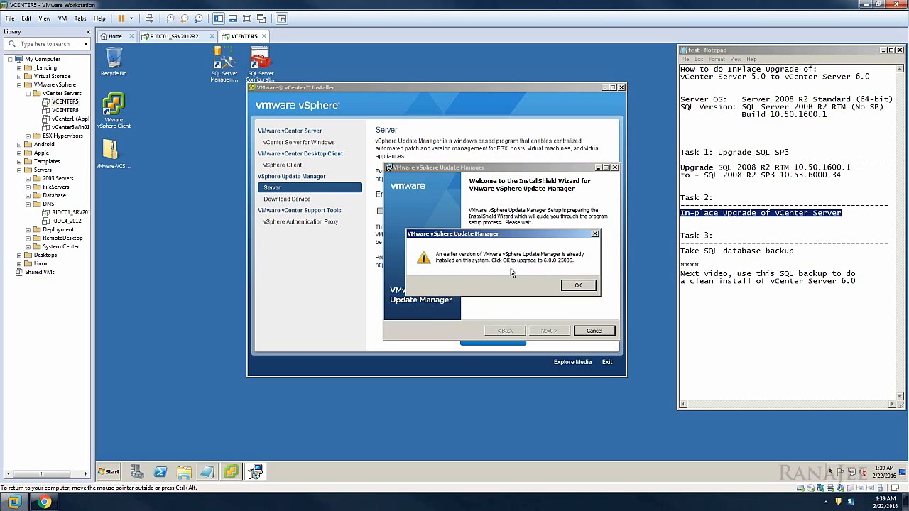
left_click(568, 286)
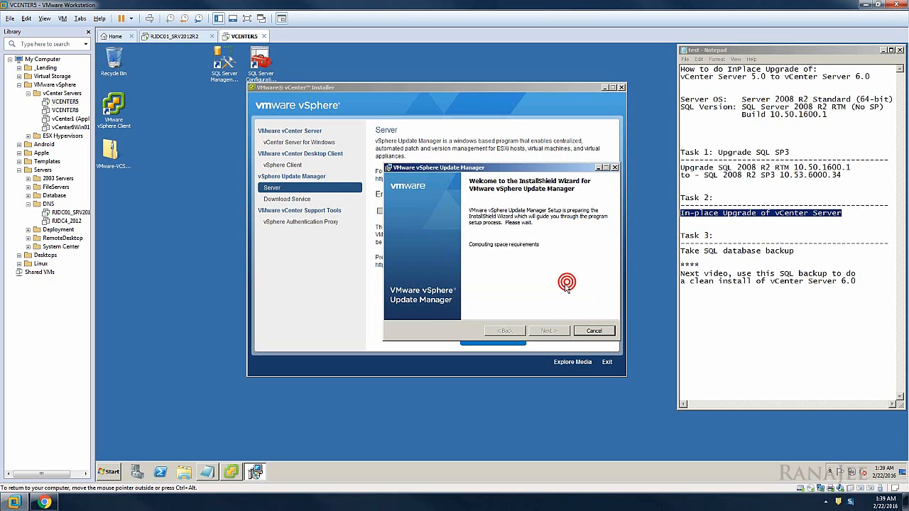
Step: Accept the Update Manager license terms and deselect downloading updates from default sources immediately after installation
left_click(558, 330)
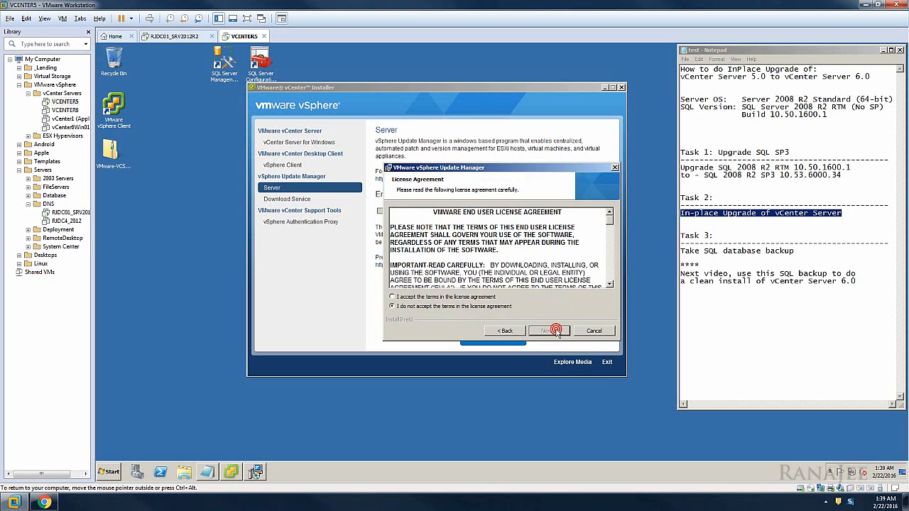
left_click(448, 299)
left_click(550, 332)
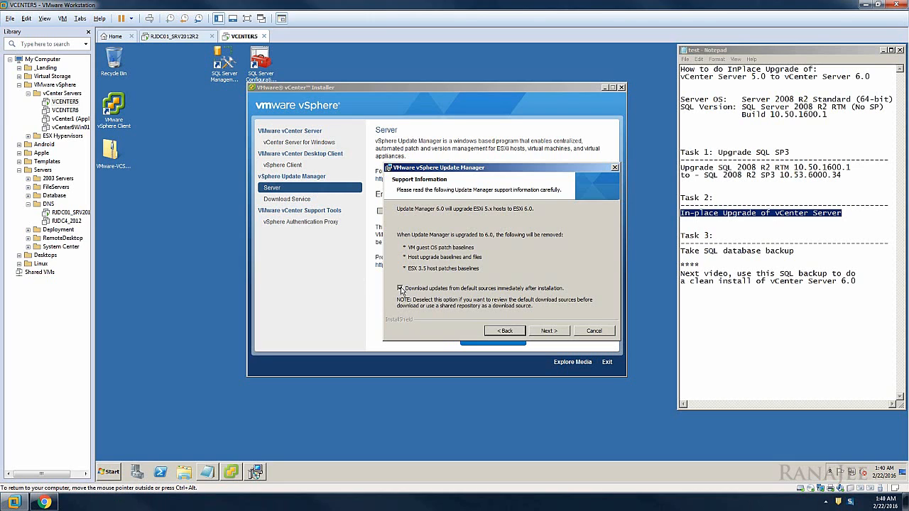
left_click(399, 288)
left_click(541, 332)
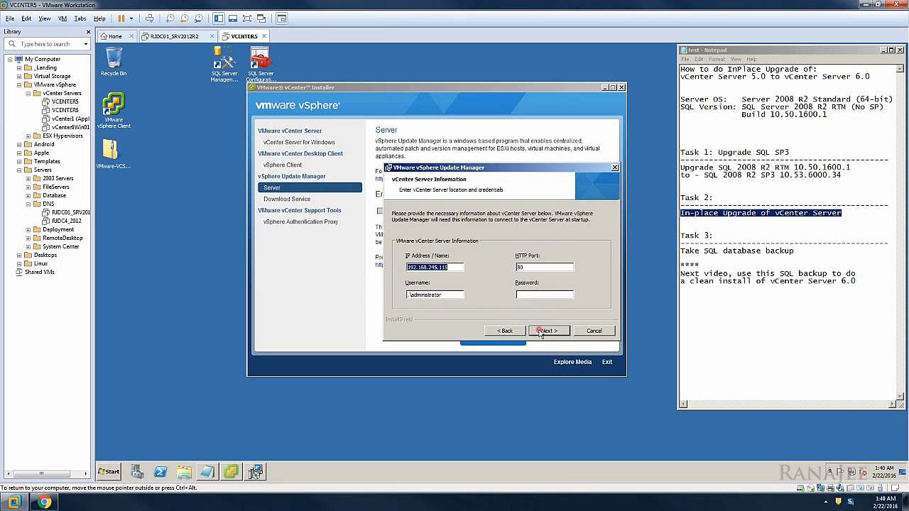
Step: Enter the vCenter Server administrator password and continue past the existing DSN database information
left_click(526, 296)
type("•••••••••••")
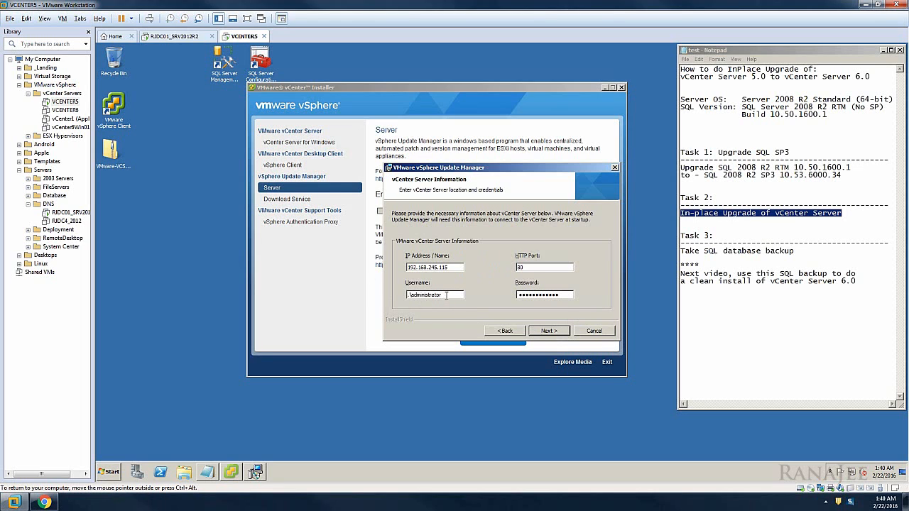
left_click(549, 329)
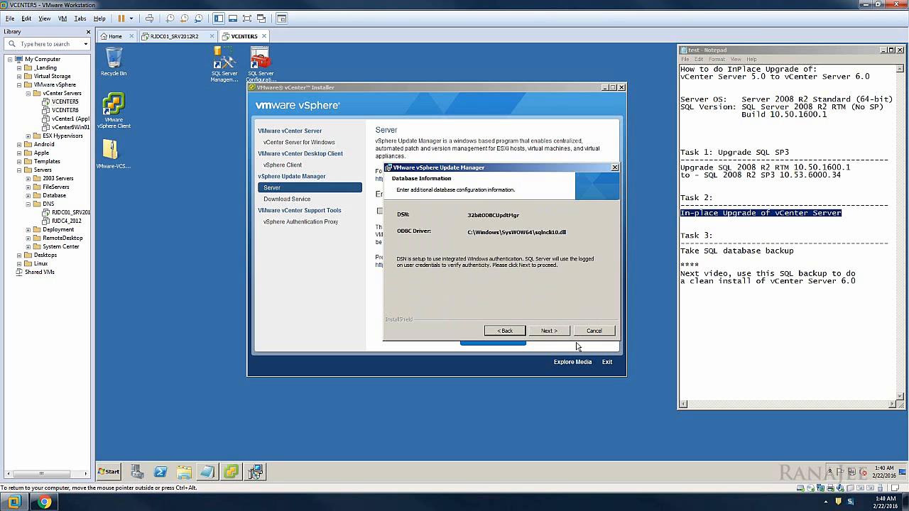
left_click(541, 334)
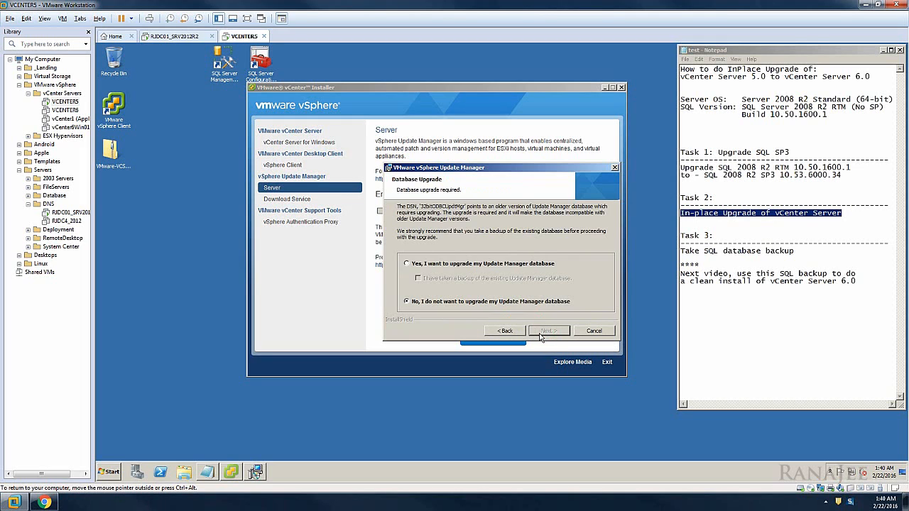
Step: Choose to upgrade the Update Manager database and confirm that a backup of the existing database has been taken
left_click(511, 267)
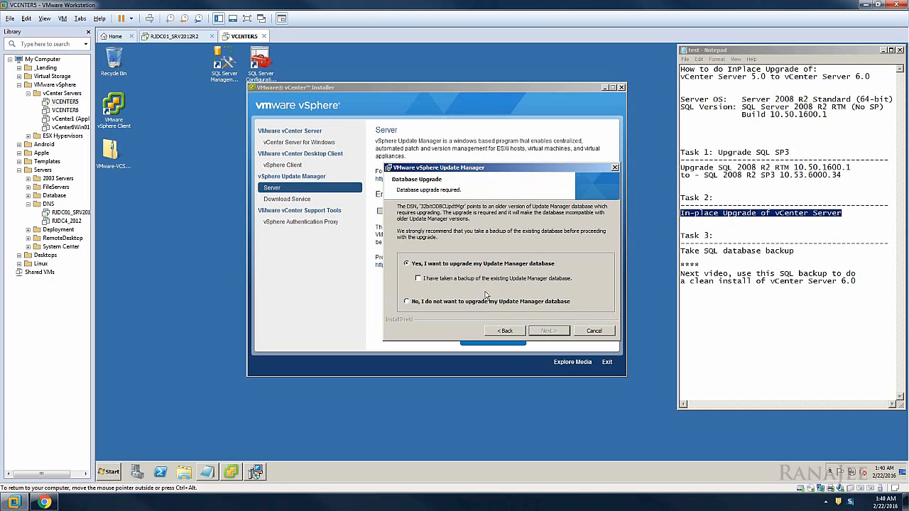
left_click(418, 279)
left_click(551, 330)
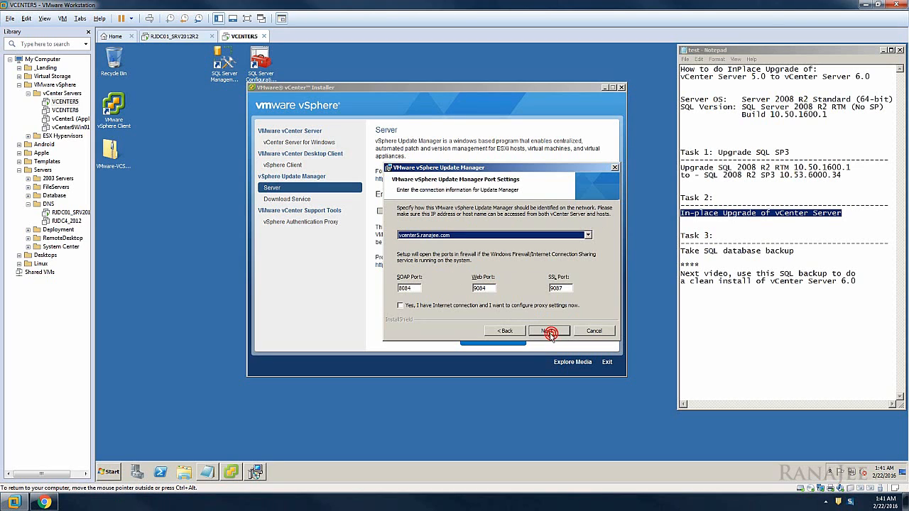
Step: Identify Update Manager on the network as vcenter5.ranajee.com and continue with the default ports and no proxy configuration
left_click(588, 235)
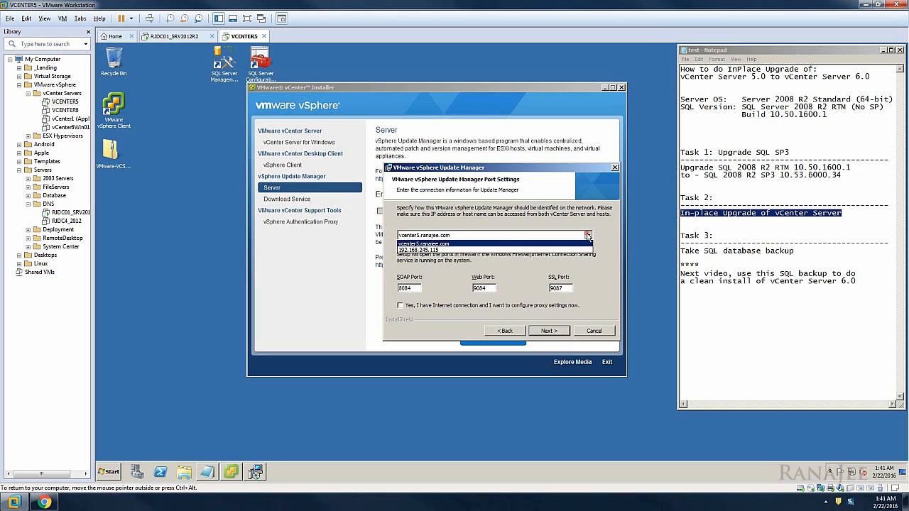
left_click(587, 235)
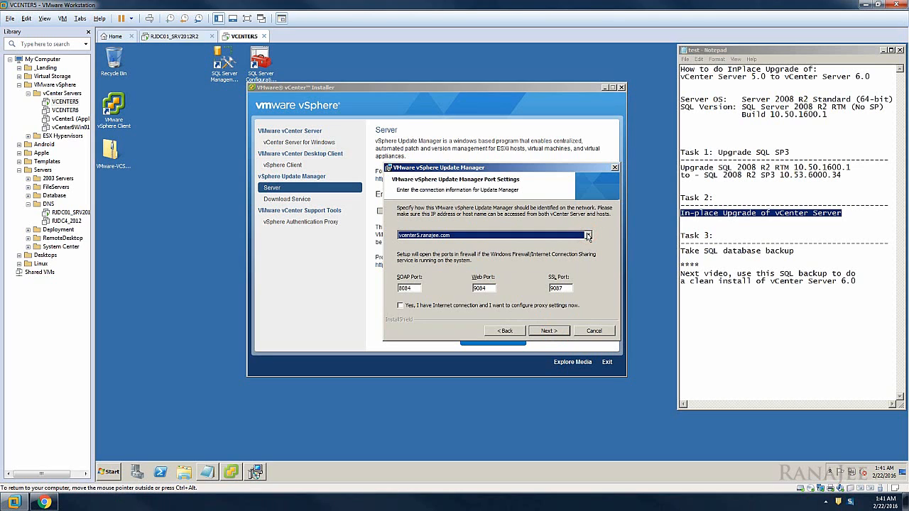
left_click(587, 235)
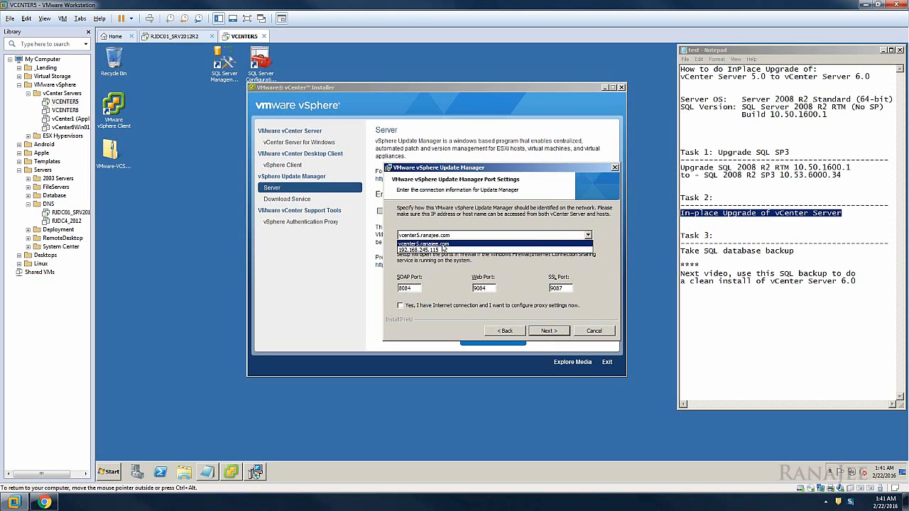
left_click(442, 245)
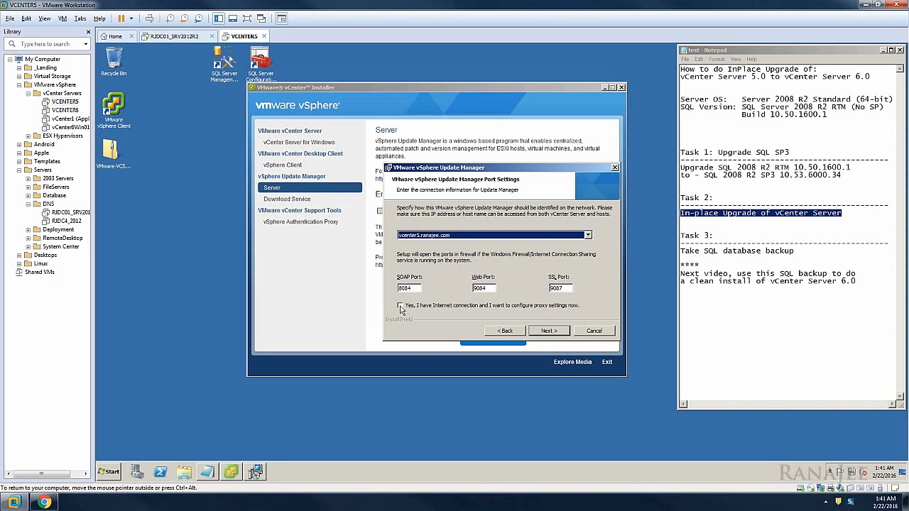
left_click(546, 331)
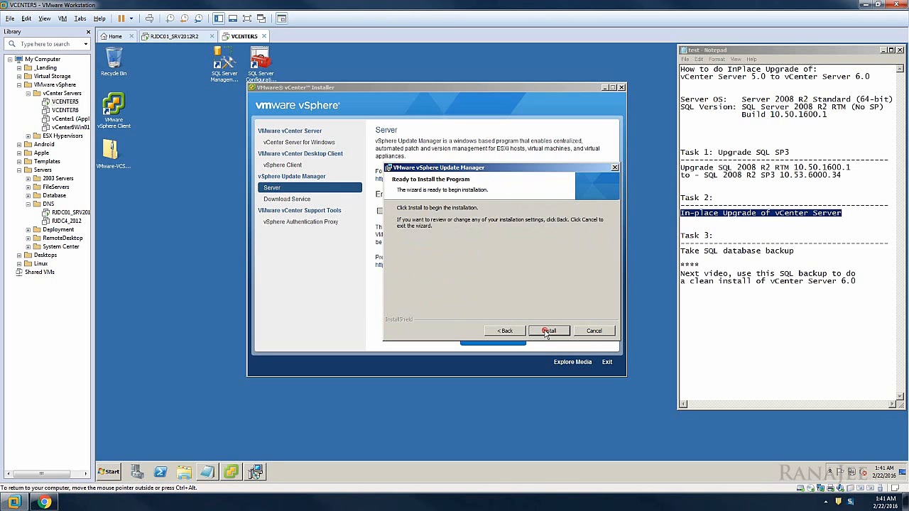
Step: Install Update Manager with applications in use closed automatically, finish the wizard and exit the vCenter Installer
left_click(560, 333)
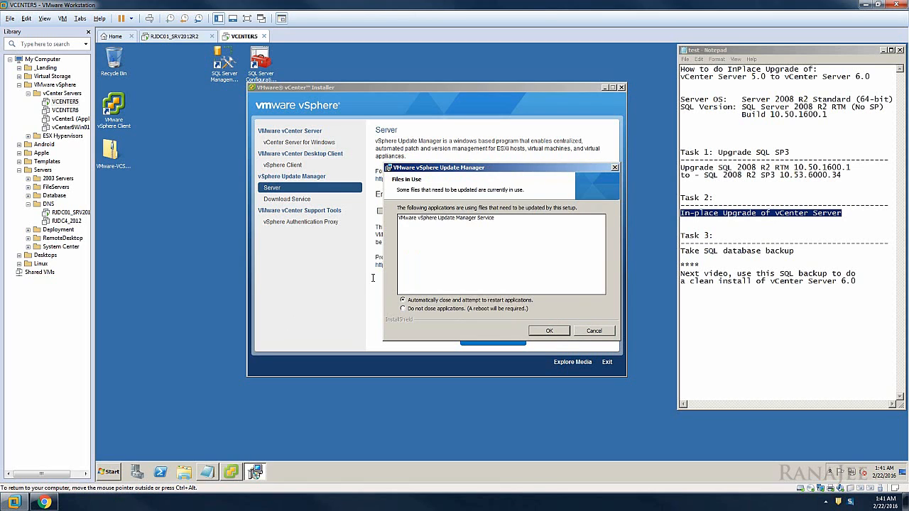
left_click(557, 331)
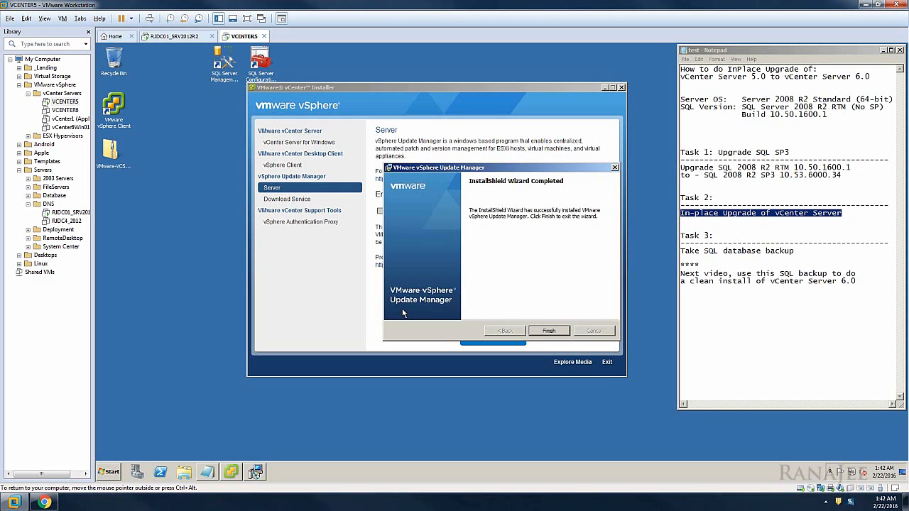
left_click(561, 334)
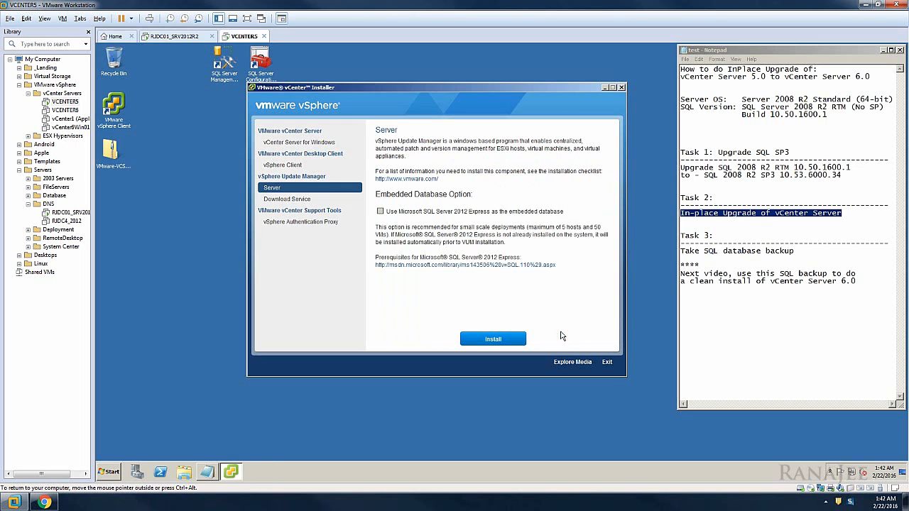
left_click(607, 363)
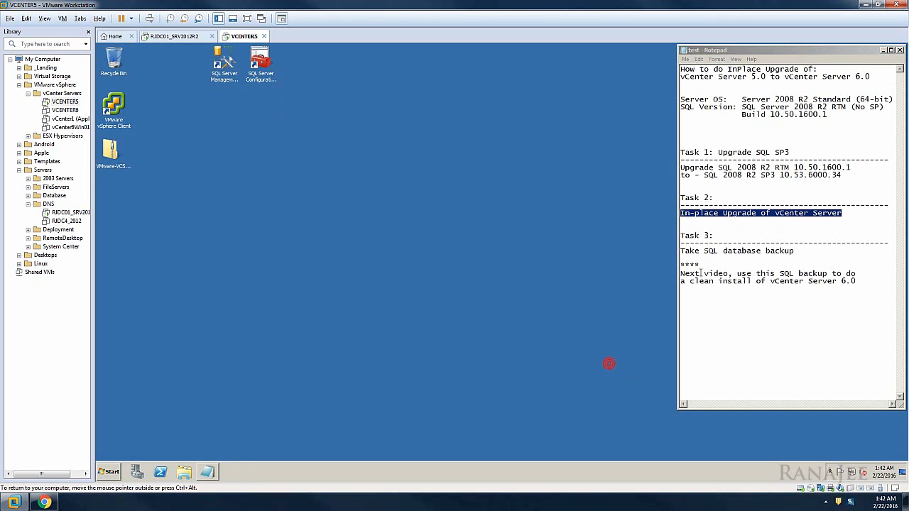
Step: Log in to VCENTER5.ranajee.com through the vSphere Client with Windows session credentials, installing the newly presented SSL certificate and dismissing the evaluation notice
left_click(478, 186)
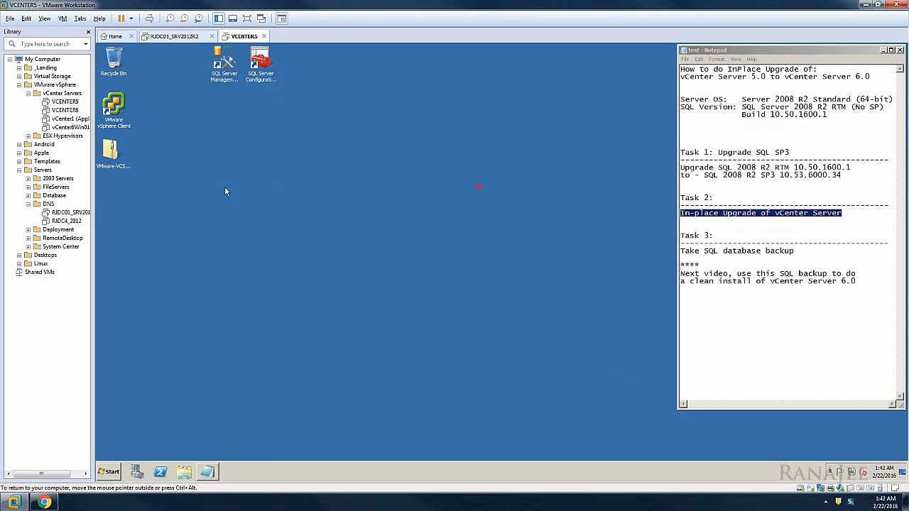
left_click(116, 105)
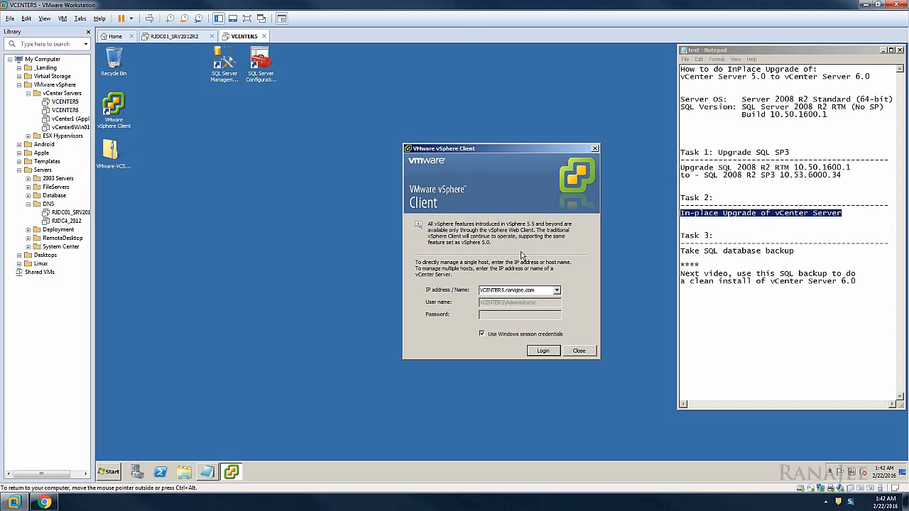
left_click(543, 352)
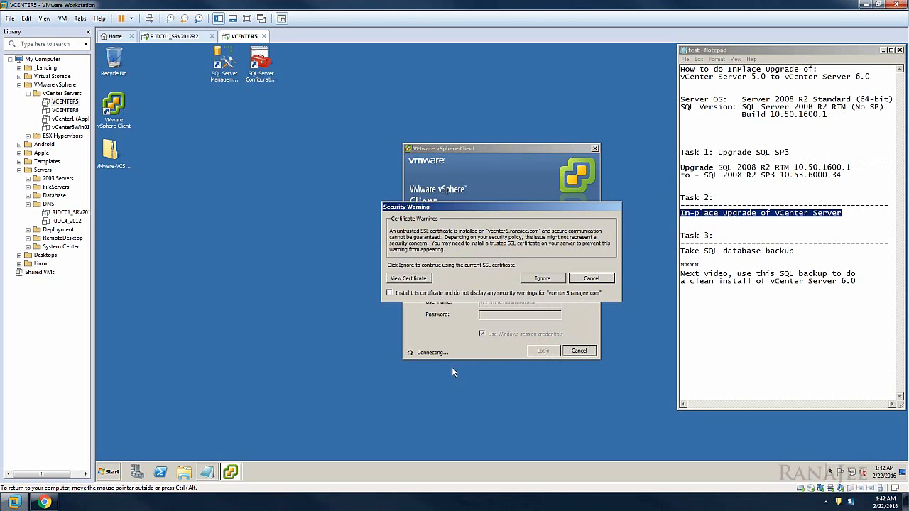
left_click(389, 293)
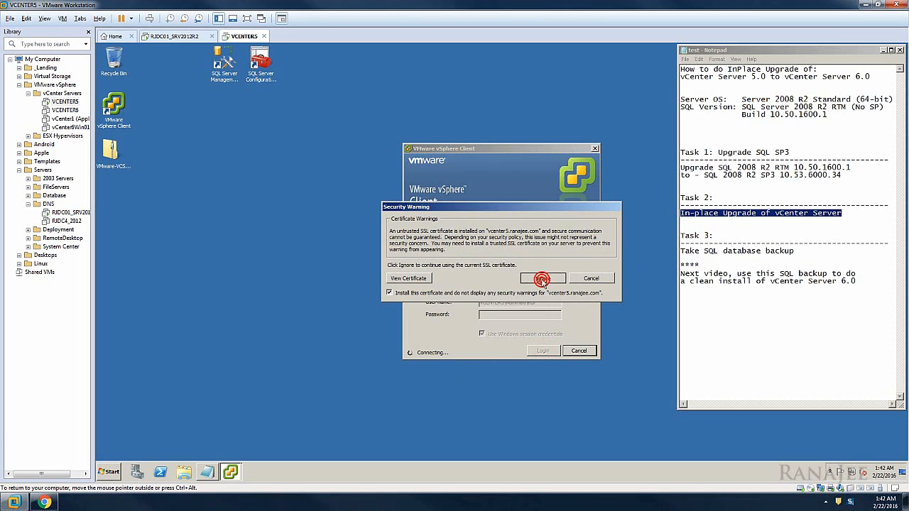
left_click(541, 278)
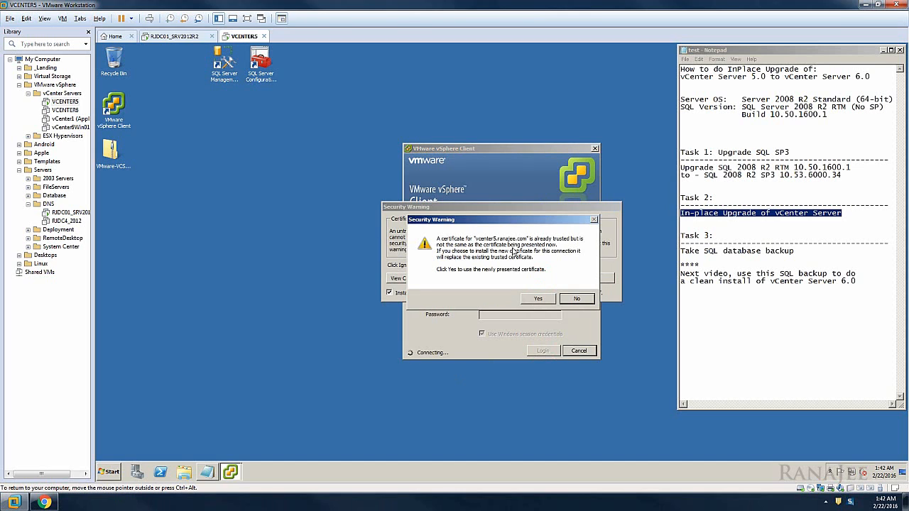
left_click(537, 300)
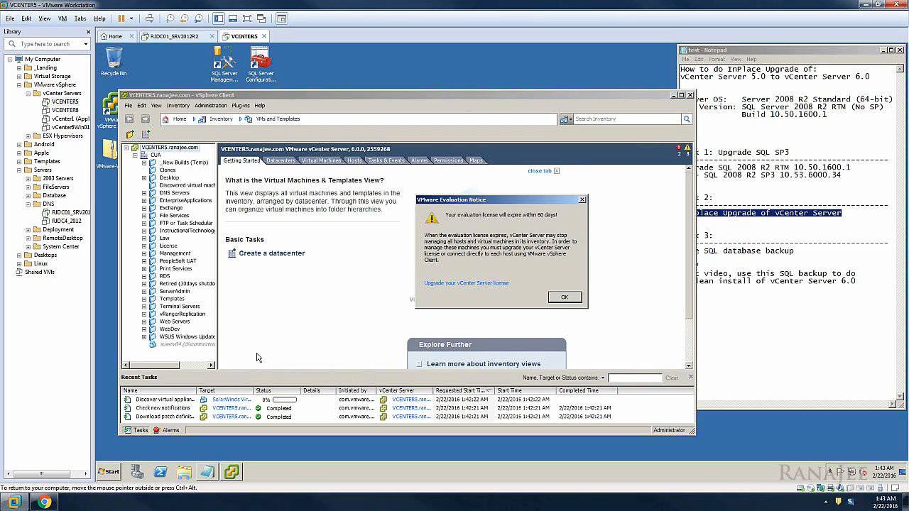
left_click(566, 298)
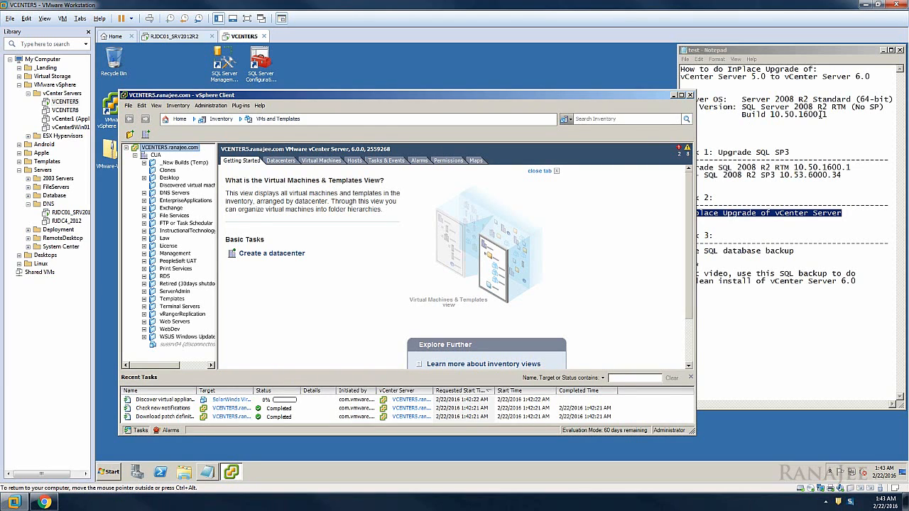
left_click_drag(879, 78, 680, 77)
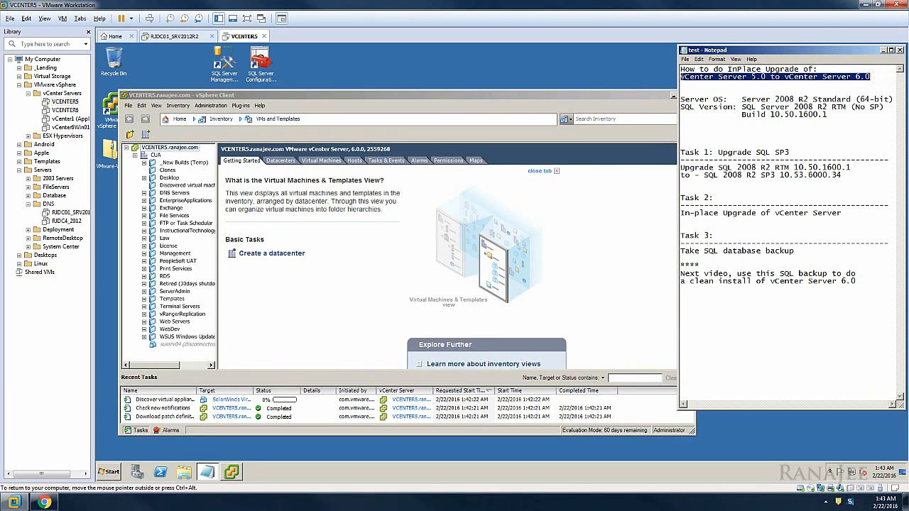
left_click(726, 86)
left_click(535, 151)
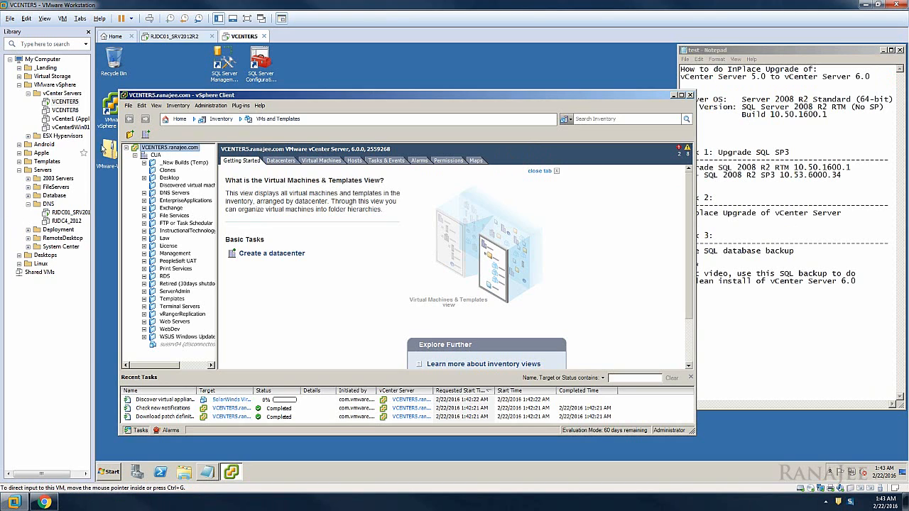
Step: Open the Hosts and Clusters inventory and bring up the Plug-in Manager
left_click(179, 118)
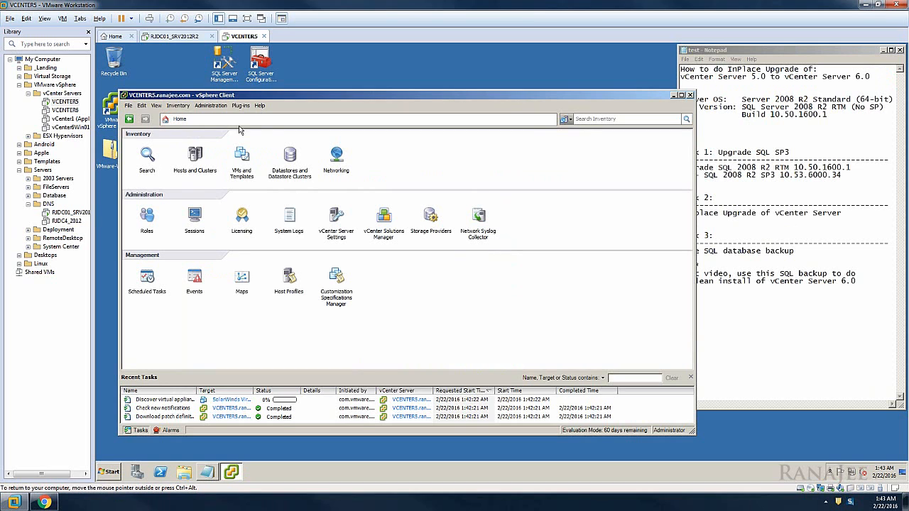
left_click(195, 157)
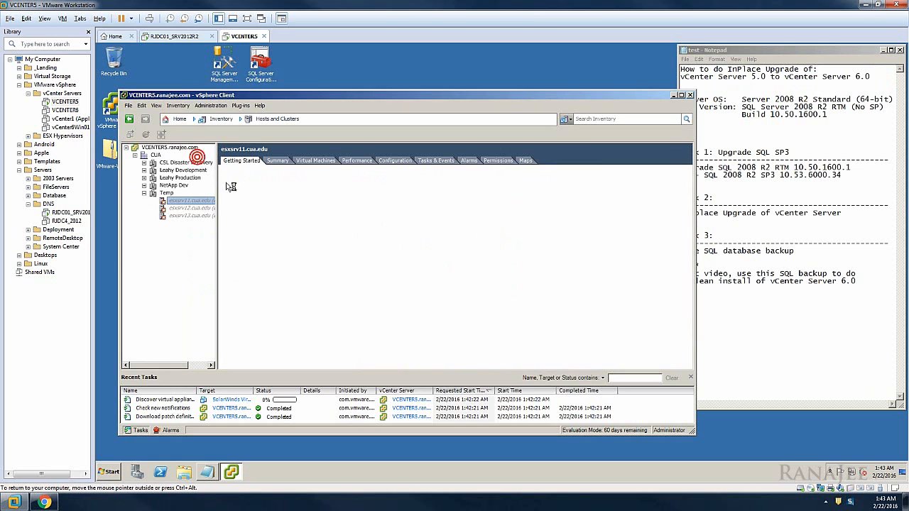
left_click(241, 105)
left_click(266, 116)
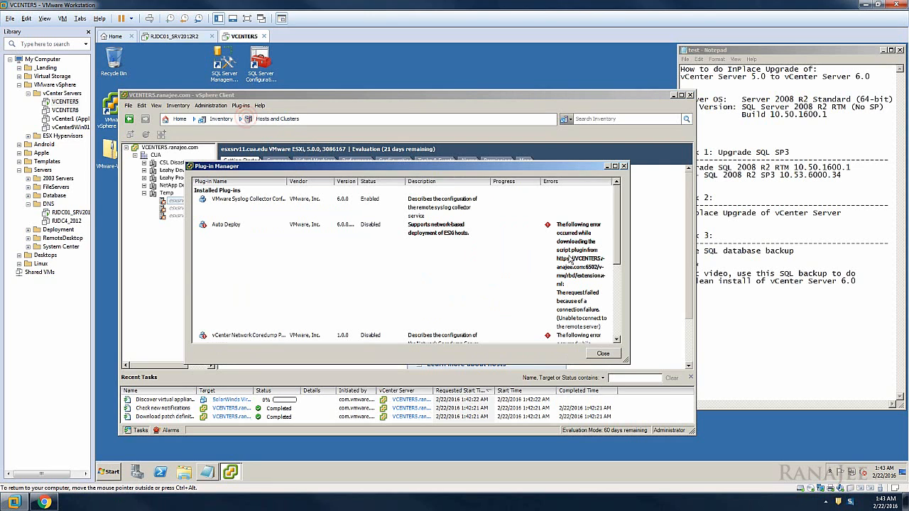
Step: Find the VMware vSphere Update Manager Extension among the available plug-ins and start its download and installation
left_click_drag(614, 220, 615, 330)
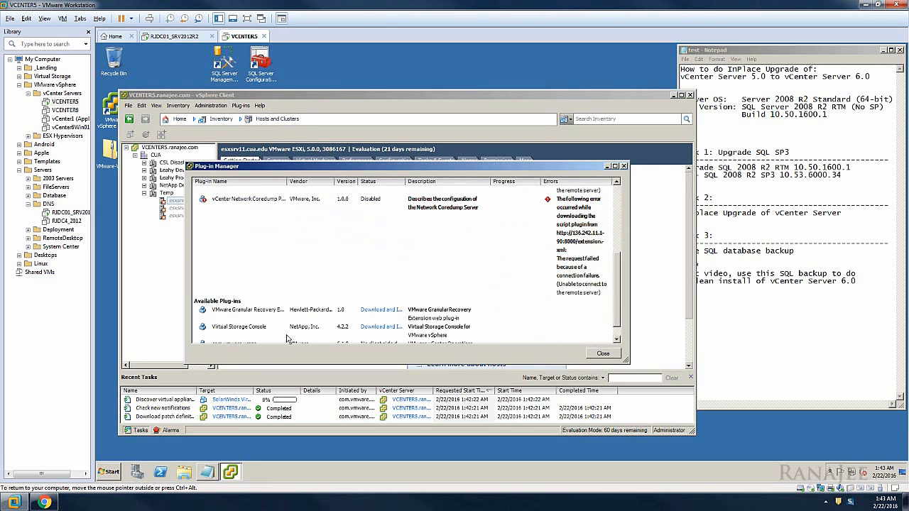
left_click(617, 337)
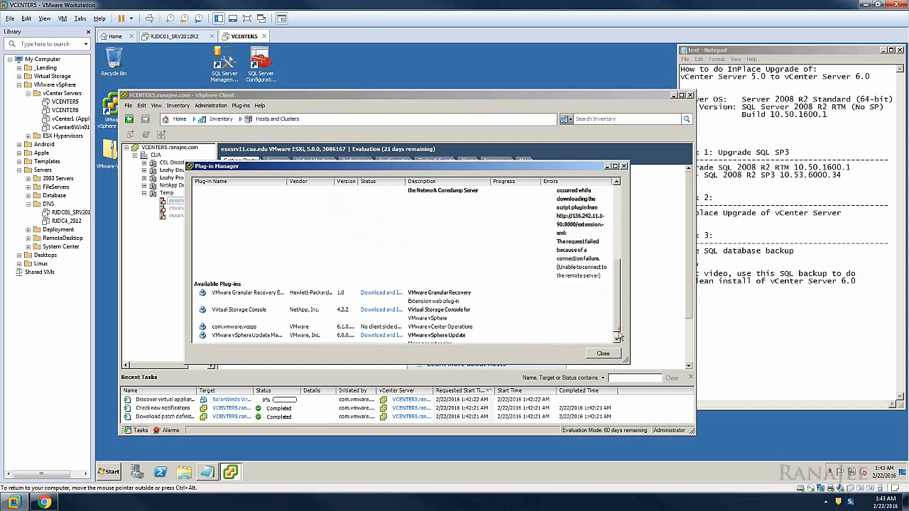
left_click(617, 337)
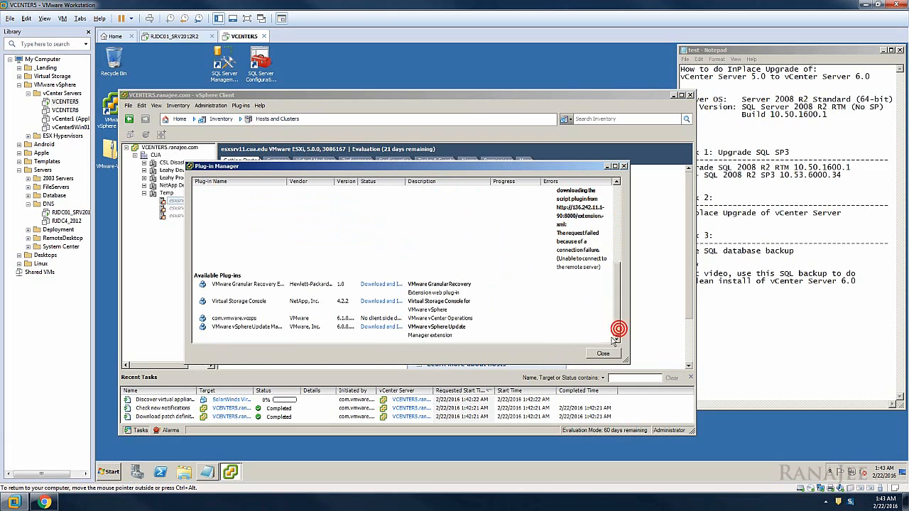
left_click(274, 328)
left_click_drag(289, 182, 338, 181)
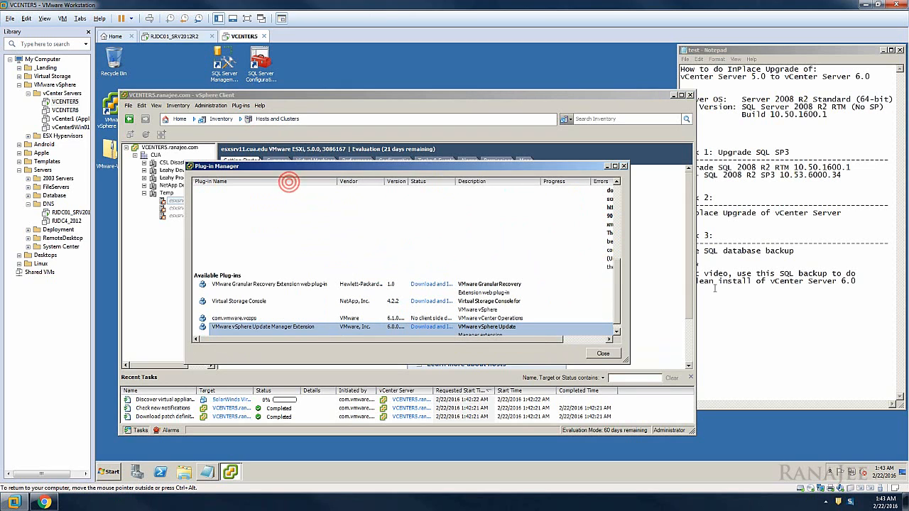
left_click(616, 330)
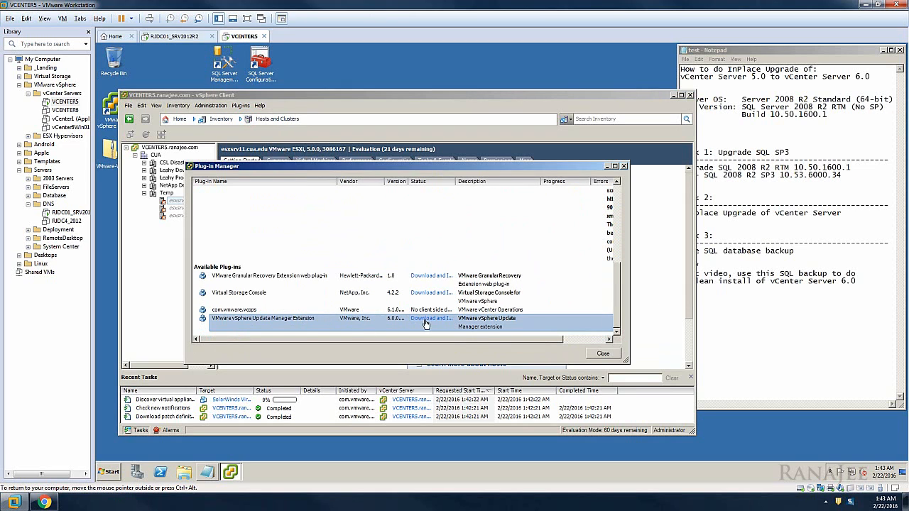
left_click(433, 320)
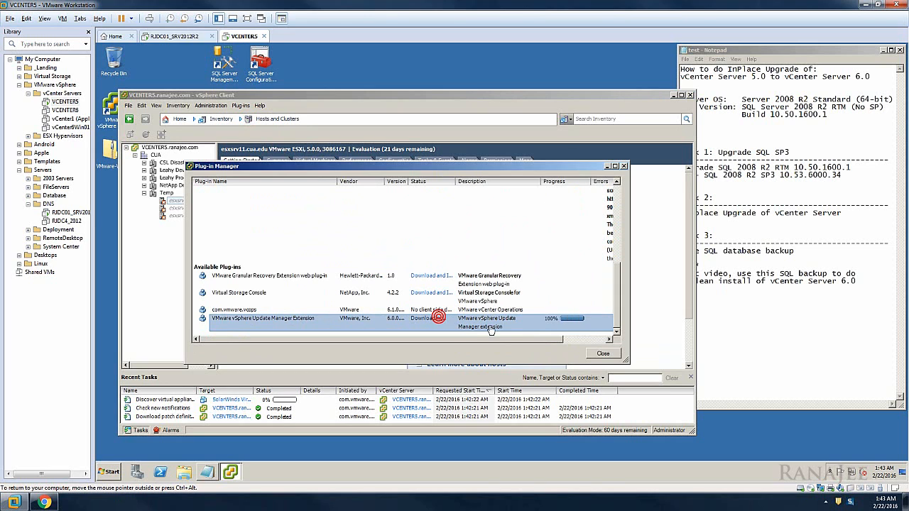
Step: Install VMware vSphere Update Manager Client 6.0, accepting the license agreement, and close the Plug-in Manager
left_click(526, 264)
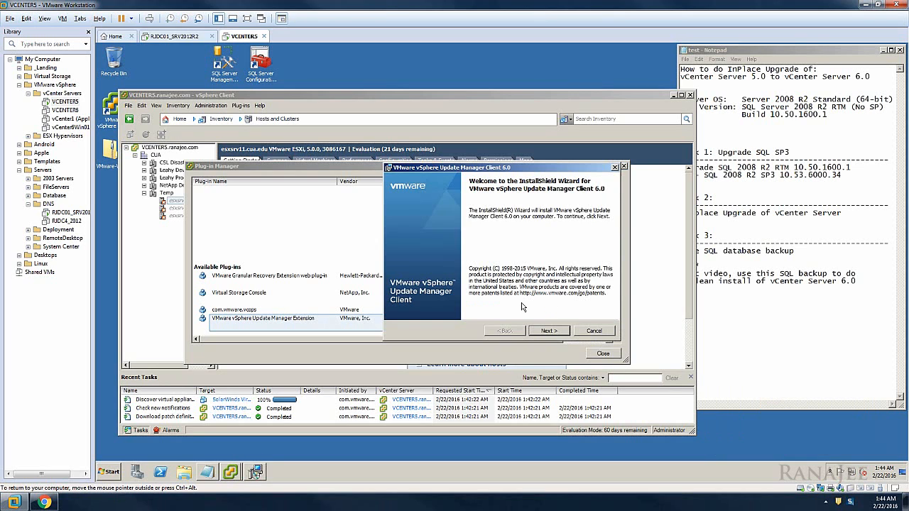
left_click(558, 331)
left_click(448, 297)
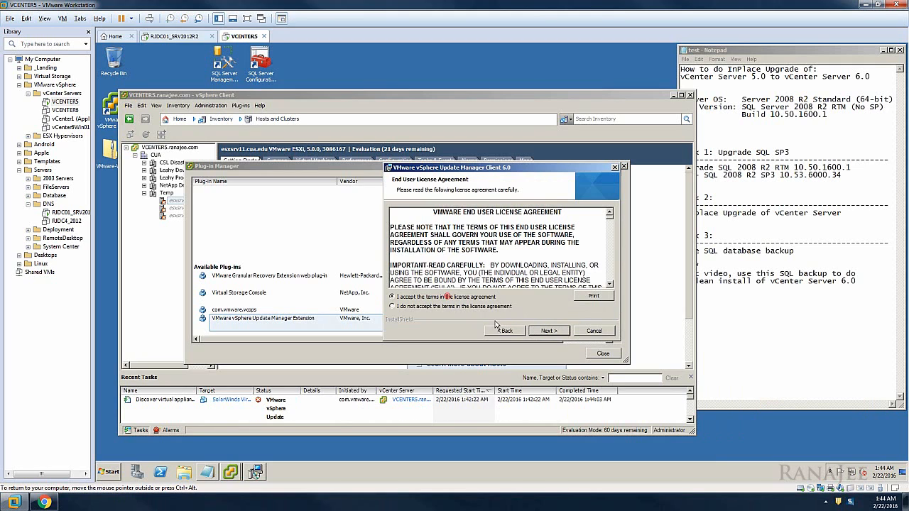
left_click(561, 333)
left_click(558, 332)
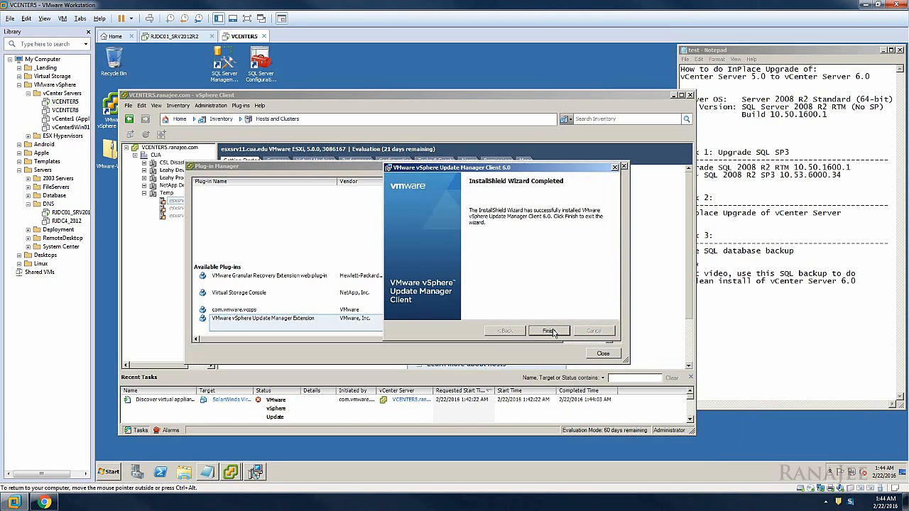
left_click(551, 332)
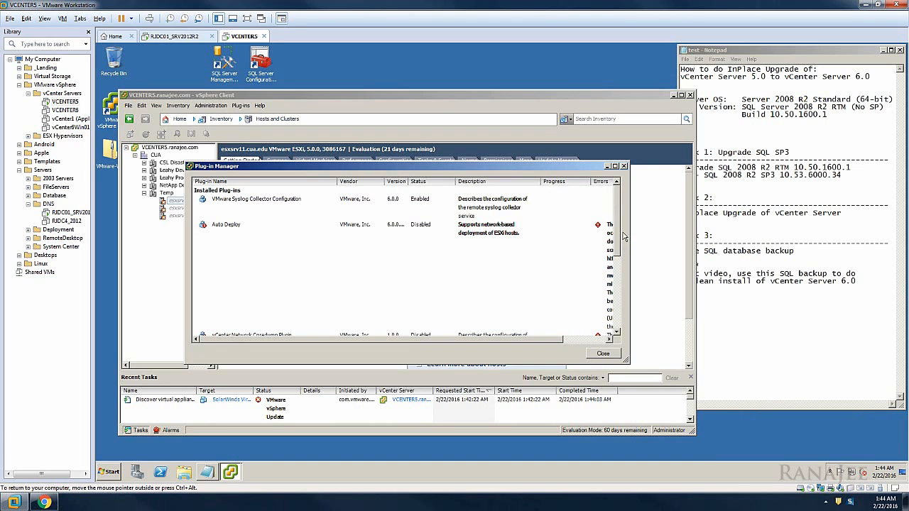
left_click(618, 310)
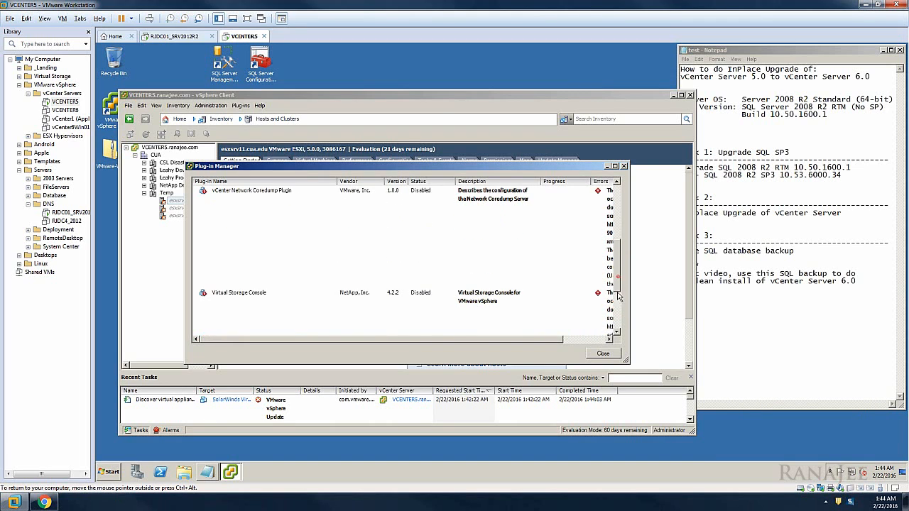
left_click(618, 310)
left_click(593, 353)
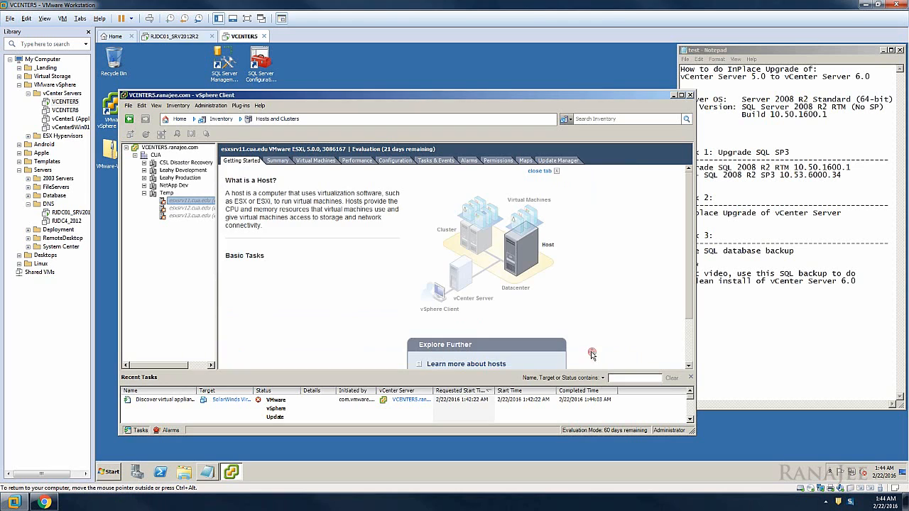
Step: Check the Update Manager baselines and compliance of host esxsrv11.cua.edu and the version of the VCENTER5.ranajee.com server
left_click(558, 162)
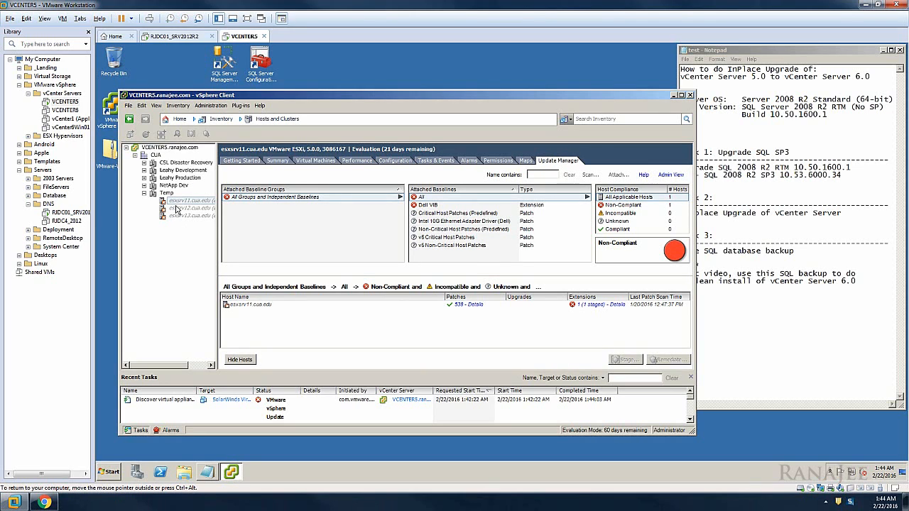
left_click(177, 208)
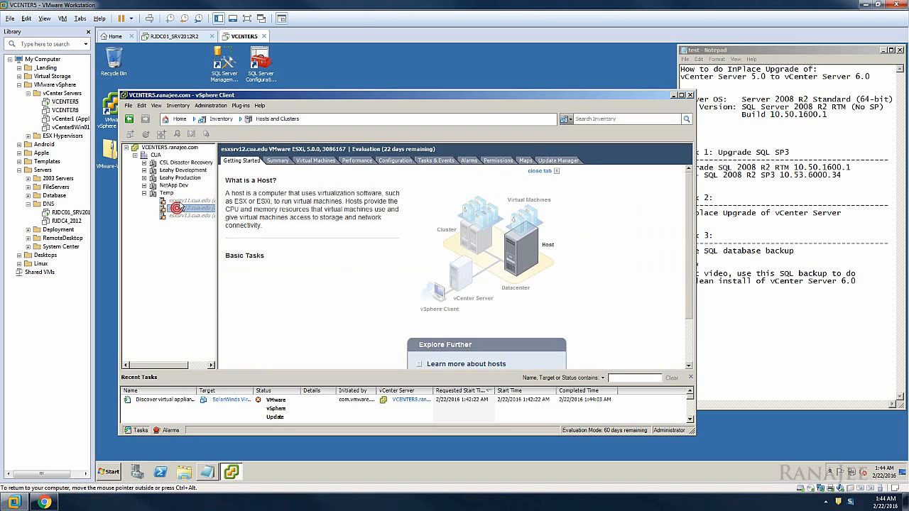
left_click(177, 200)
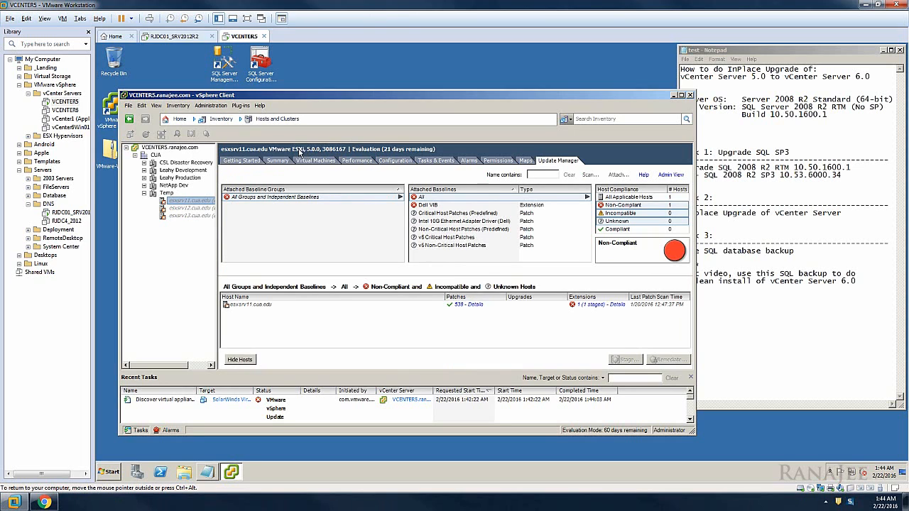
left_click(160, 148)
left_click(135, 155)
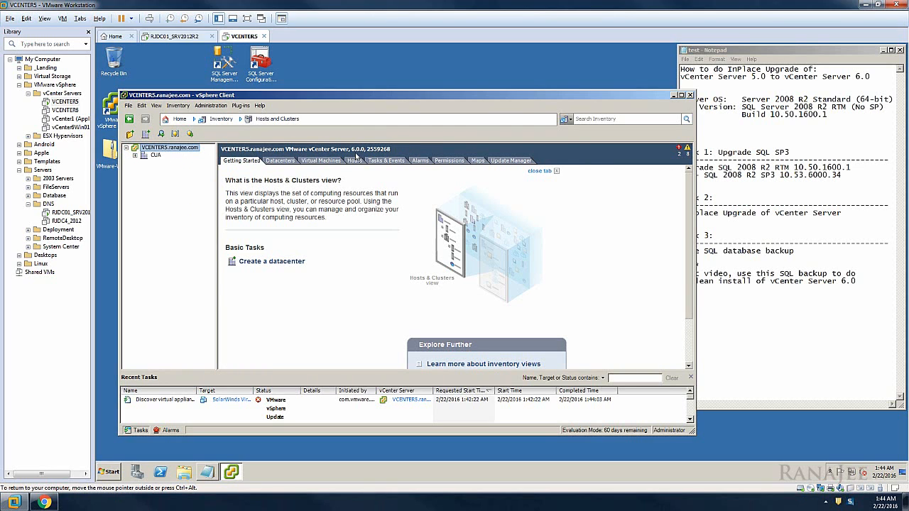
Step: Examine the Update Manager administration's baselines, configuration, events, notifications and patch repository, and return to the home view
left_click(179, 118)
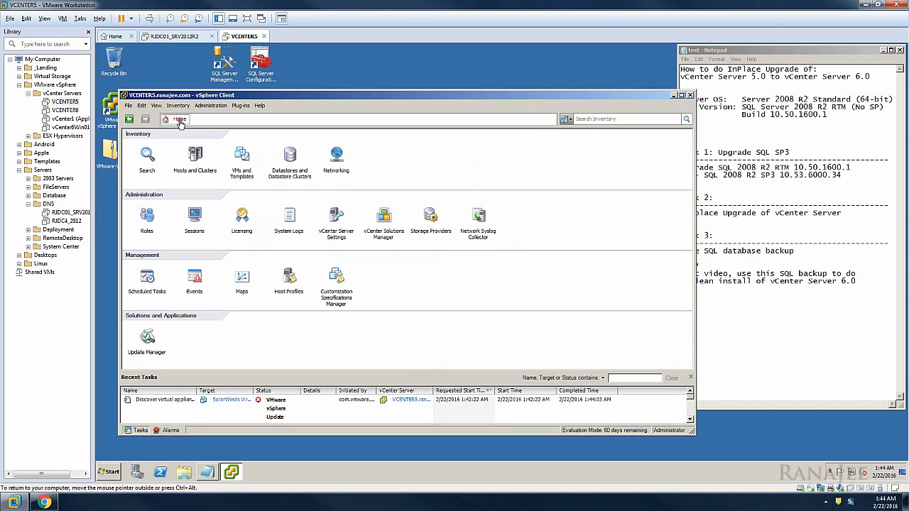
left_click(147, 338)
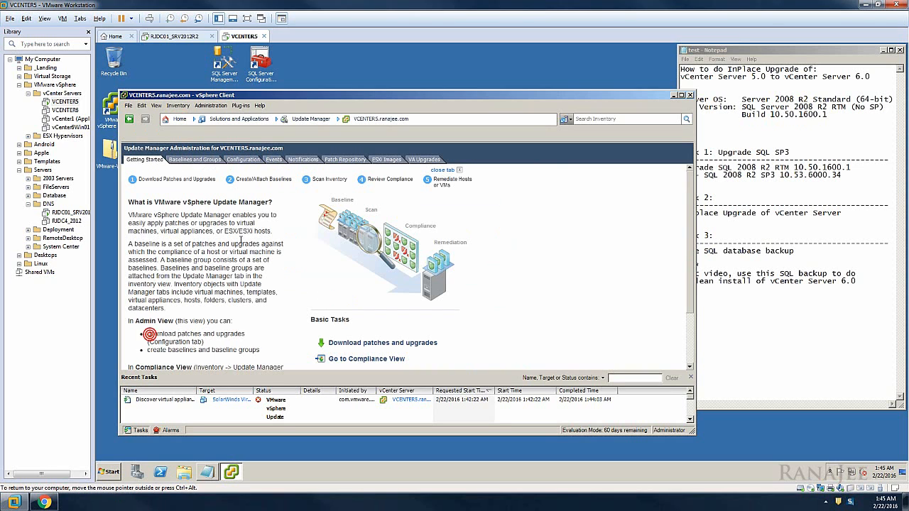
left_click(213, 162)
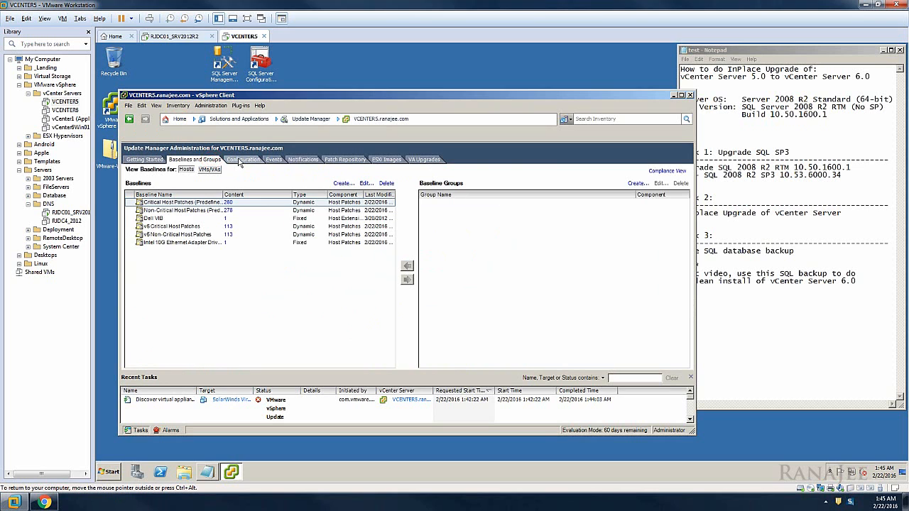
left_click(241, 160)
left_click(272, 160)
left_click(302, 160)
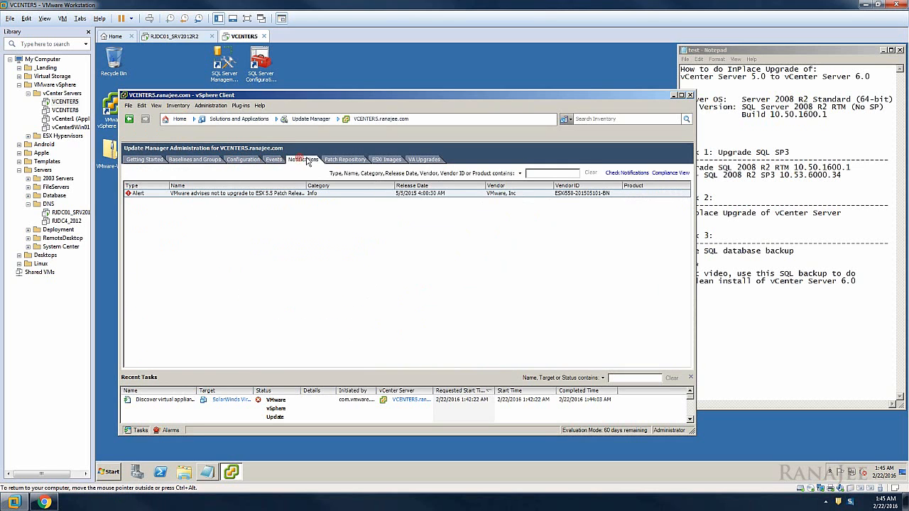
left_click(340, 159)
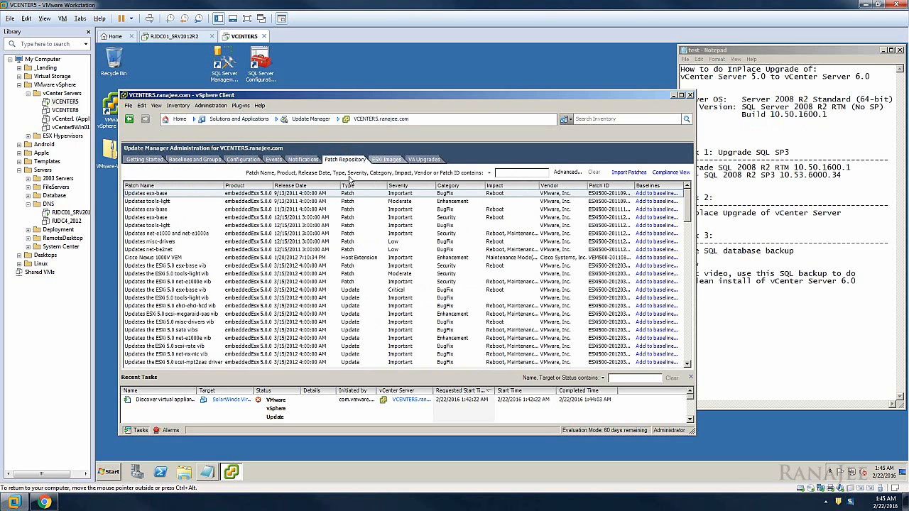
scroll(250, 270, "down", 10)
scroll(250, 271, "up", 10)
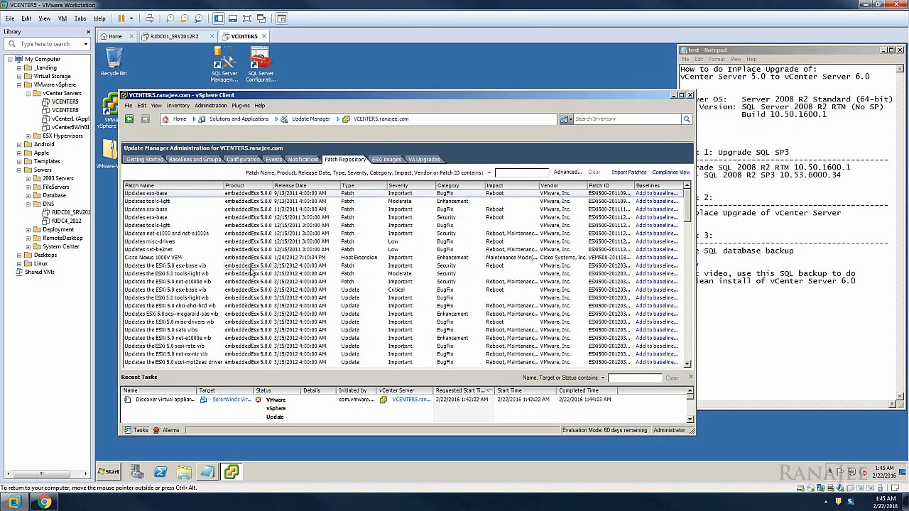
left_click(148, 162)
left_click(178, 119)
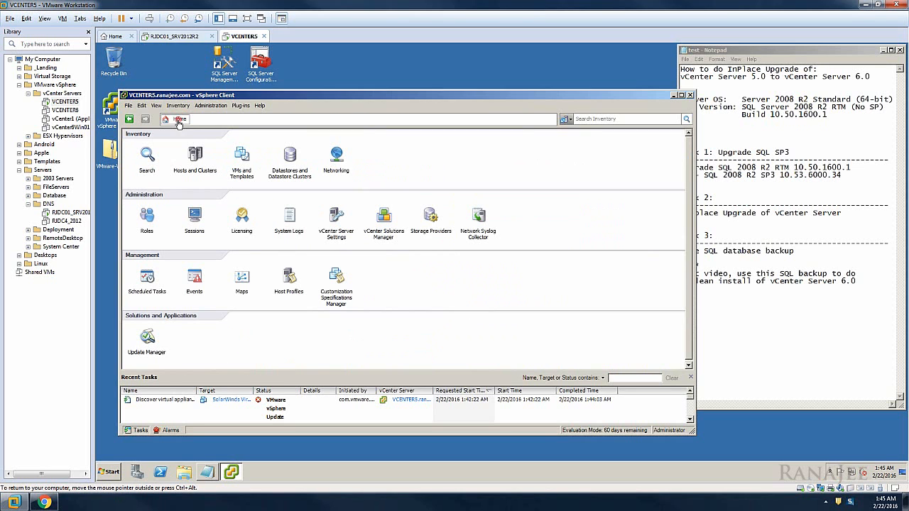
Step: Examine the past month's CPU performance chart of host esxsrv01.cua.edu in the NetApp Dev cluster and close the vSphere Client
left_click(195, 156)
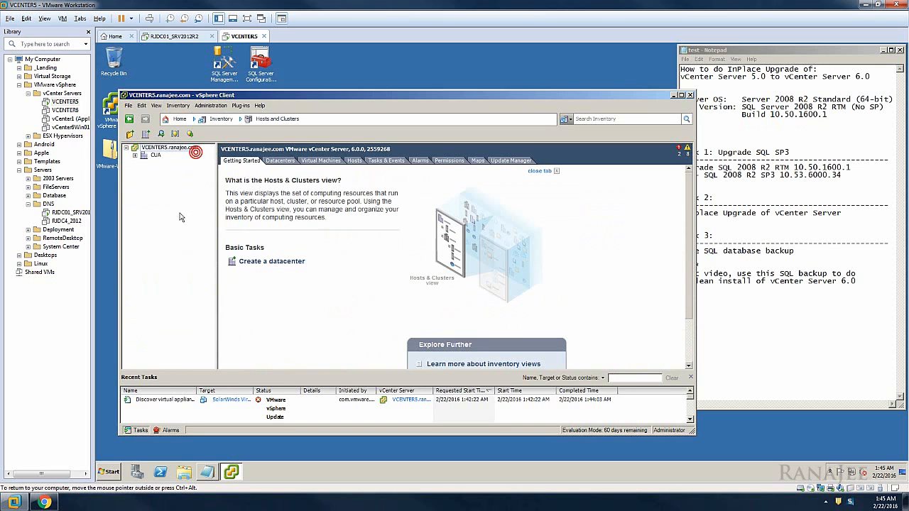
left_click(136, 154)
left_click(144, 185)
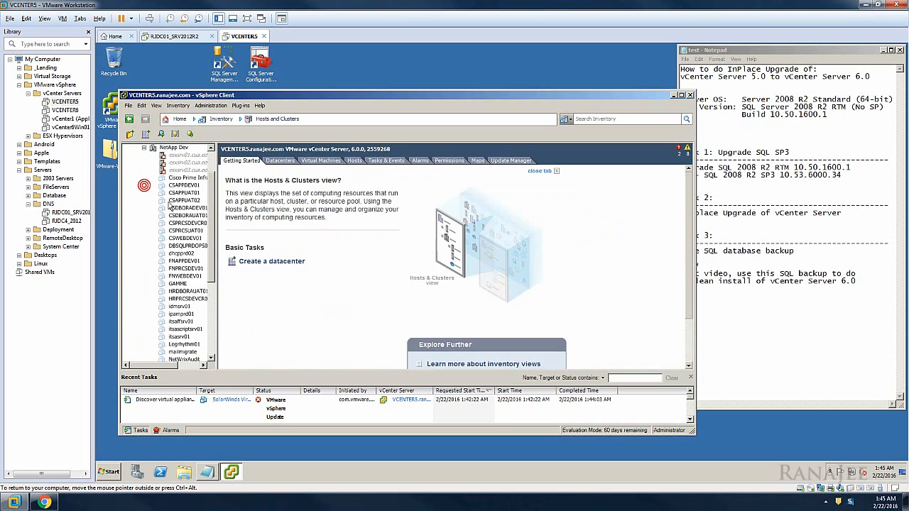
left_click(182, 155)
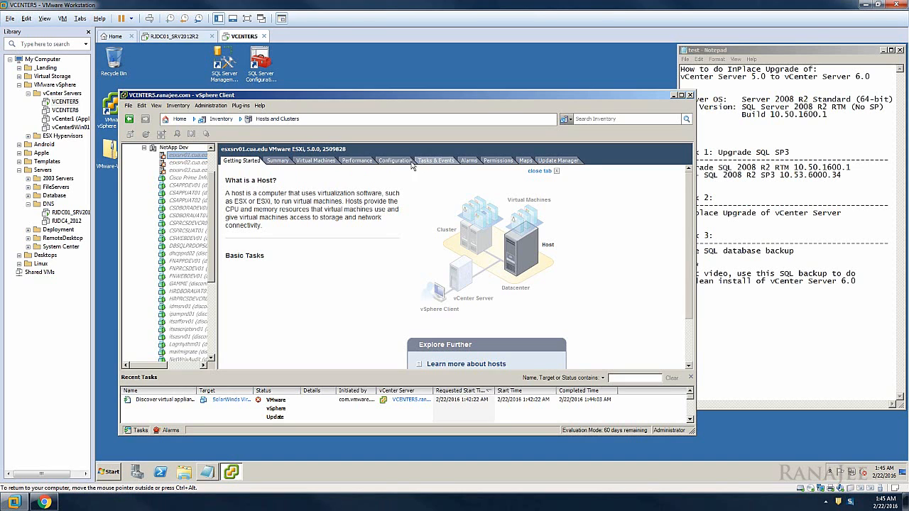
left_click(356, 161)
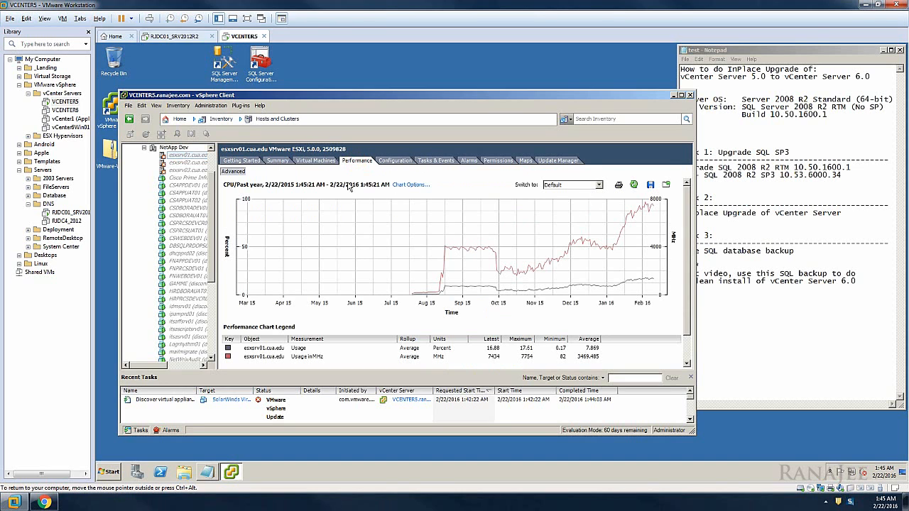
left_click(409, 184)
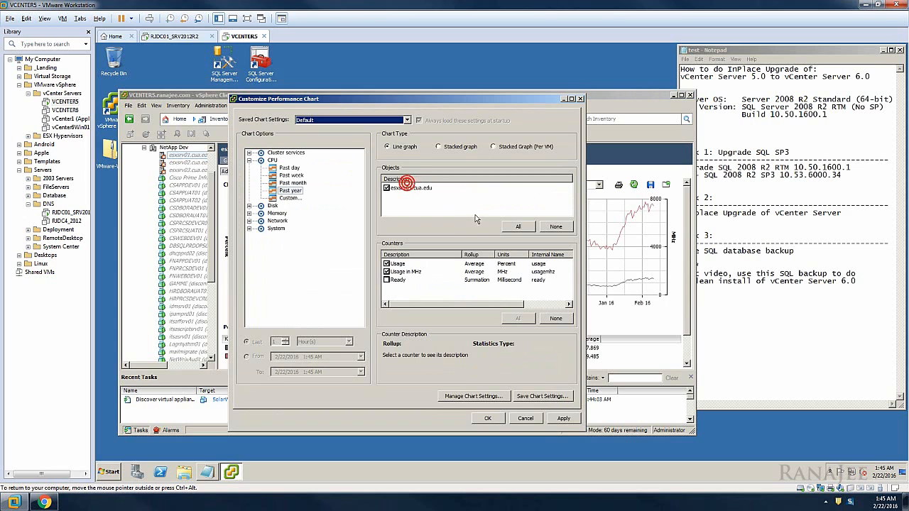
left_click(292, 183)
left_click(488, 418)
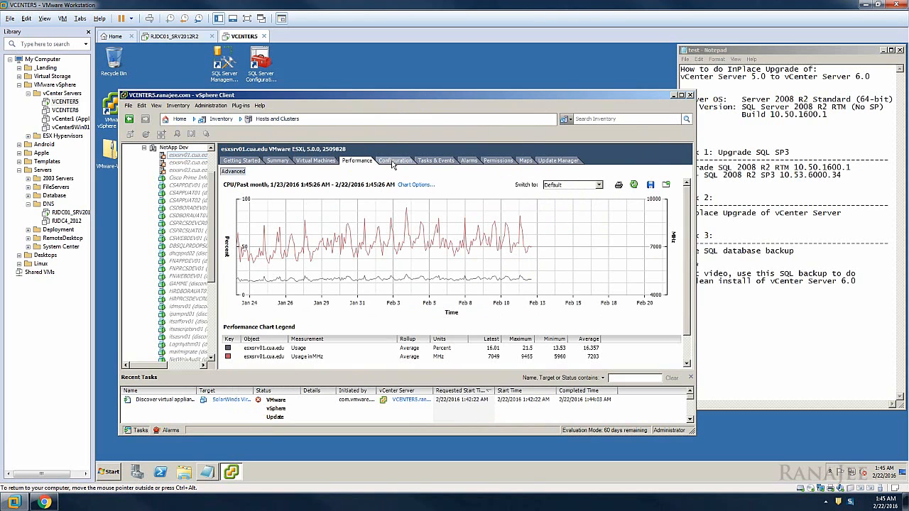
mouse_move(534, 249)
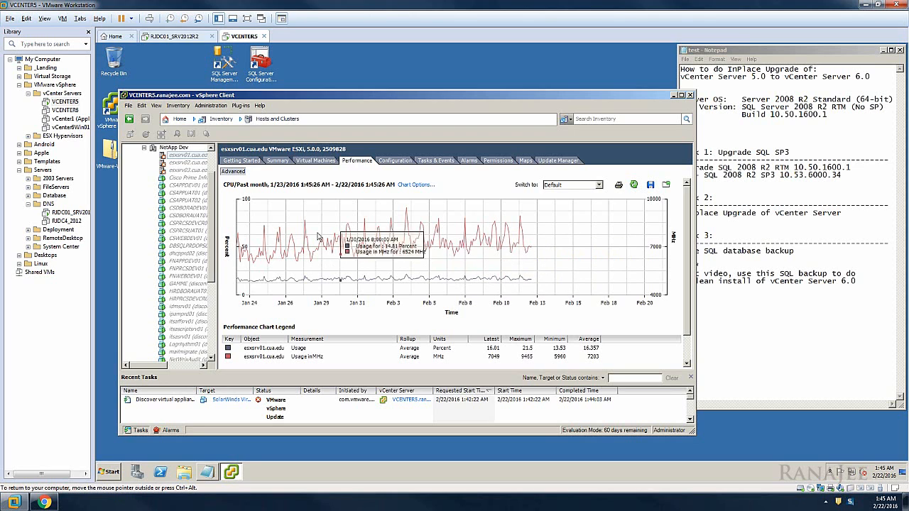
left_click(689, 95)
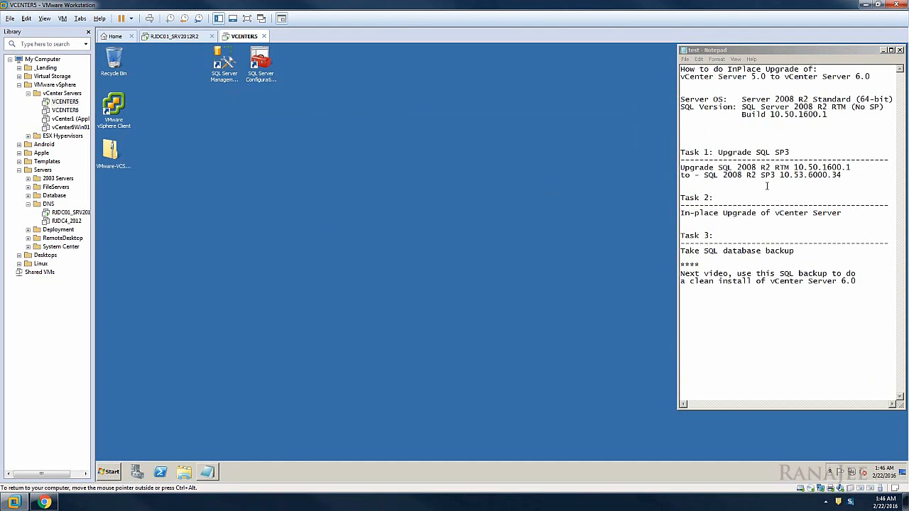
Step: Check the contents of the C:\SQLDB\Backup folder and close the file browser
left_click(186, 473)
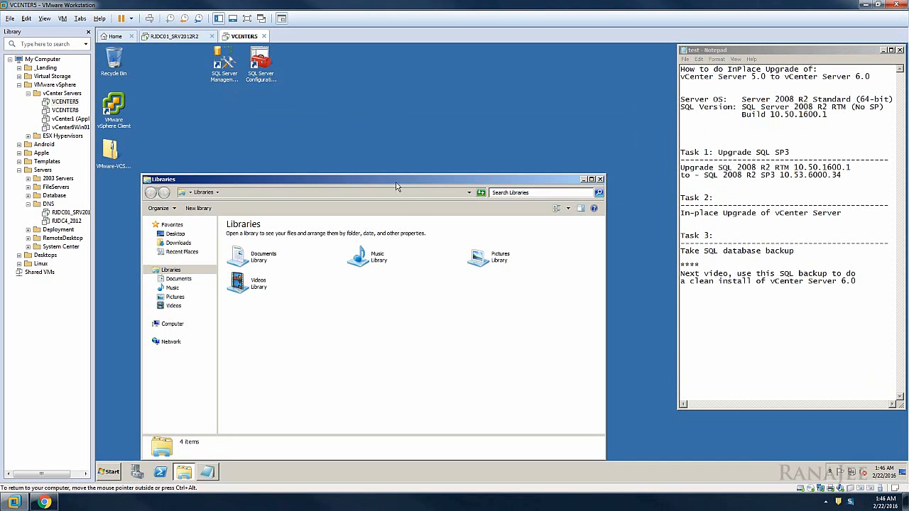
left_click_drag(396, 186, 390, 117)
left_click(396, 179)
left_click(169, 256)
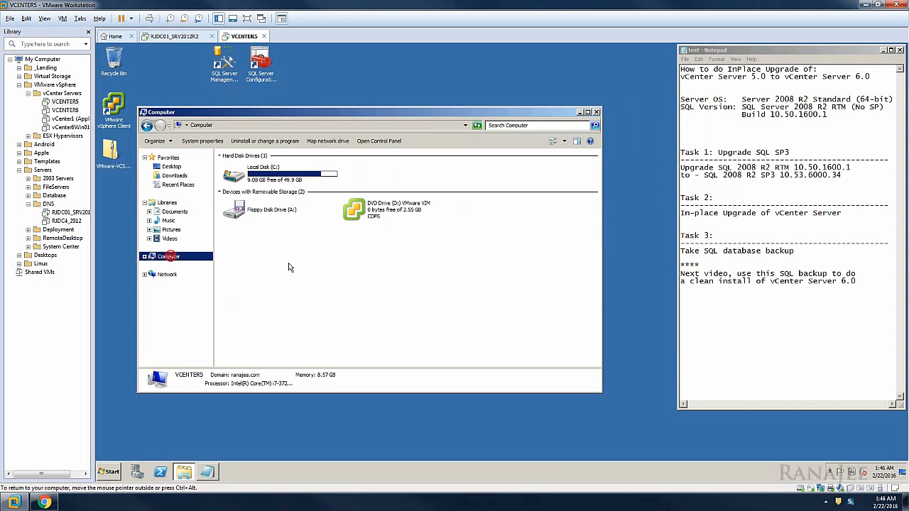
double_click(290, 178)
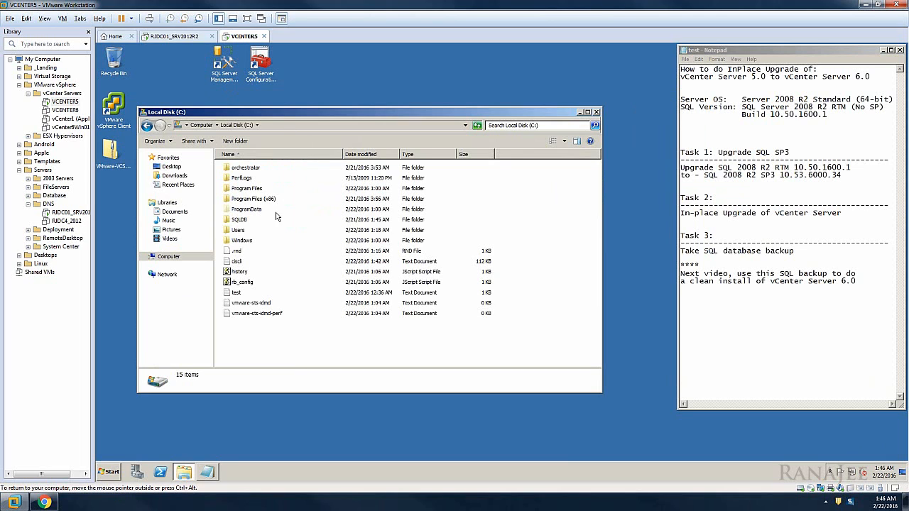
double_click(244, 222)
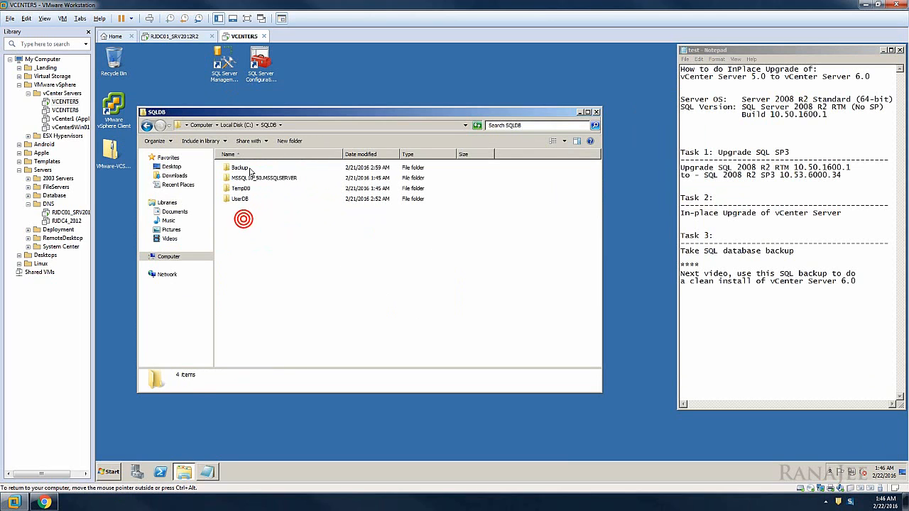
left_click(248, 170)
double_click(248, 170)
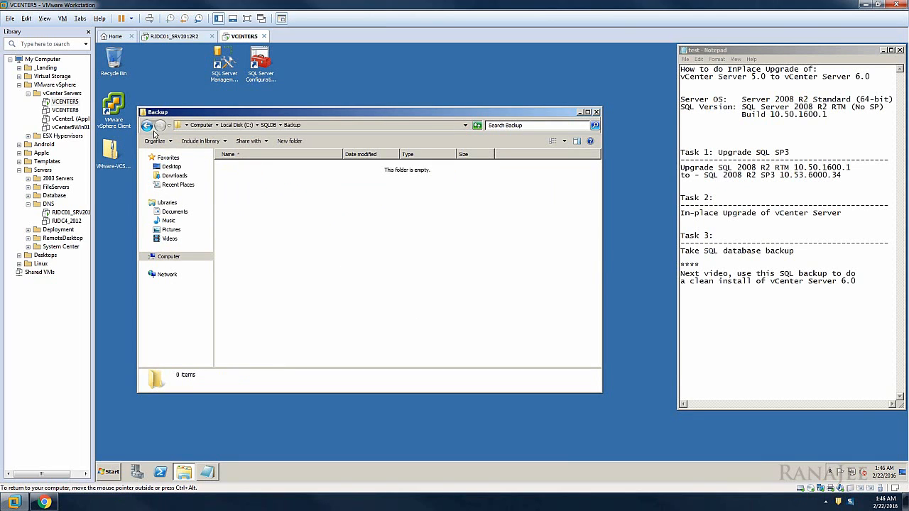
left_click(147, 125)
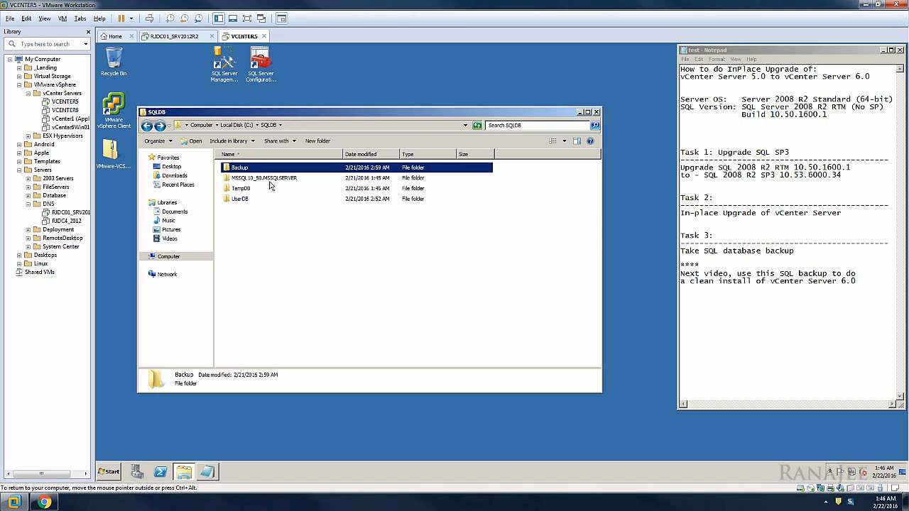
left_click(596, 112)
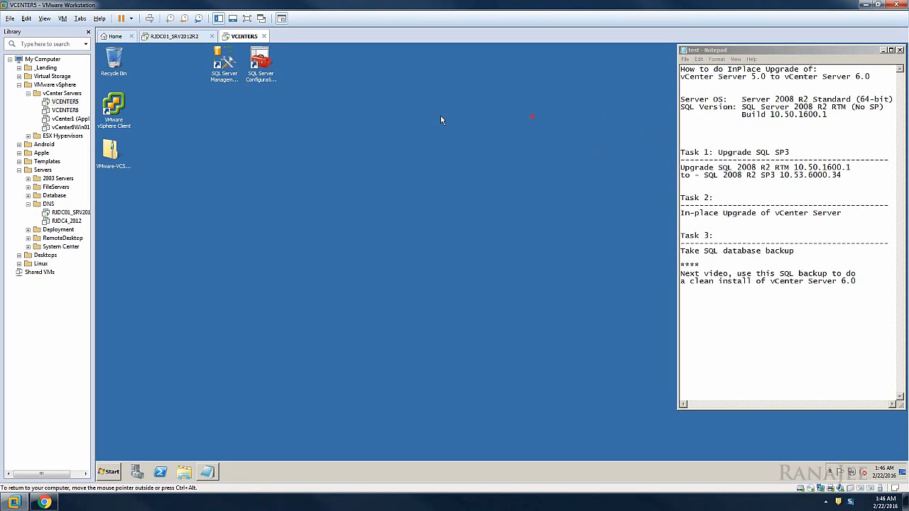
Step: Connect SQL Server Management Studio to the VCENTER5 database engine with Windows Authentication and list its databases
double_click(224, 64)
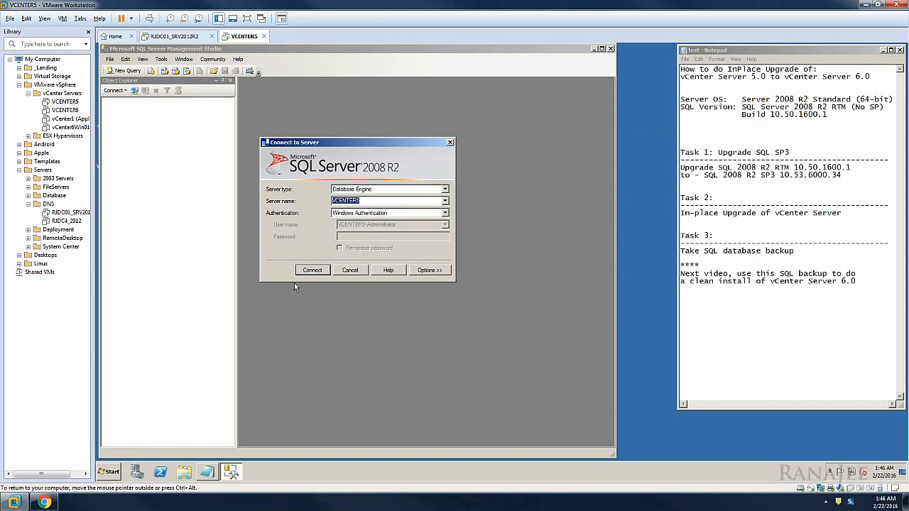
left_click(312, 271)
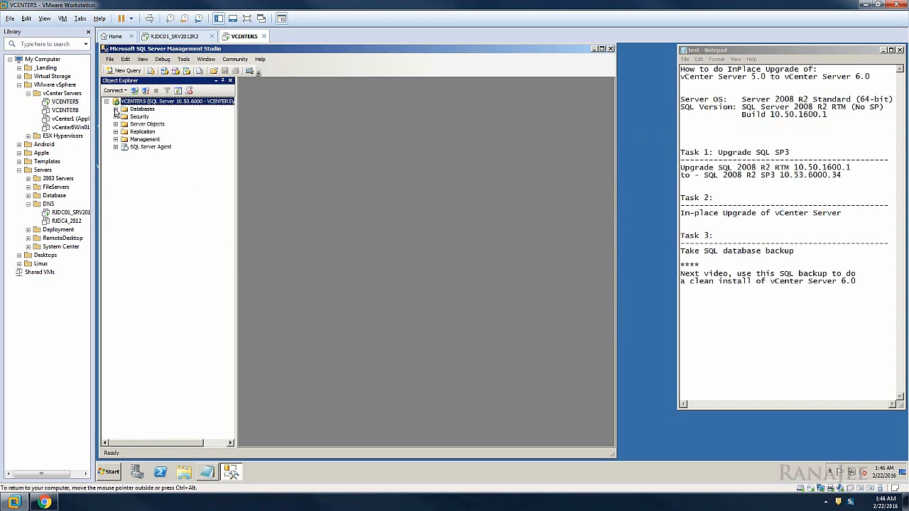
left_click(115, 109)
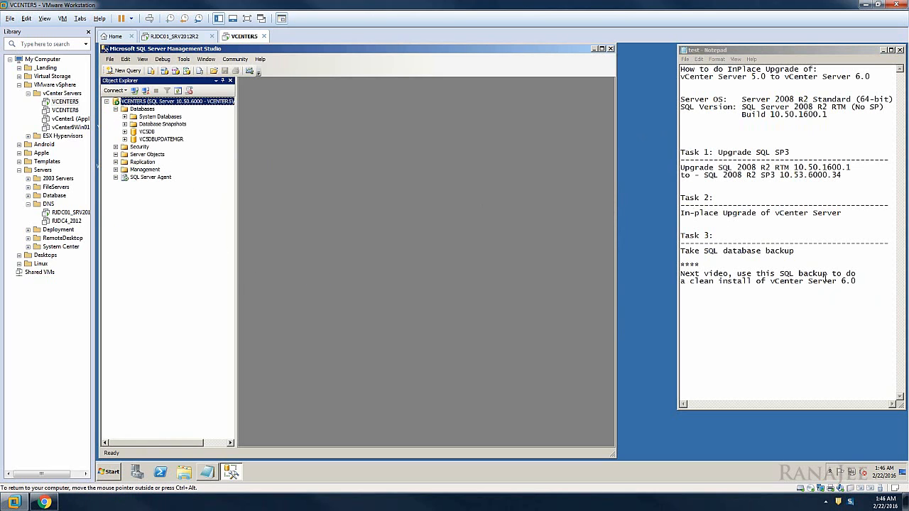
left_click(145, 133)
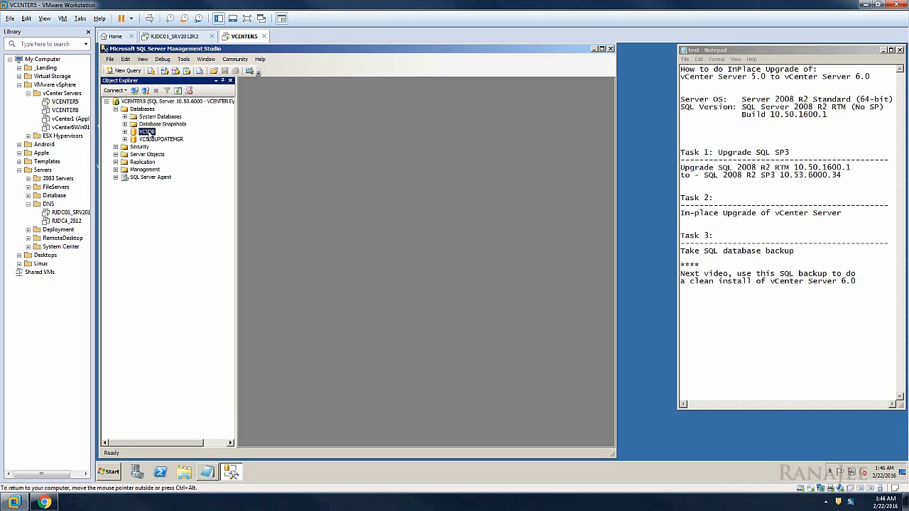
left_click(154, 140)
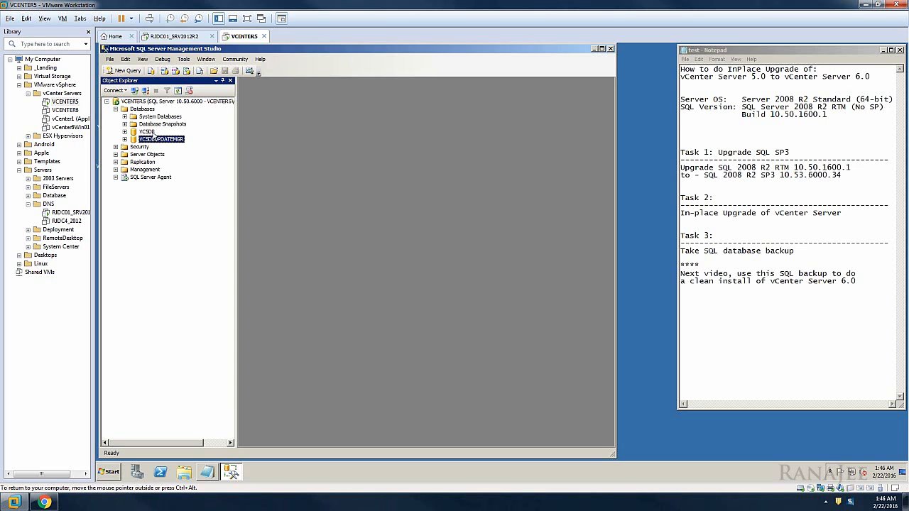
Step: Start a full backup setup for the VC5DB database, enable verifying the backup when finished, and review its disk destination
right_click(151, 132)
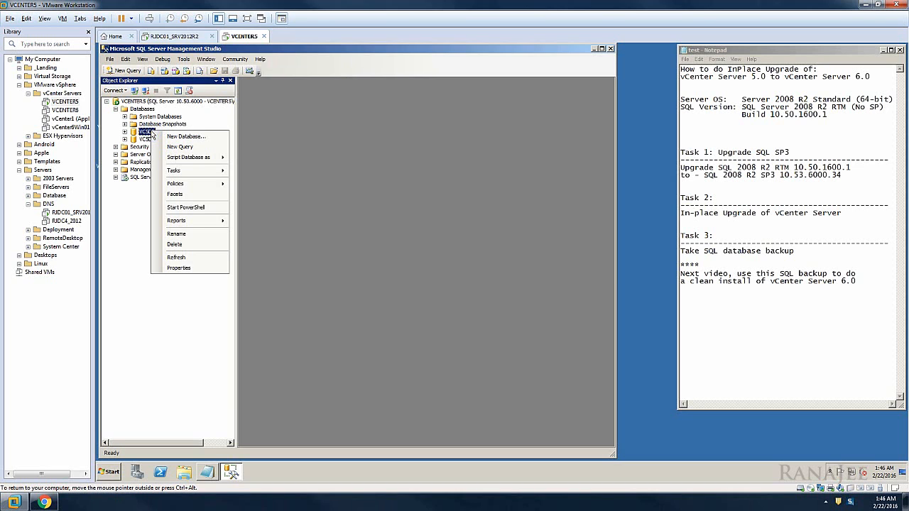
mouse_move(179, 170)
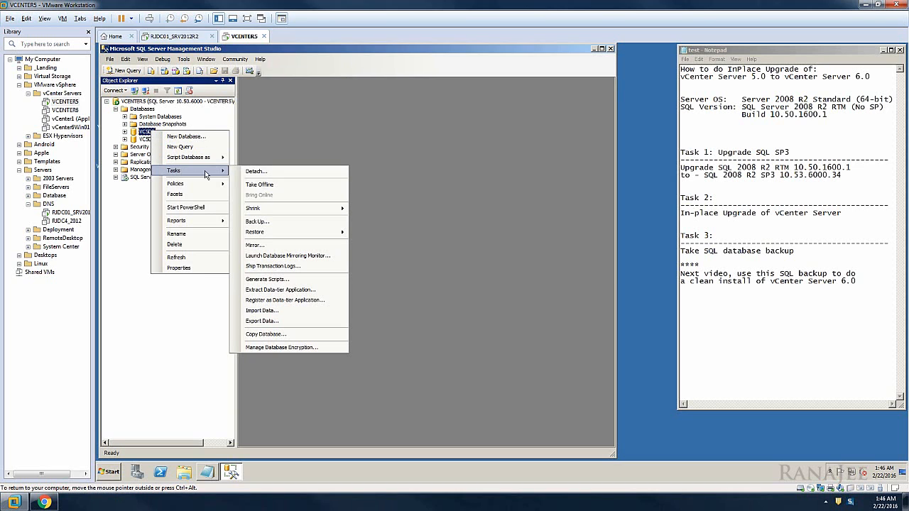
left_click(283, 223)
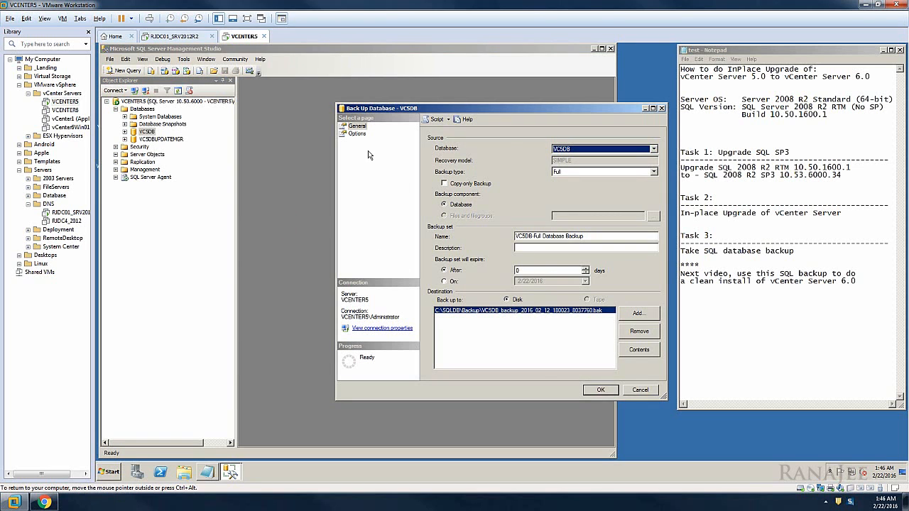
left_click(357, 134)
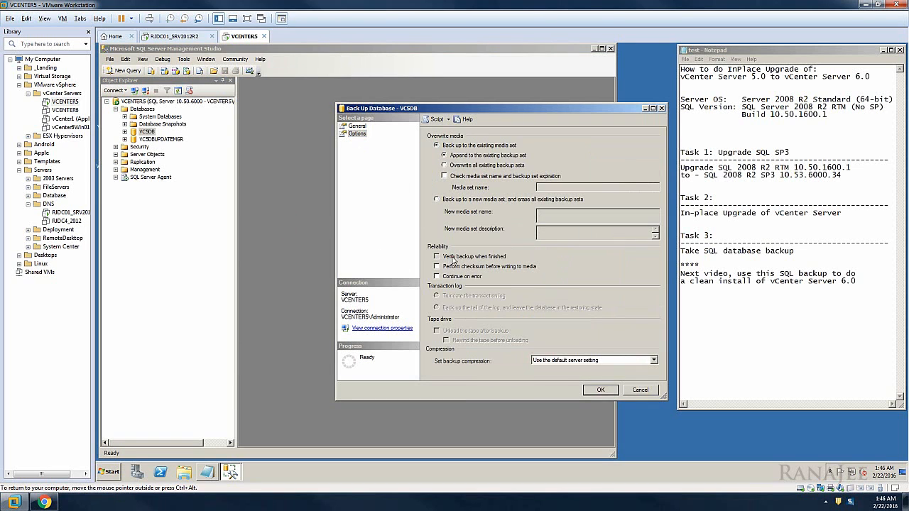
left_click(451, 256)
left_click(357, 126)
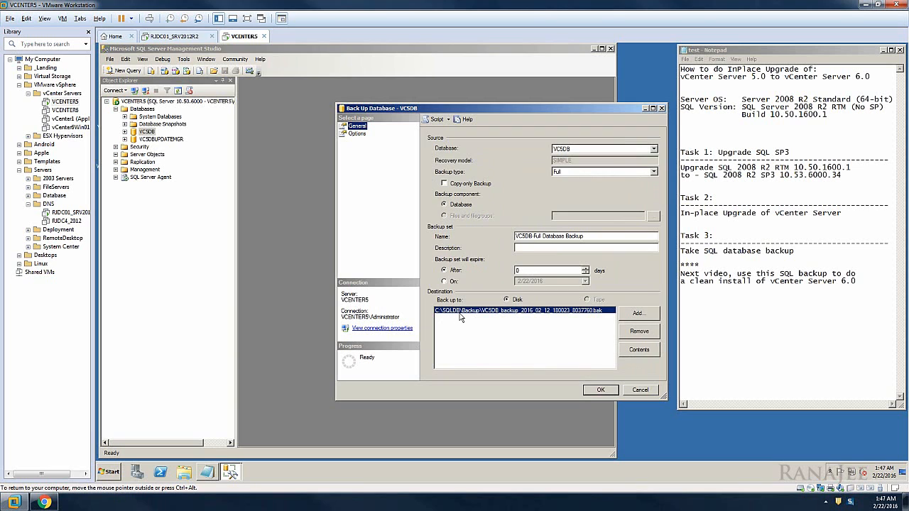
Step: Open the C:\SQLDB\Backup folder in a file browser and move its window clear of the backup settings
left_click(183, 471)
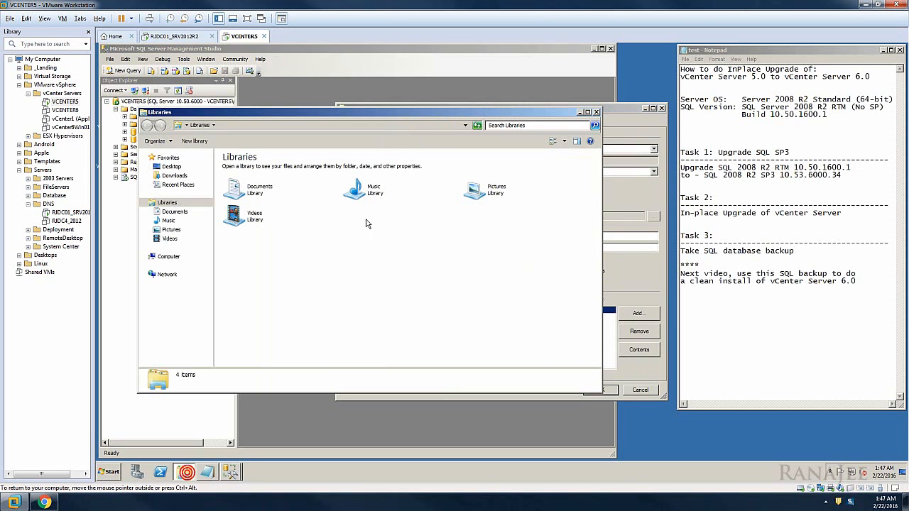
left_click(168, 260)
double_click(277, 177)
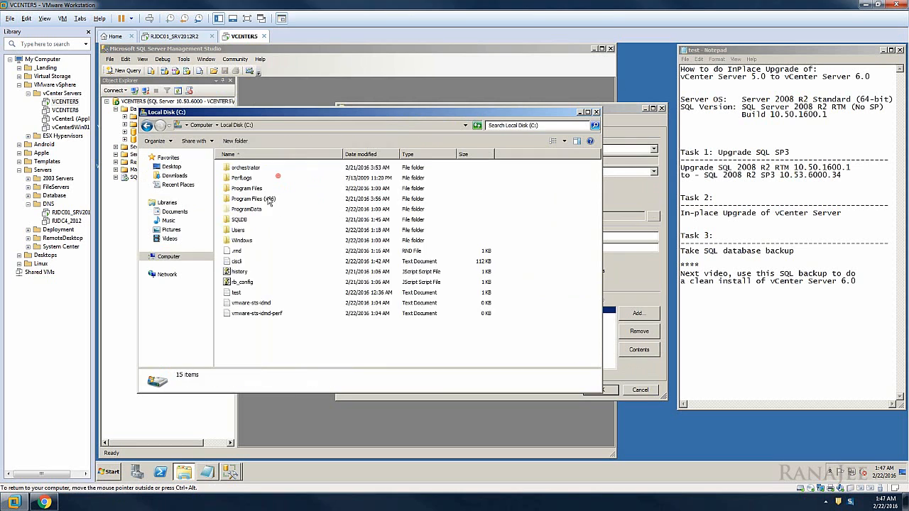
double_click(246, 219)
double_click(240, 167)
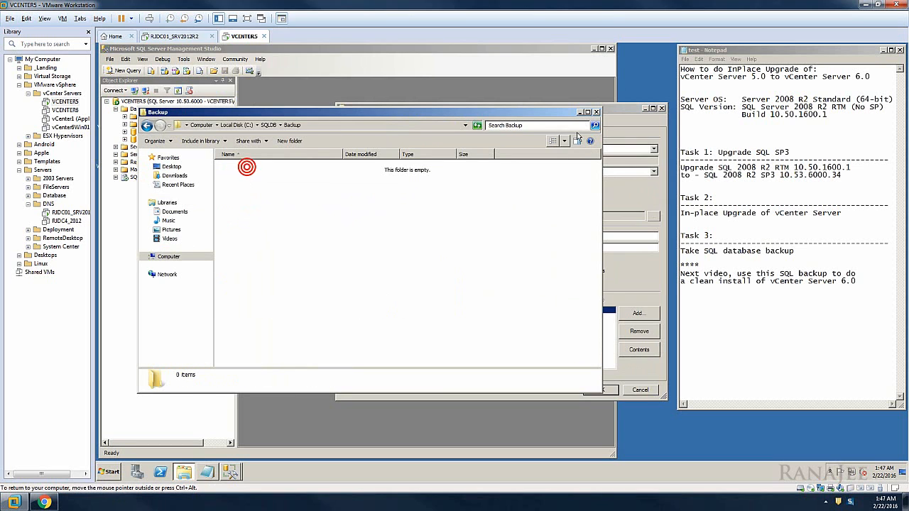
left_click_drag(561, 112, 805, 179)
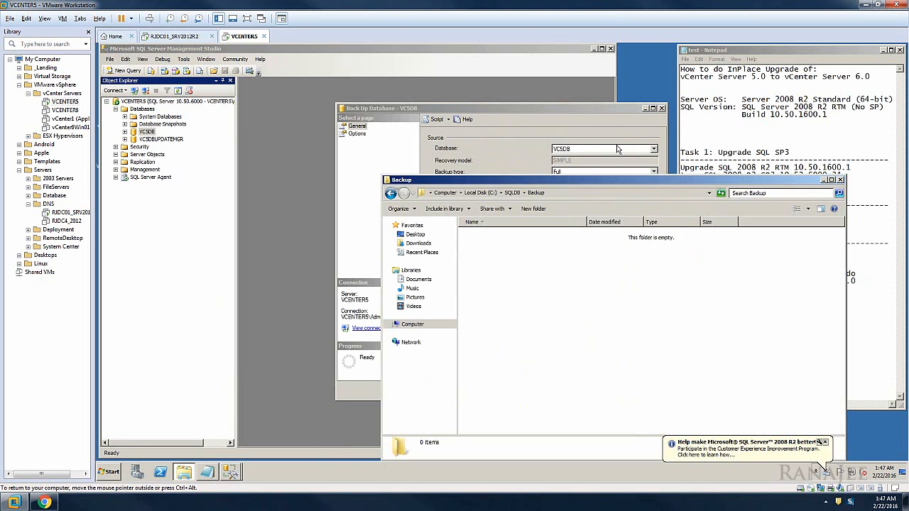
Step: Run the full backup of VC5DB to the disk file in C:\SQLDB\Backup and dismiss the completion message
left_click(570, 114)
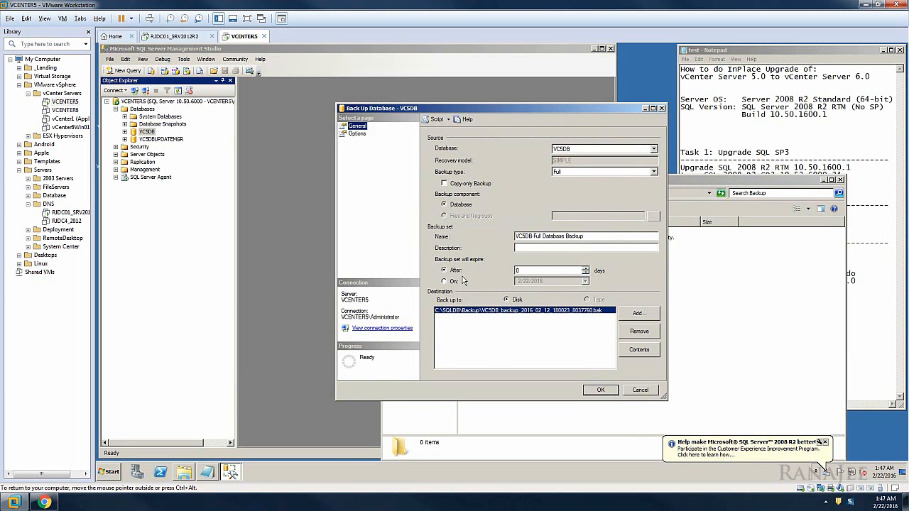
left_click(601, 391)
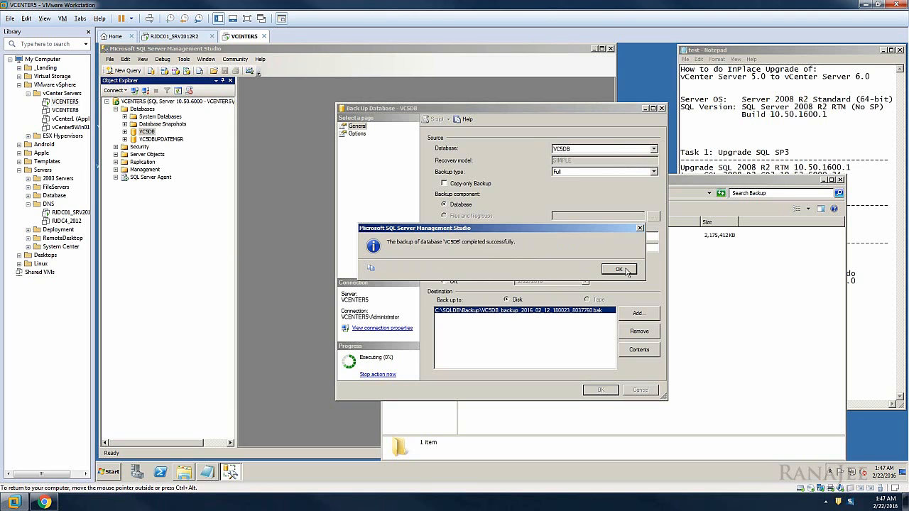
left_click(621, 270)
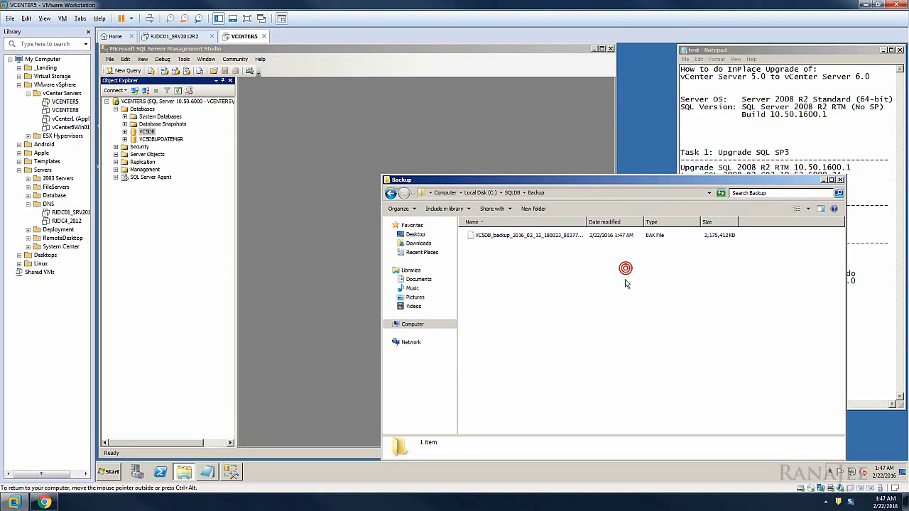
Step: Review the vCenter upgrade versions and the SQL SP3 upgrade task in the test notes
left_click(811, 160)
left_click(810, 140)
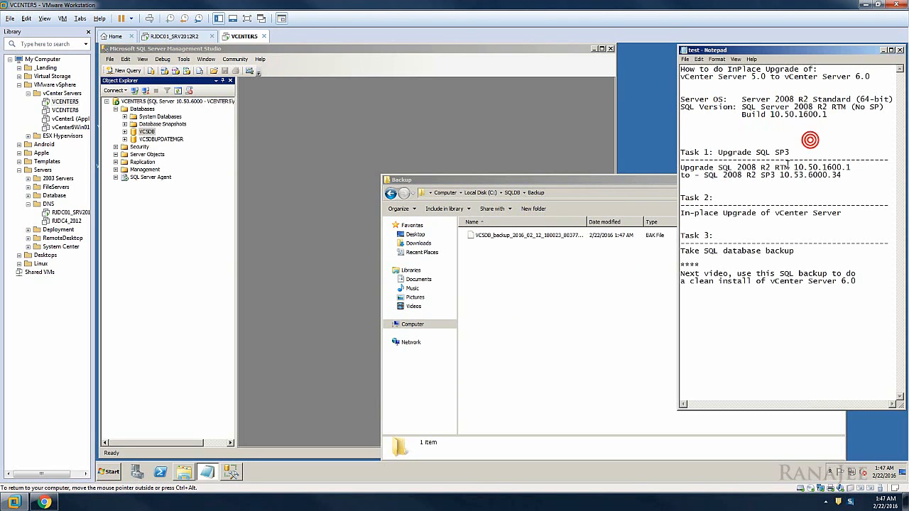
double_click(753, 76)
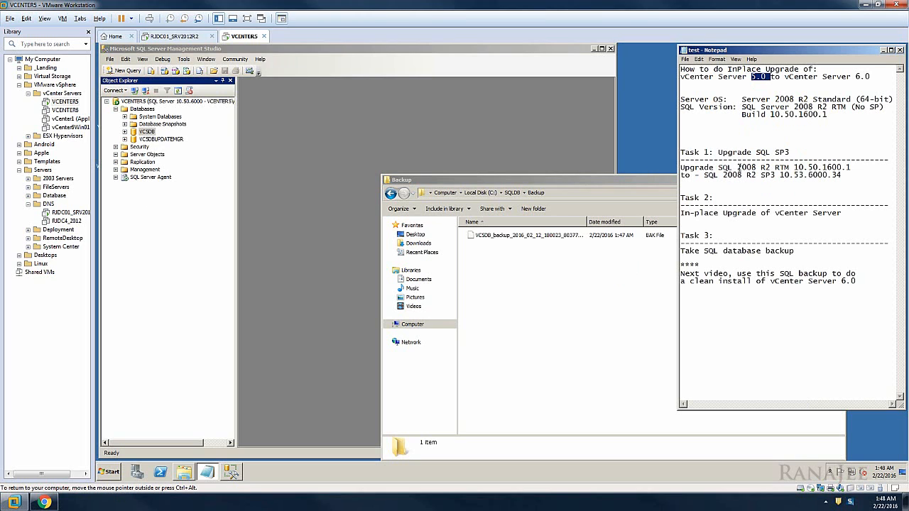
left_click_drag(846, 175, 680, 168)
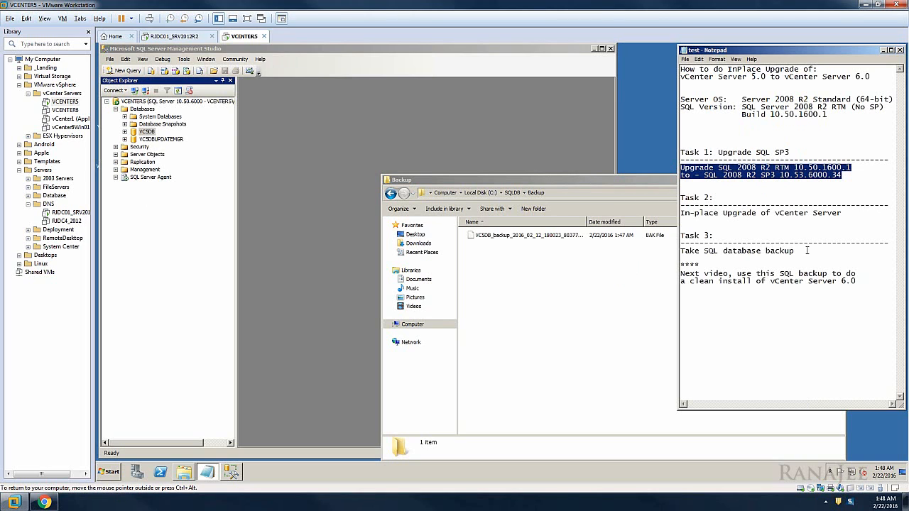
Step: Review the in-place vCenter upgrade task in the test notes and reposition the Backup folder window to inspect the VC5DB backup file
left_click_drag(840, 213, 673, 215)
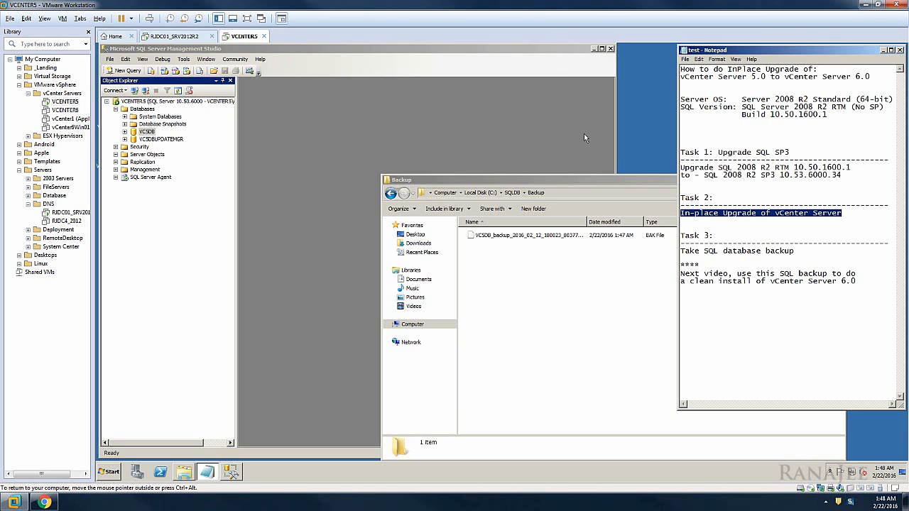
left_click_drag(568, 177, 508, 145)
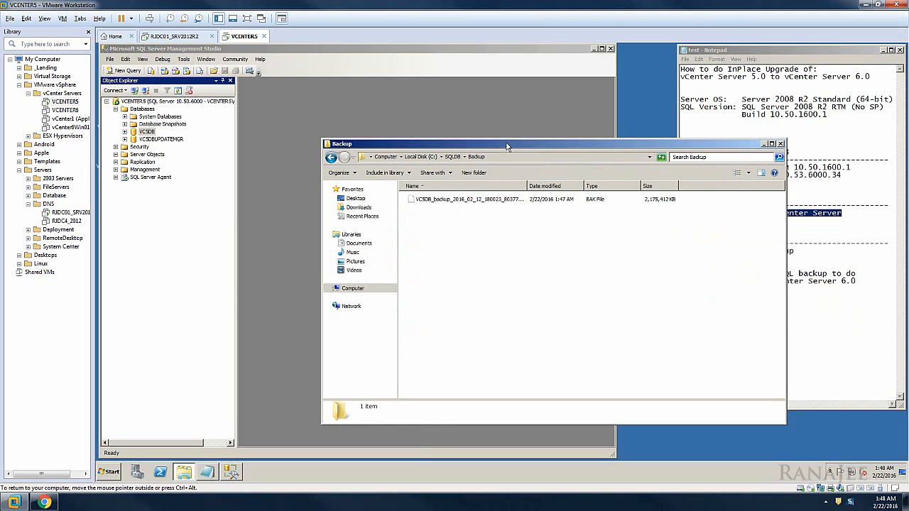
left_click_drag(507, 146, 516, 154)
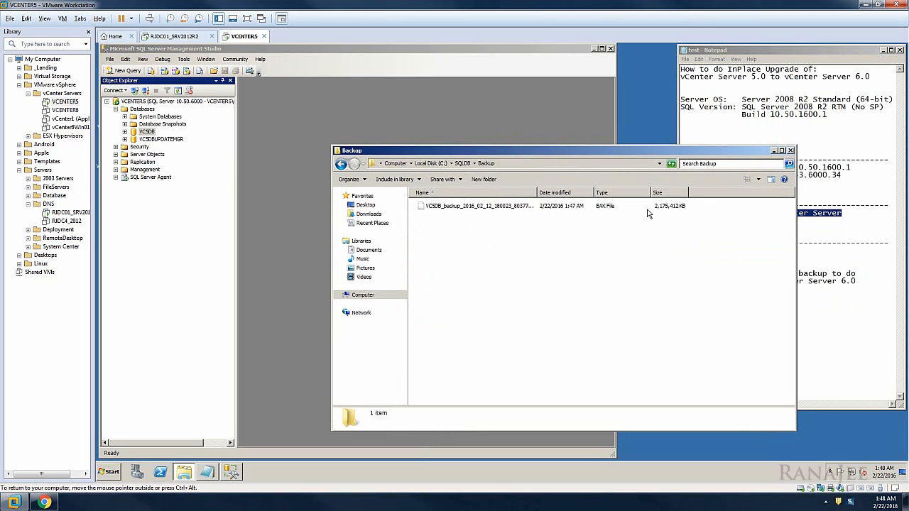
Step: Start a full backup setup for the VC5DBUPDATEMGR database and enable verifying the backup when finished
left_click(150, 140)
right_click(150, 140)
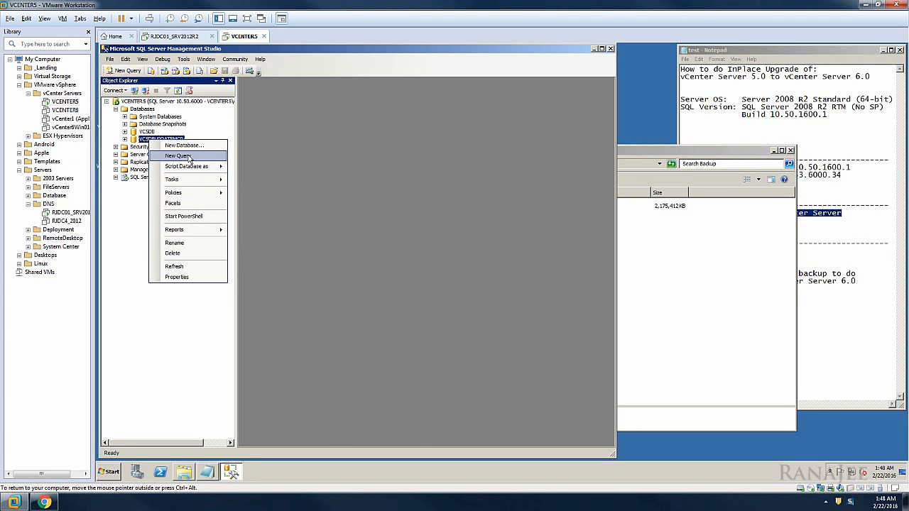
mouse_move(181, 183)
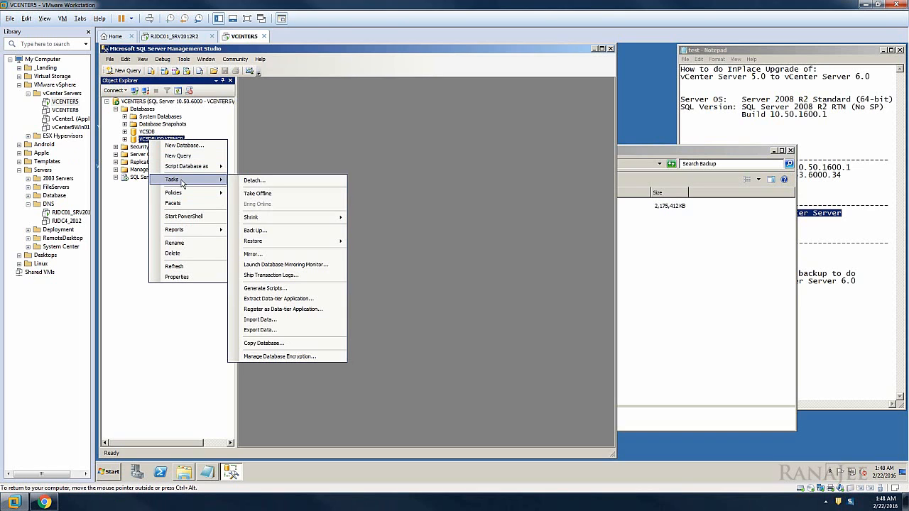
left_click(260, 231)
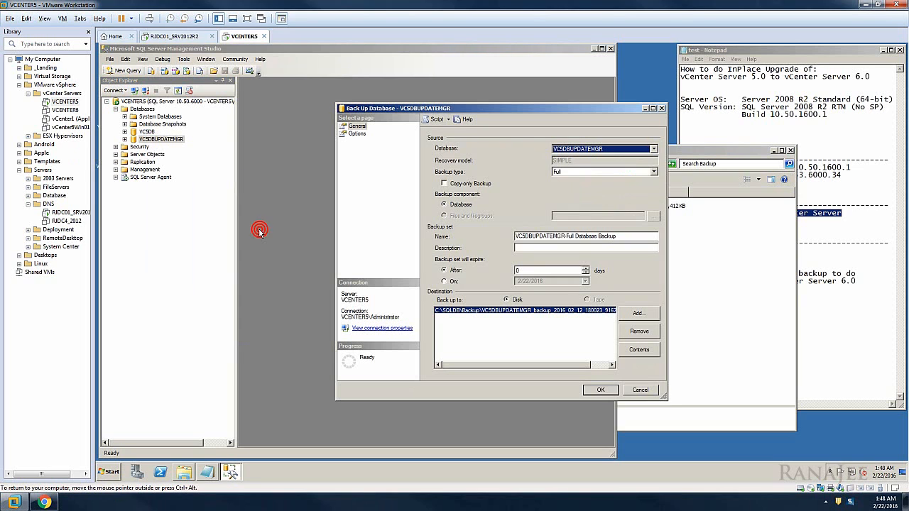
left_click(358, 134)
left_click(447, 256)
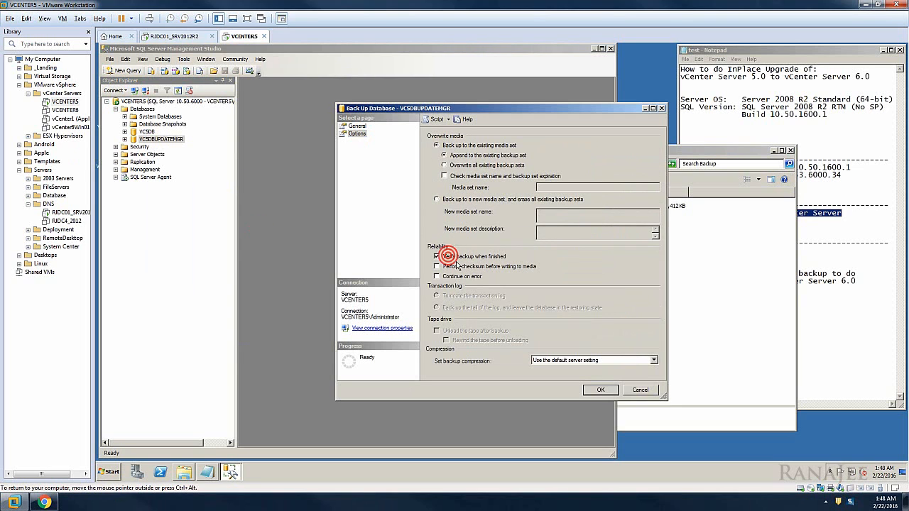
Step: Check the disk destination, run the full VC5DBUPDATEMGR backup to C:\SQLDB\Backup, and dismiss the completion message
left_click(356, 126)
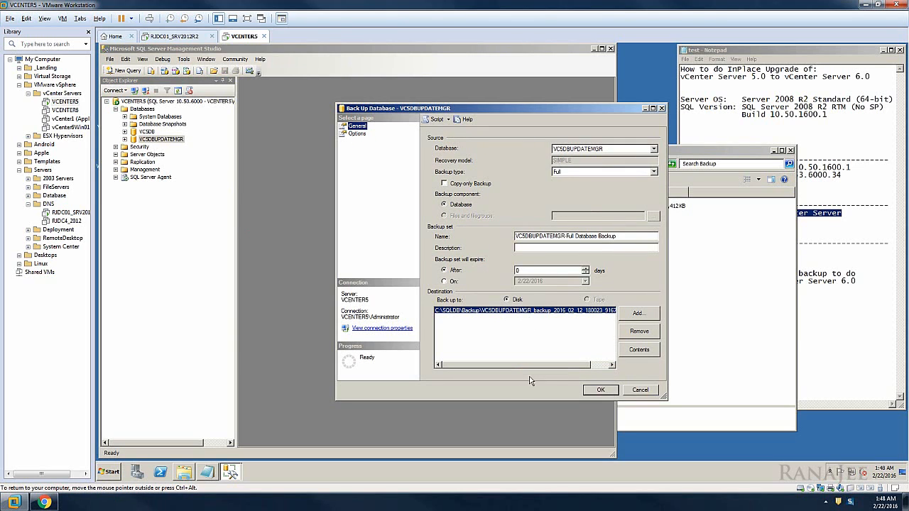
left_click(600, 390)
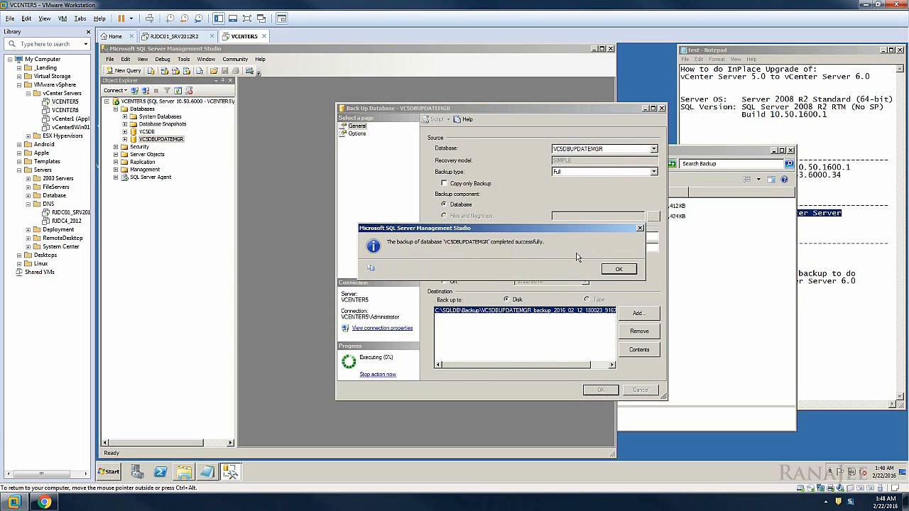
left_click(616, 269)
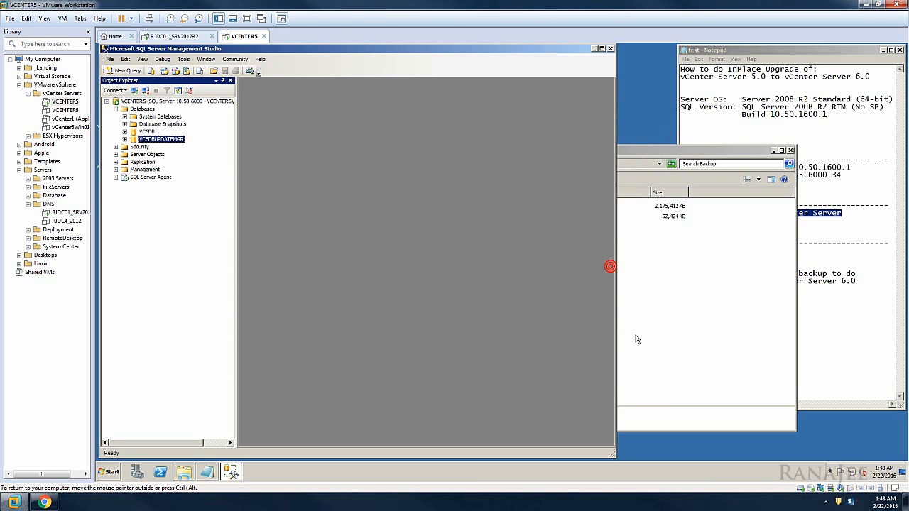
Step: Close SQL Server Management Studio and move the Backup folder window clear of the test notes
left_click(610, 49)
left_click(498, 271)
left_click_drag(509, 151, 320, 142)
left_click(229, 64)
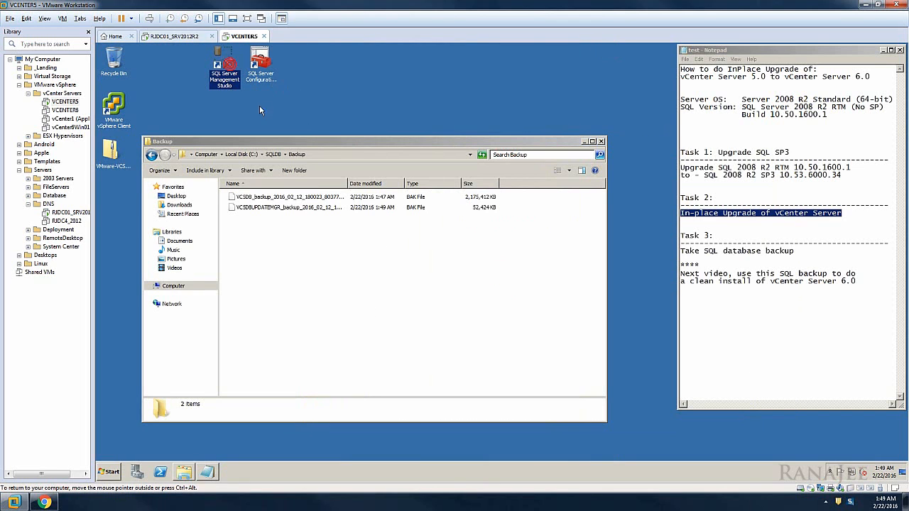
Step: Go up to the SQLDB folder and check the total size of its Backup folder in the folder properties
left_click(271, 220)
left_click(274, 154)
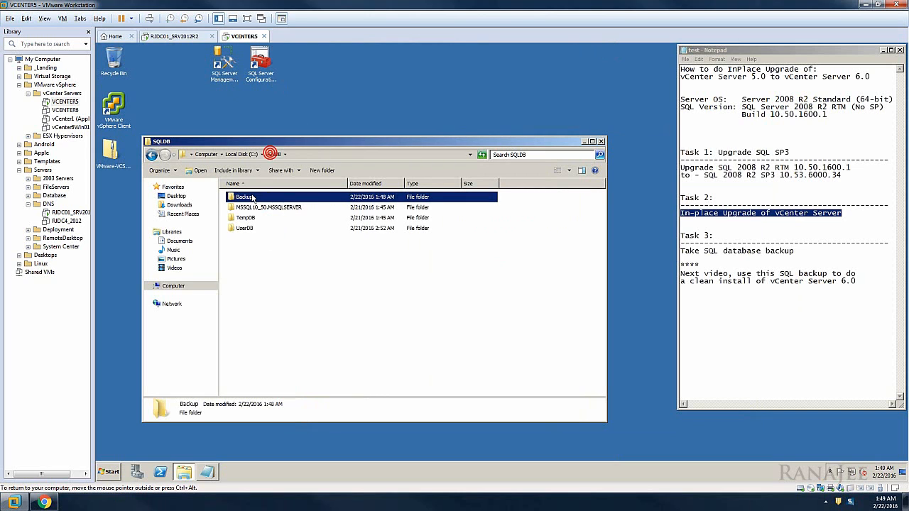
right_click(249, 196)
left_click(265, 305)
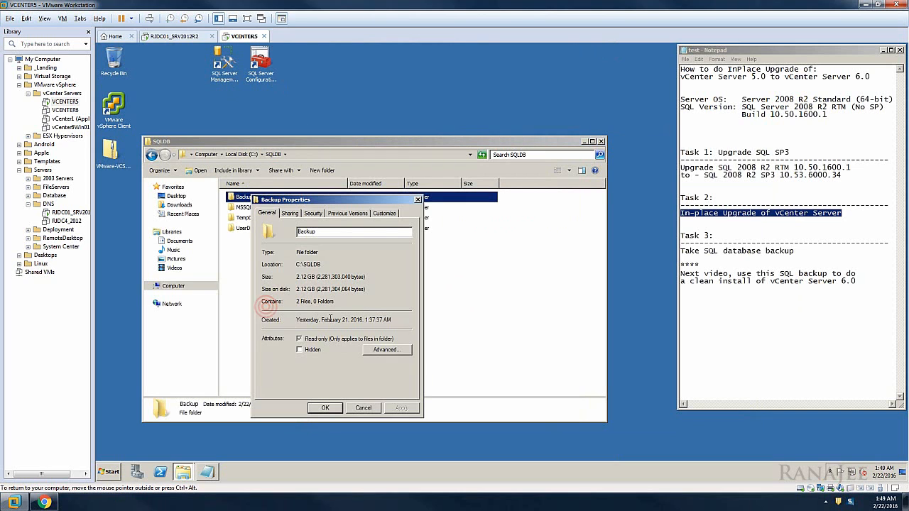
left_click(363, 408)
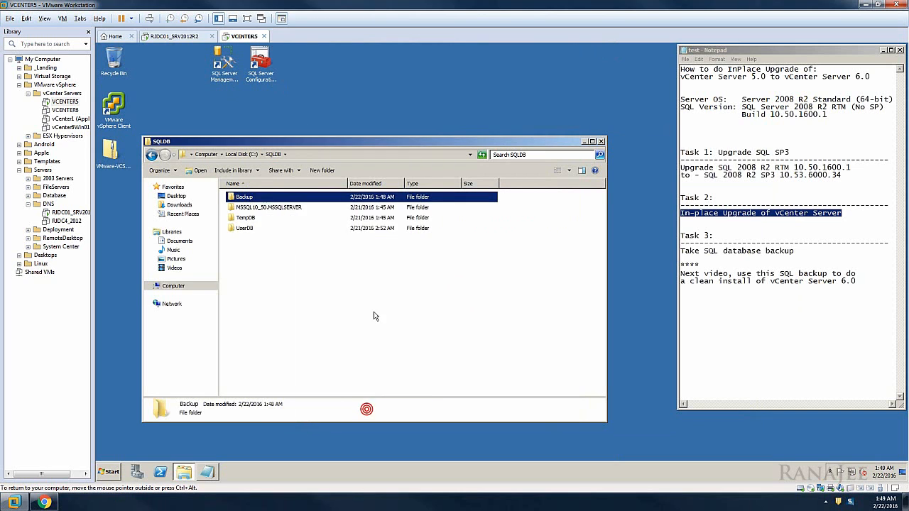
Step: Reopen the Backup folder, fit the Name column to show the full backup file names, and close the window
double_click(252, 198)
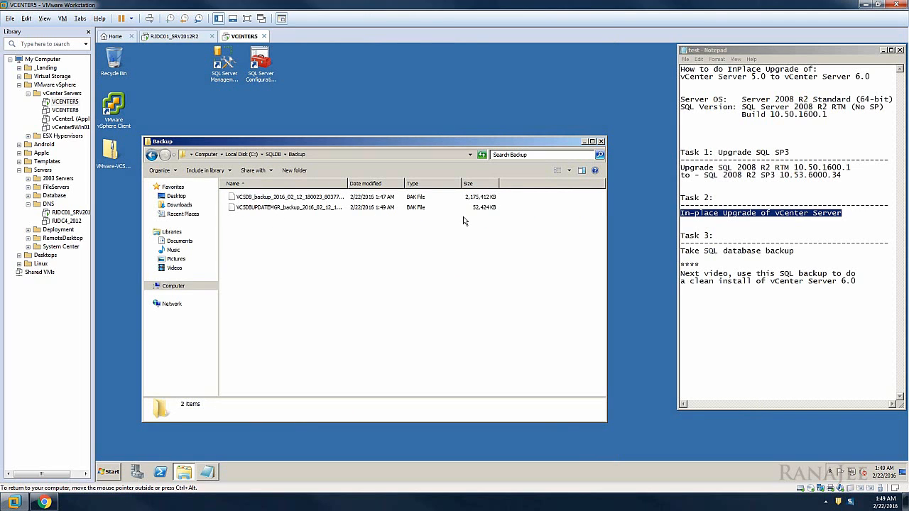
double_click(347, 184)
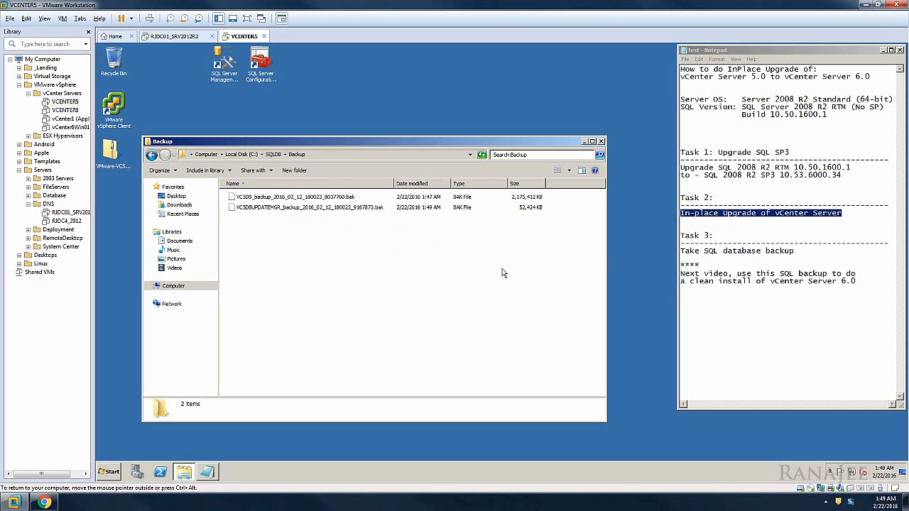
left_click(601, 140)
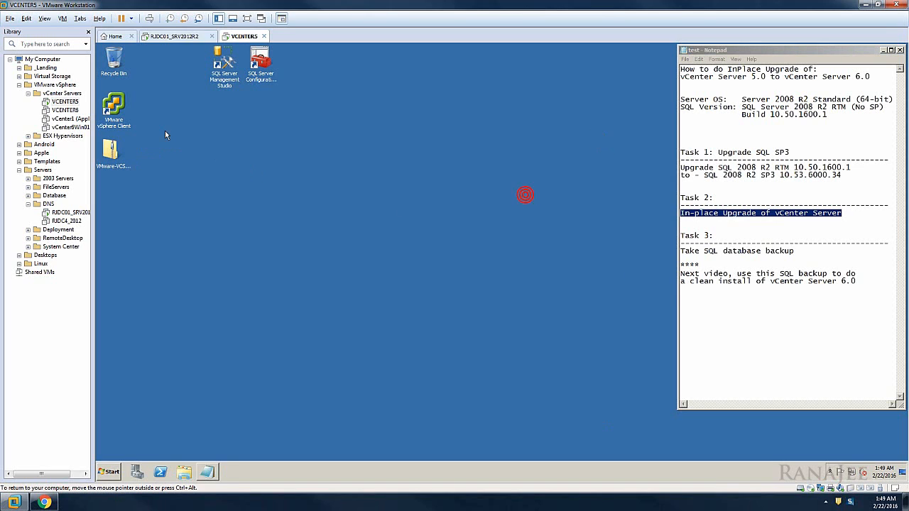
left_click(125, 105)
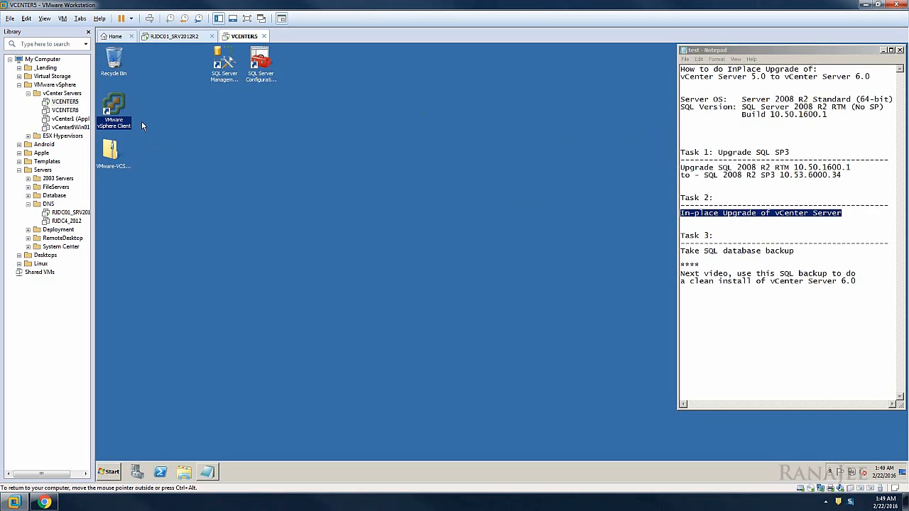
left_click(117, 150)
left_click(164, 177)
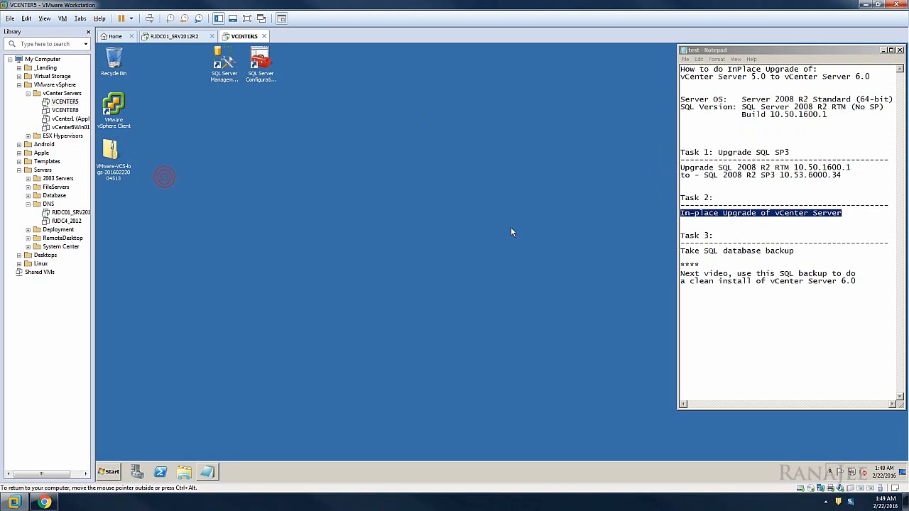
left_click(113, 159)
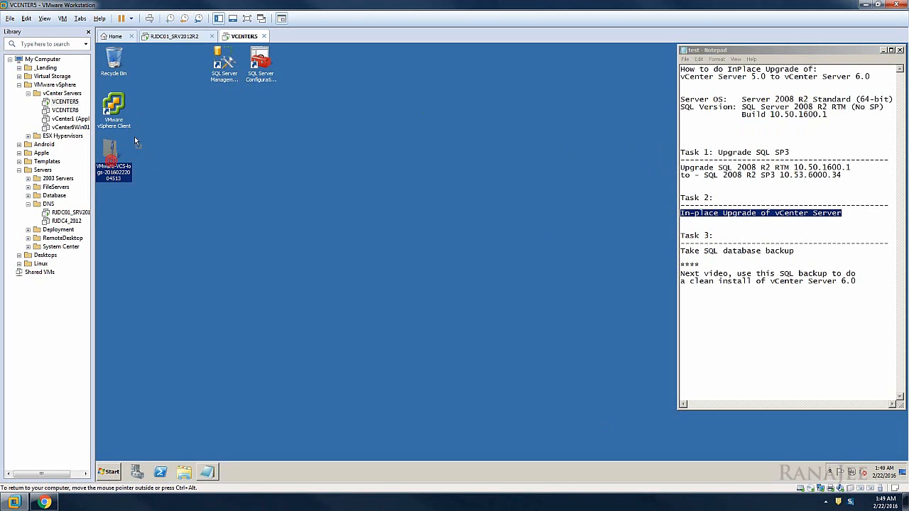
left_click_drag(135, 142, 122, 71)
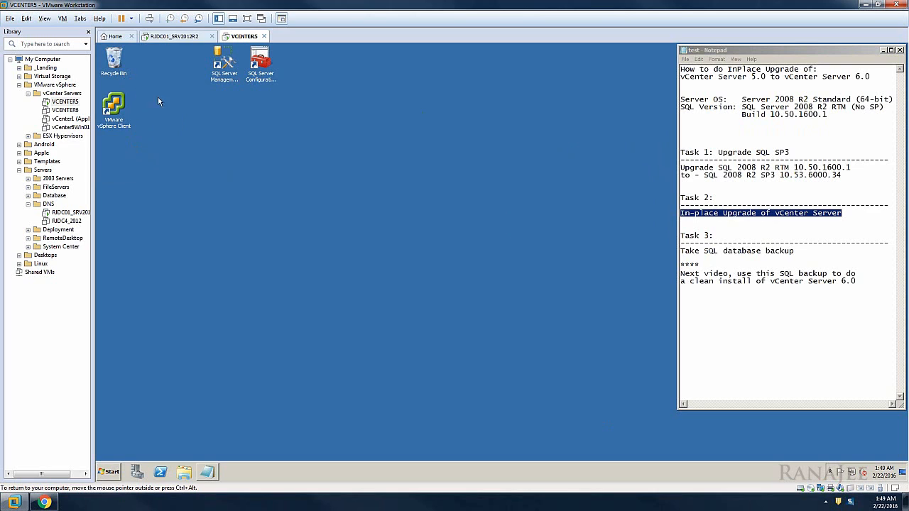